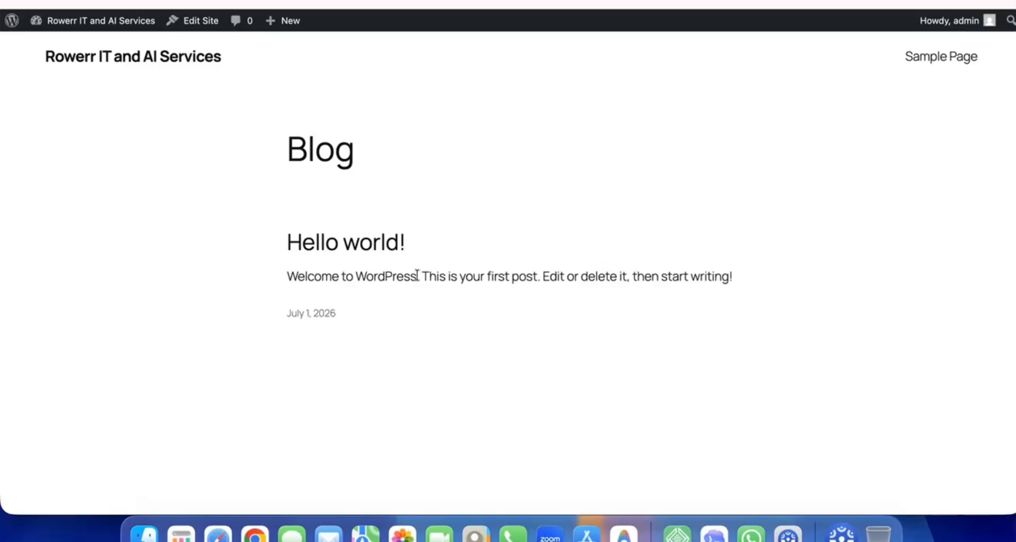
- Open the site's admin dashboard from the front page and check the WordPress Updates page for core, plugin and theme updates
{"action": "scroll", "coordinate": [417, 275], "scroll_direction": "down", "scroll_amount": 5}
{"action": "scroll", "coordinate": [418, 275], "scroll_direction": "up", "scroll_amount": 5}
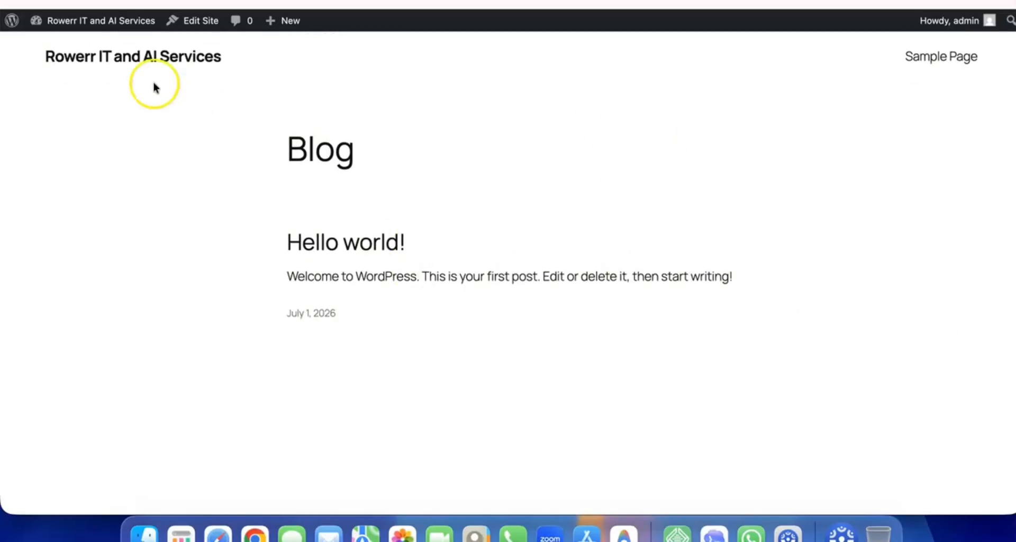
{"action": "left_click", "coordinate": [69, 21]}
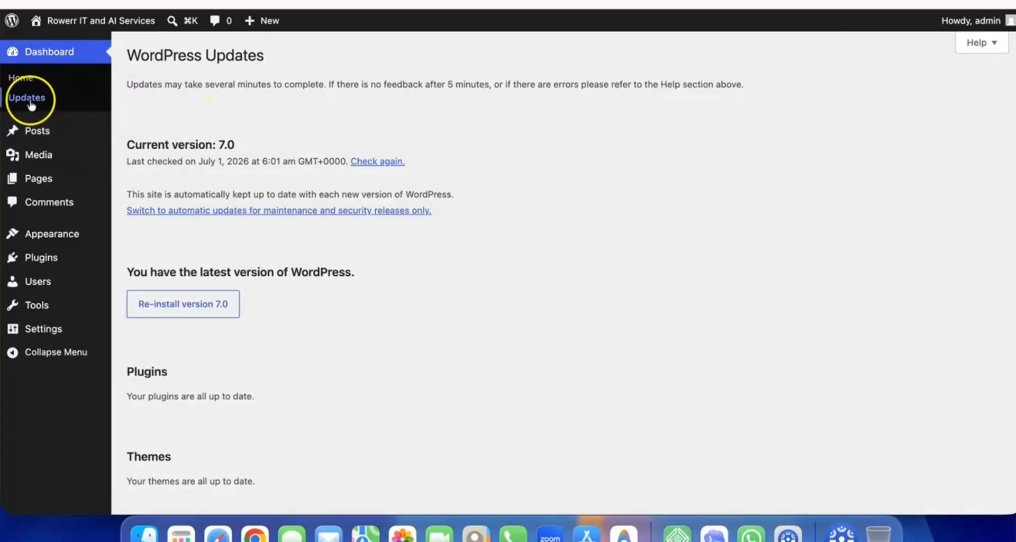
{"action": "scroll", "coordinate": [201, 295], "scroll_direction": "down", "scroll_amount": 2}
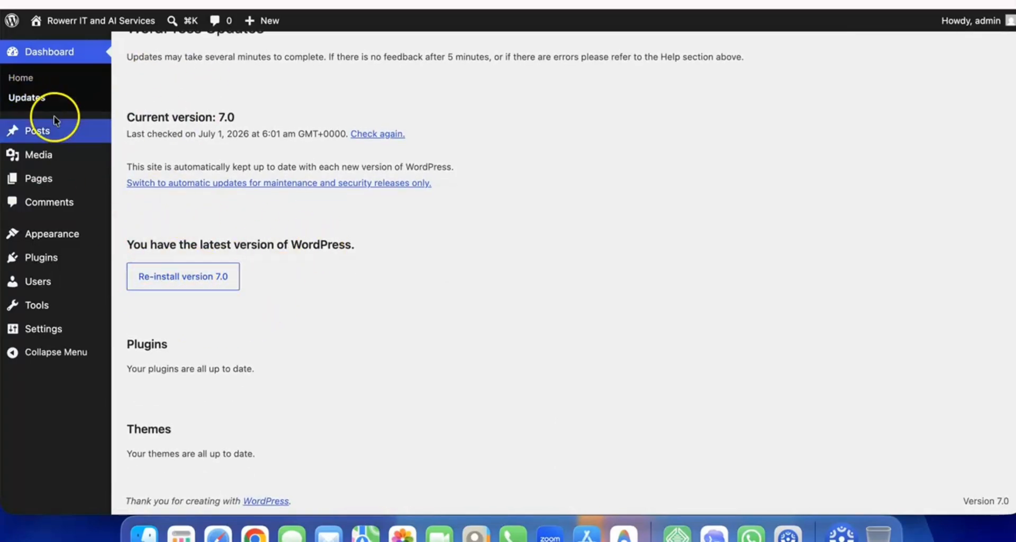
- Move the "Hello world!" post to the trash and empty the posts trash to delete it permanently
{"action": "left_click", "coordinate": [28, 136]}
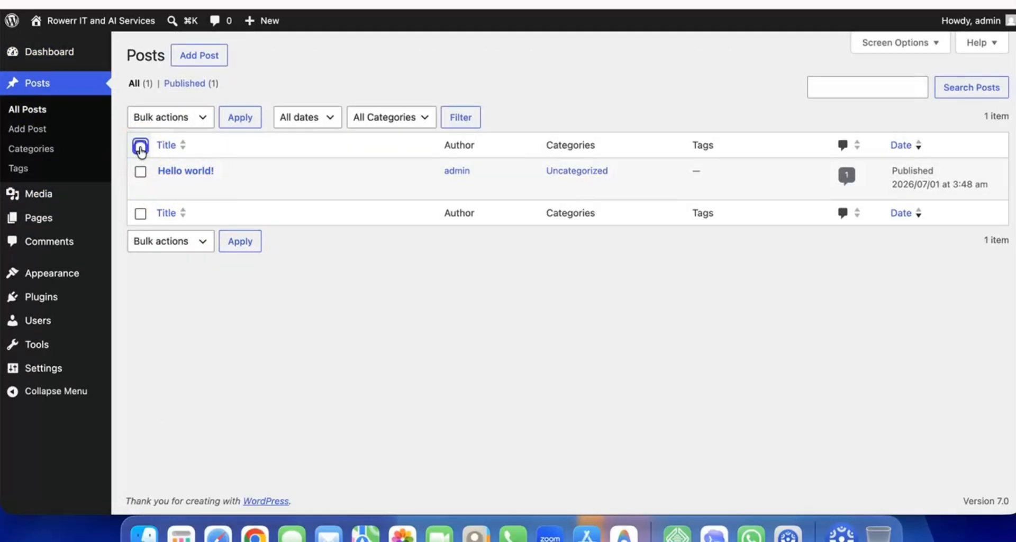
{"action": "left_click", "coordinate": [199, 119]}
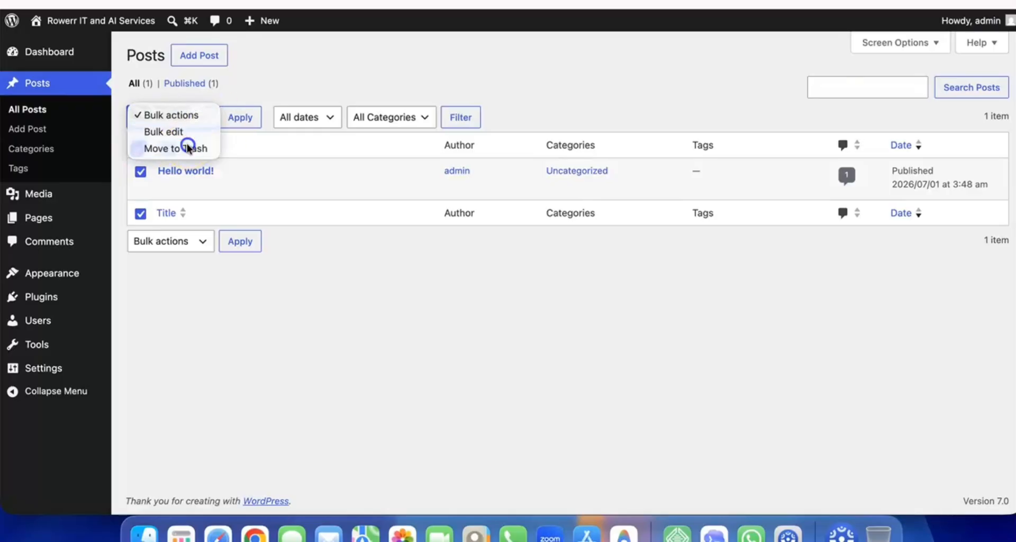
{"action": "left_click", "coordinate": [191, 145]}
{"action": "left_click", "coordinate": [245, 121]}
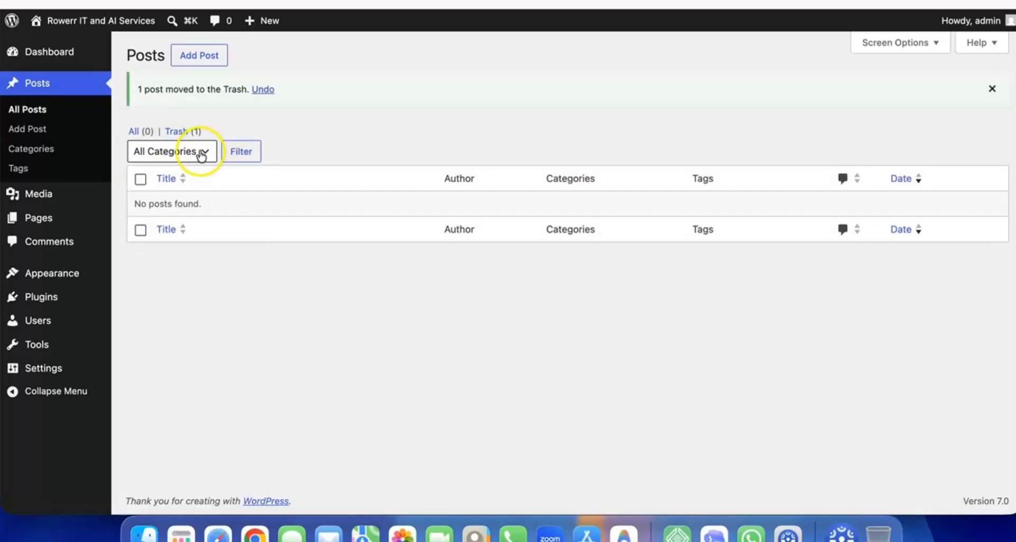
{"action": "left_click", "coordinate": [200, 151]}
{"action": "left_click", "coordinate": [179, 131]}
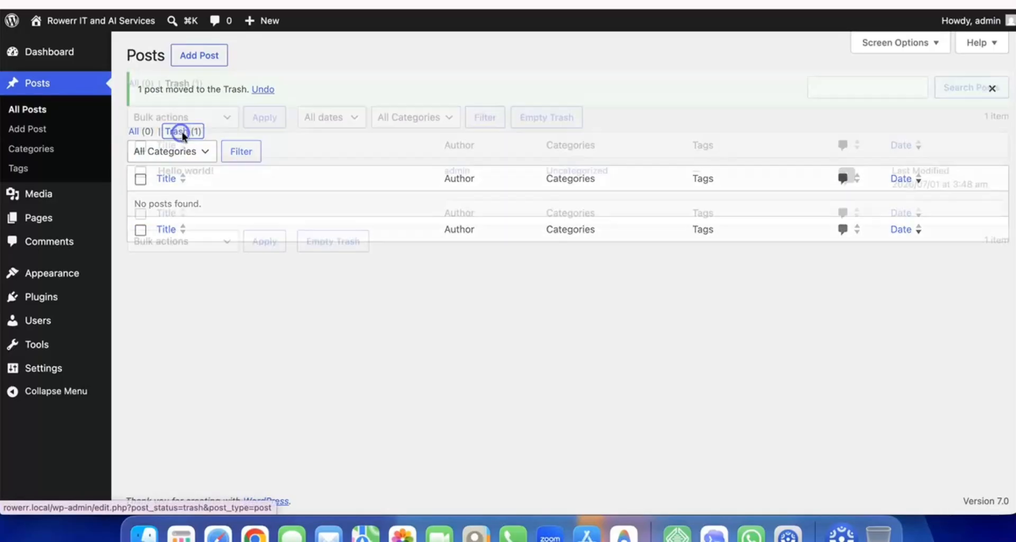
{"action": "left_click", "coordinate": [540, 117]}
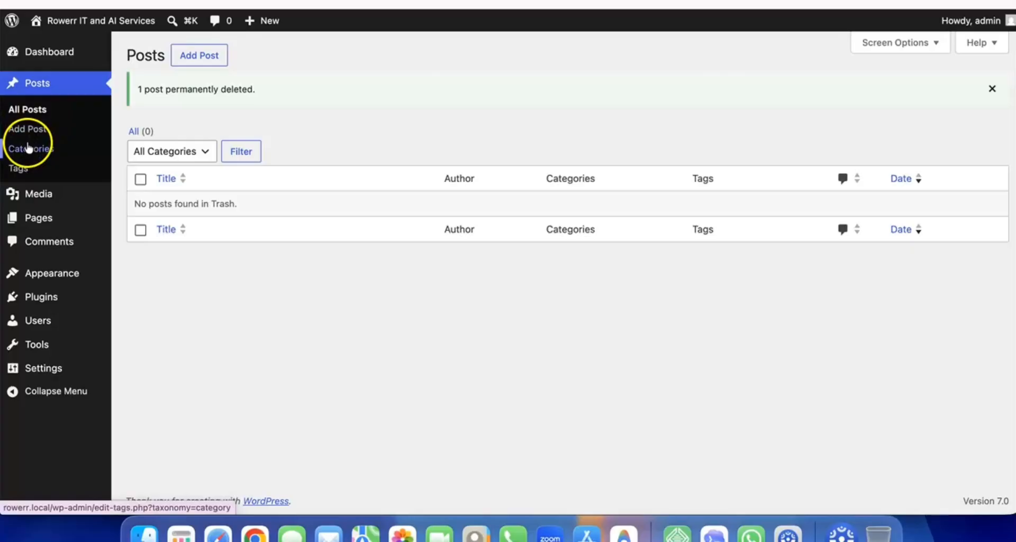
- Open the Media Library to check for existing media files
{"action": "mouse_move", "coordinate": [28, 198]}
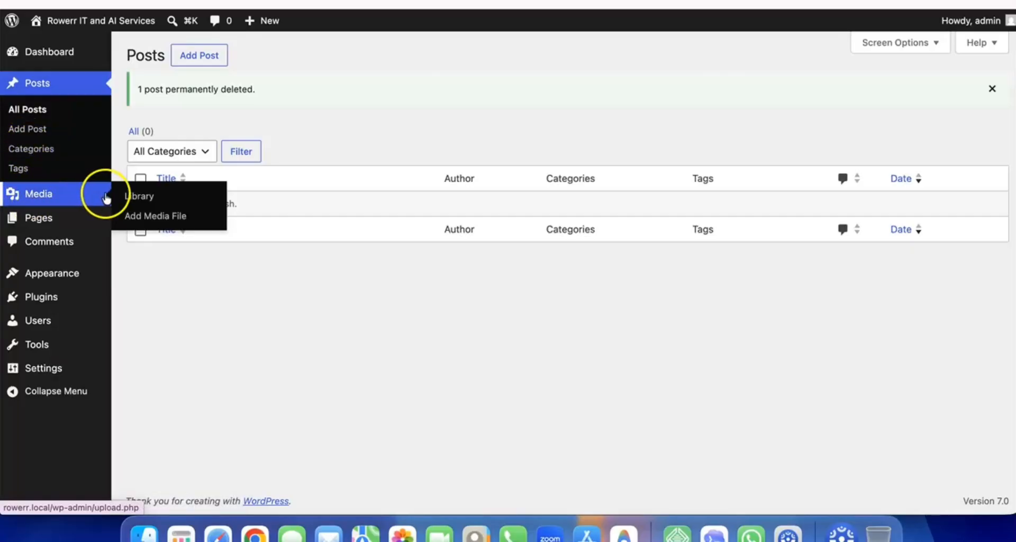
{"action": "left_click", "coordinate": [143, 198]}
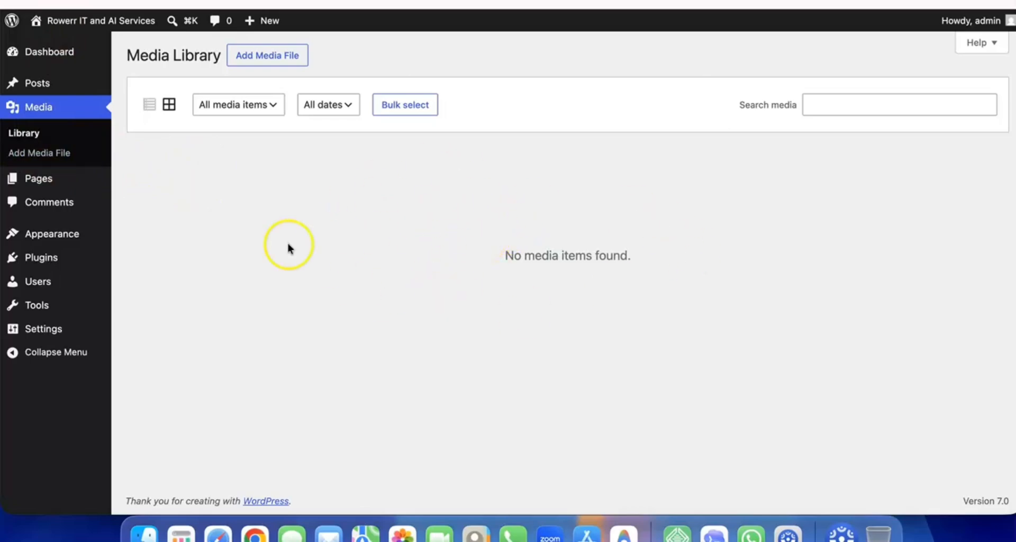
- Move the Privacy Policy and Sample Page pages to the trash and empty the pages trash to delete them permanently
{"action": "mouse_move", "coordinate": [42, 180]}
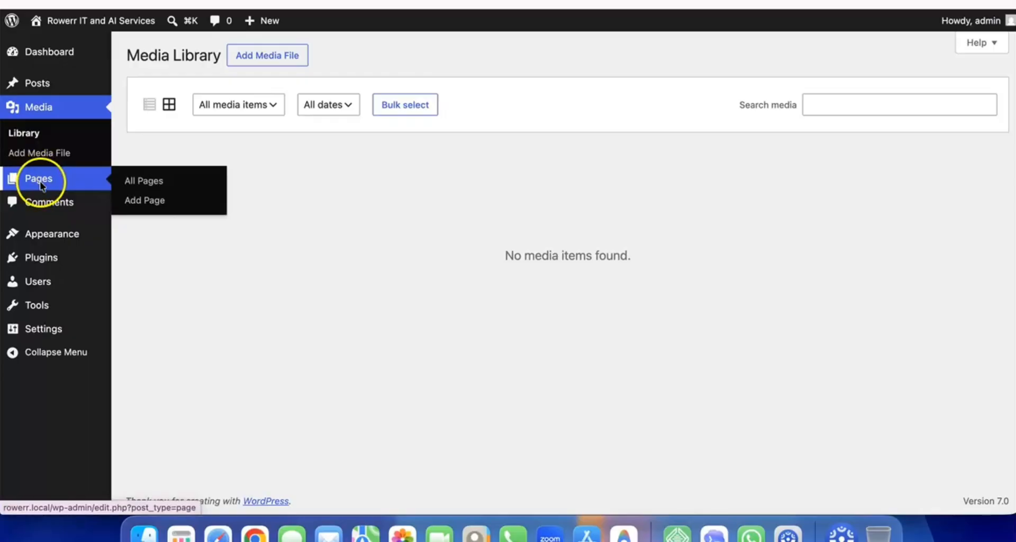
{"action": "left_click", "coordinate": [41, 183]}
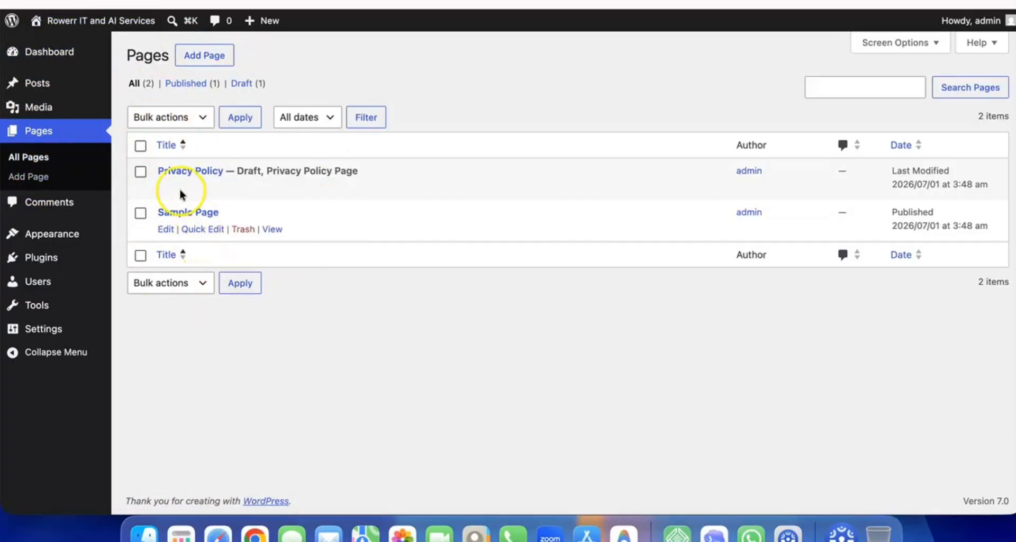
{"action": "left_click", "coordinate": [140, 146]}
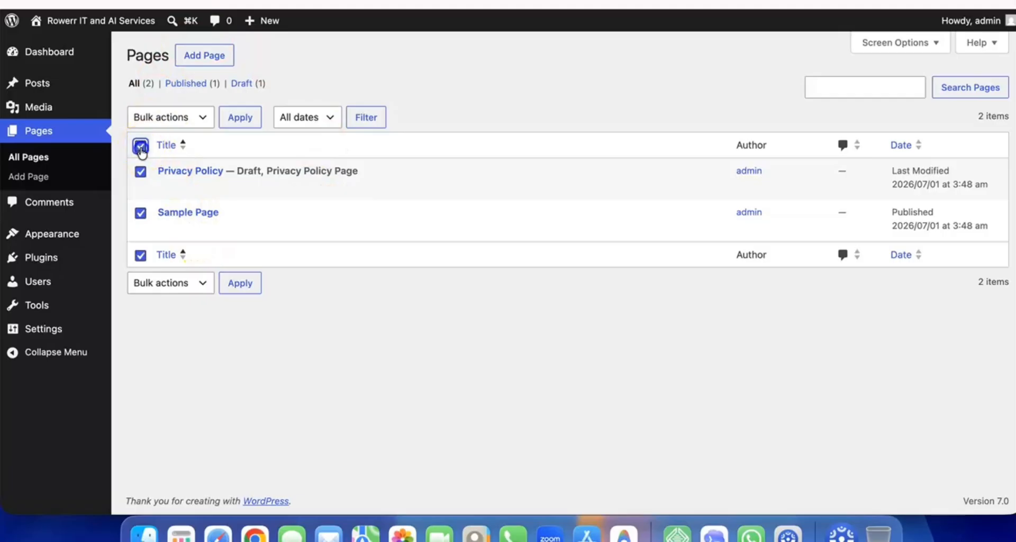
{"action": "left_click", "coordinate": [168, 126]}
{"action": "left_click", "coordinate": [177, 147]}
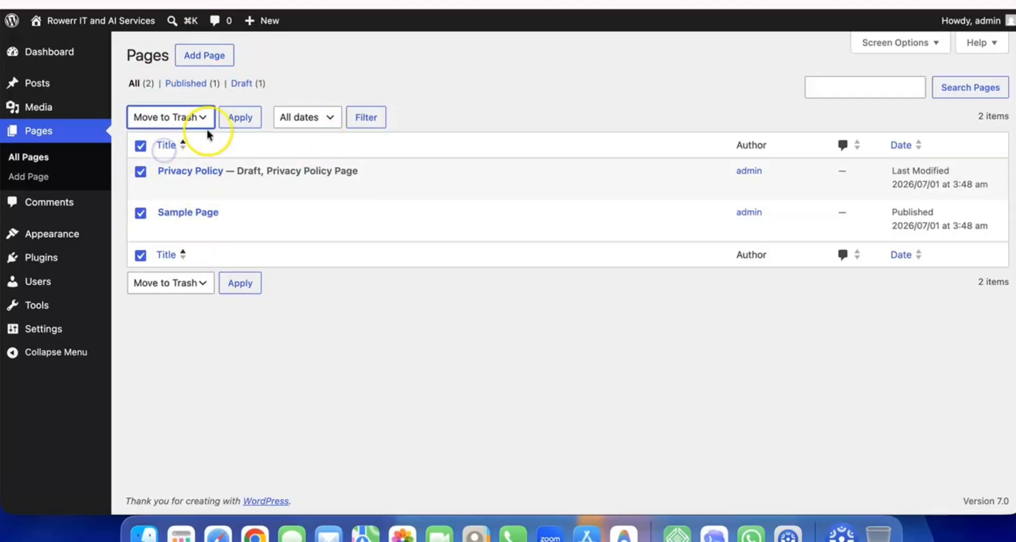
{"action": "left_click", "coordinate": [230, 123]}
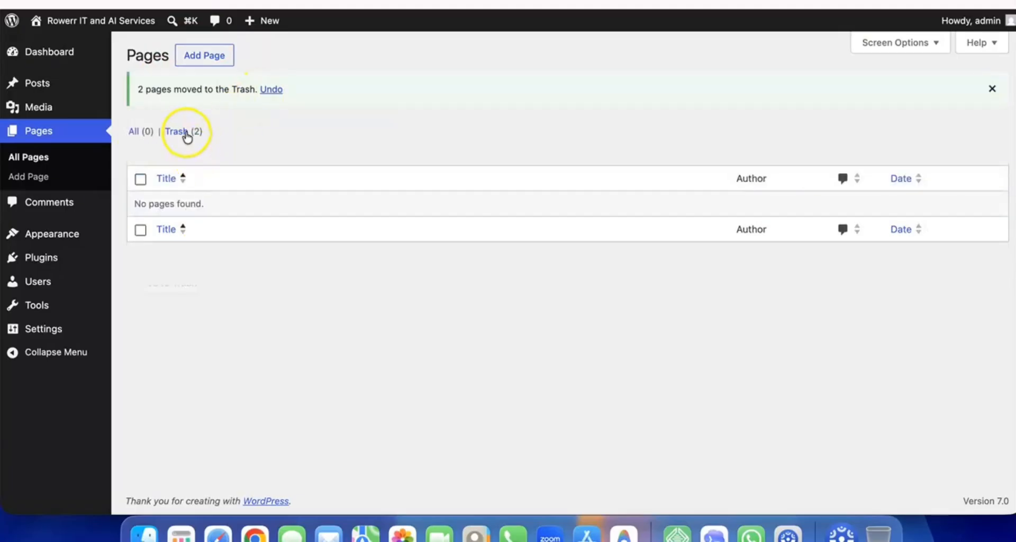
{"action": "left_click", "coordinate": [186, 136]}
{"action": "left_click", "coordinate": [472, 125]}
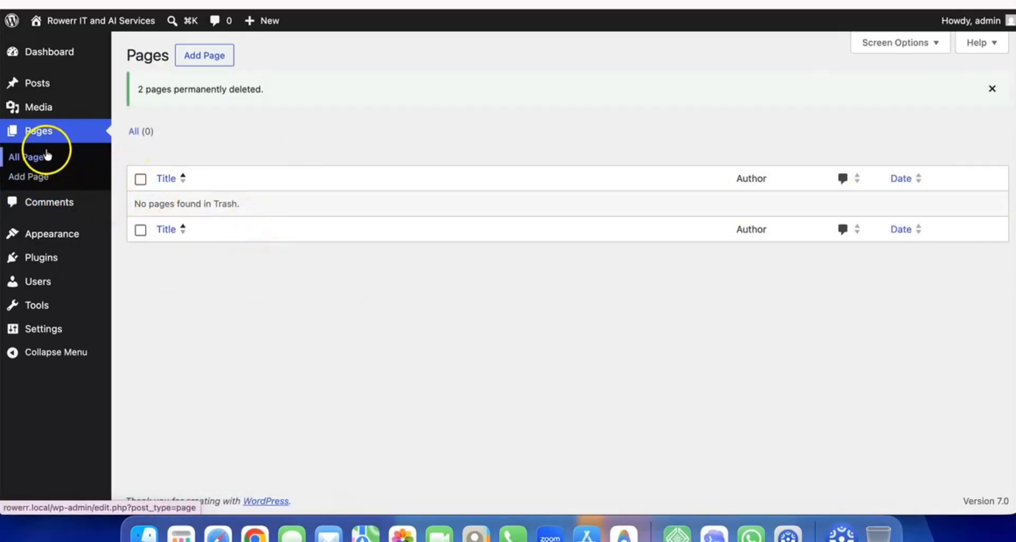
- Find the already installed Blocksy theme among the popular themes and activate it as the site's theme
{"action": "mouse_move", "coordinate": [40, 227]}
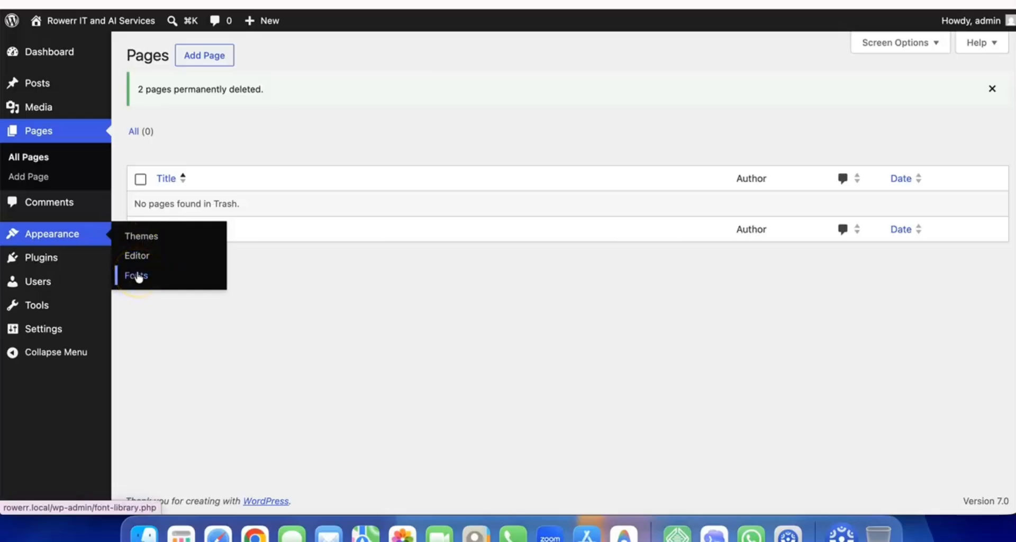
{"action": "left_click", "coordinate": [141, 239]}
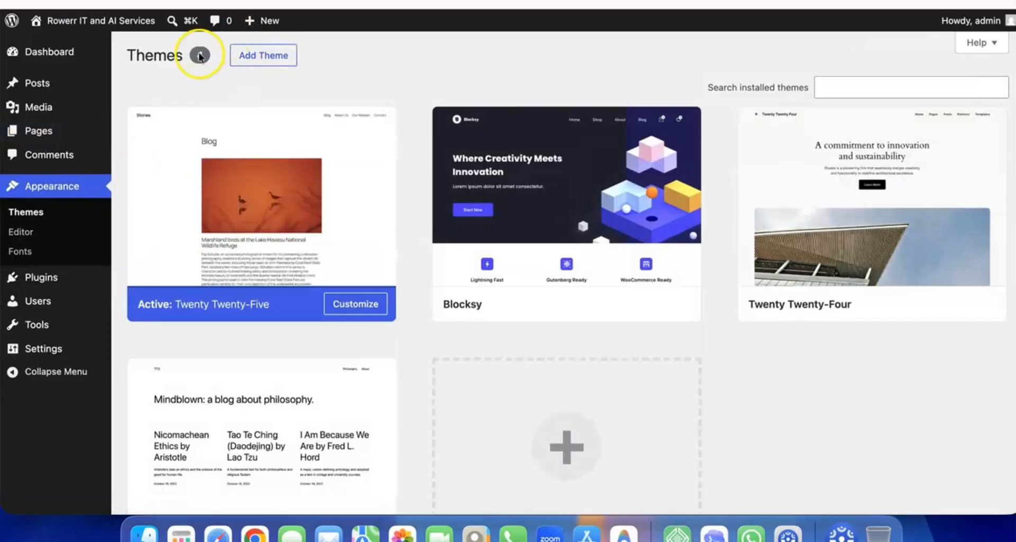
{"action": "left_click", "coordinate": [263, 55]}
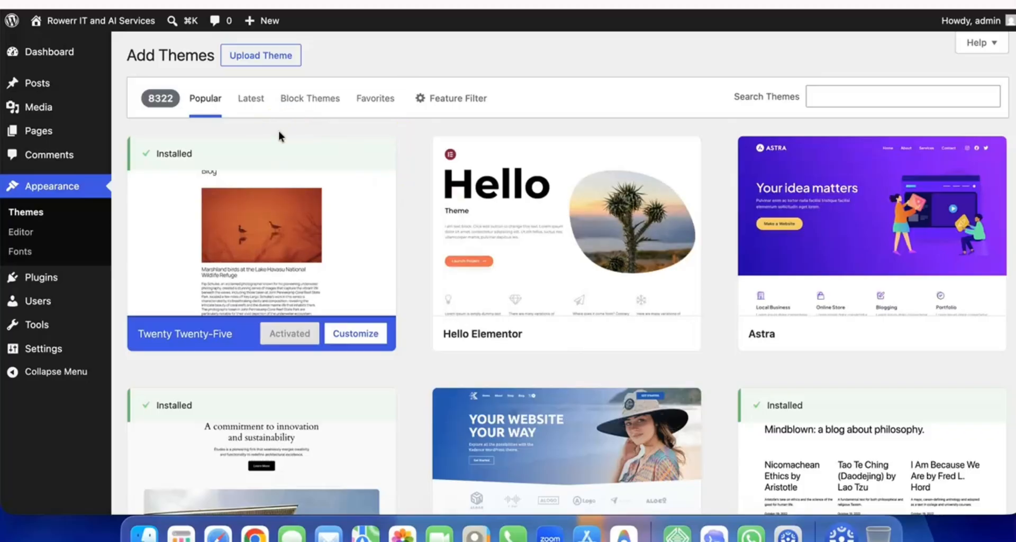
{"action": "scroll", "coordinate": [273, 190], "scroll_direction": "down", "scroll_amount": 5}
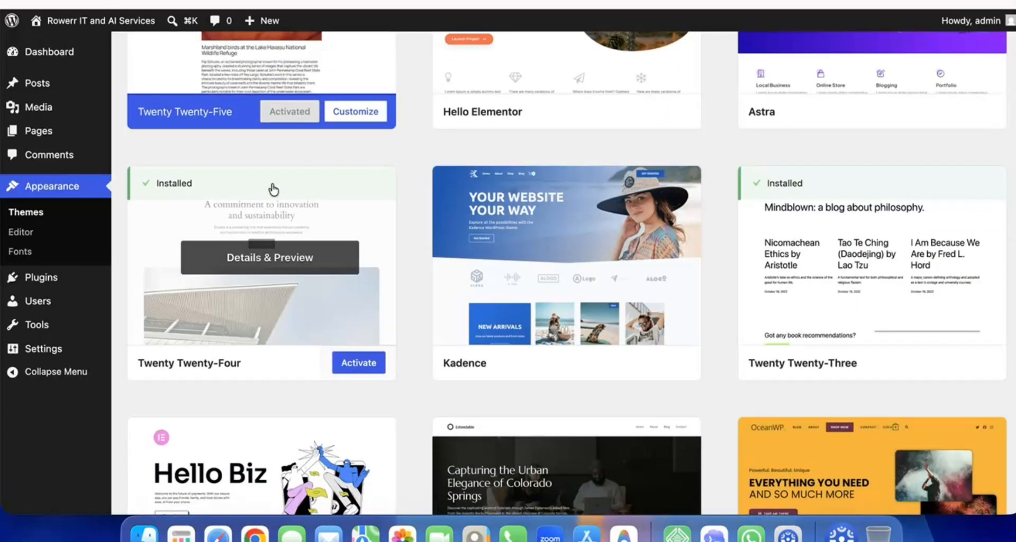
{"action": "scroll", "coordinate": [220, 264], "scroll_direction": "up", "scroll_amount": 5}
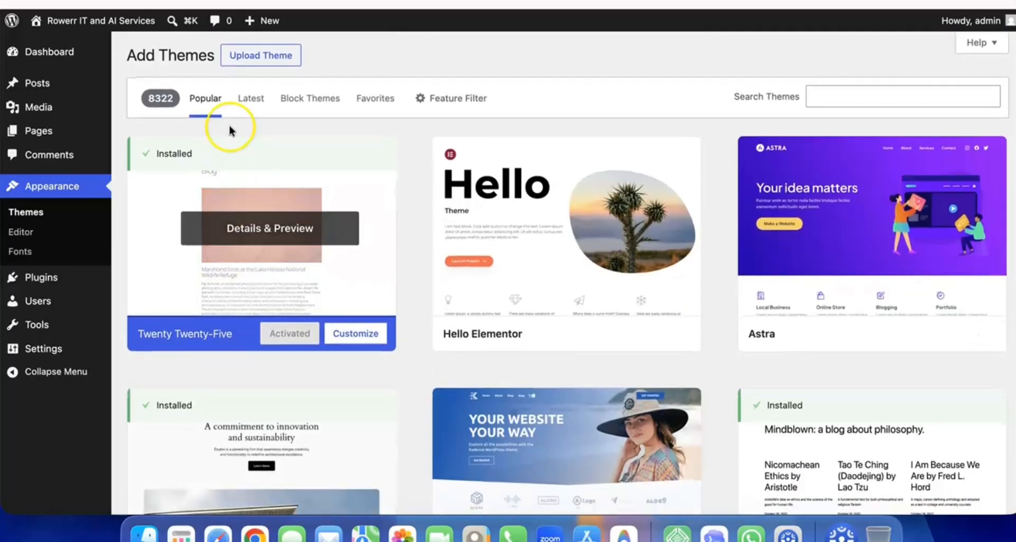
{"action": "scroll", "coordinate": [249, 305], "scroll_direction": "down", "scroll_amount": 8}
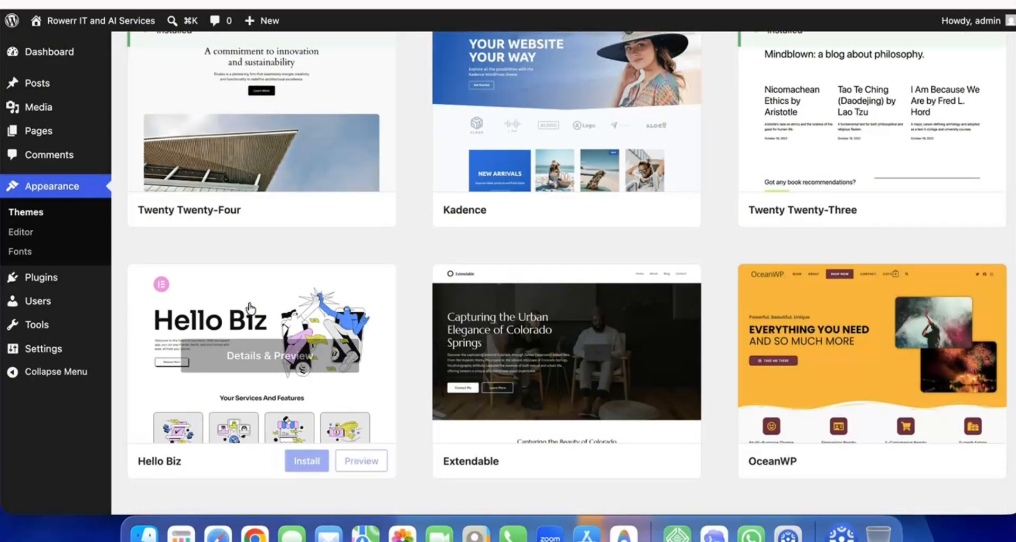
{"action": "scroll", "coordinate": [250, 308], "scroll_direction": "down", "scroll_amount": 8}
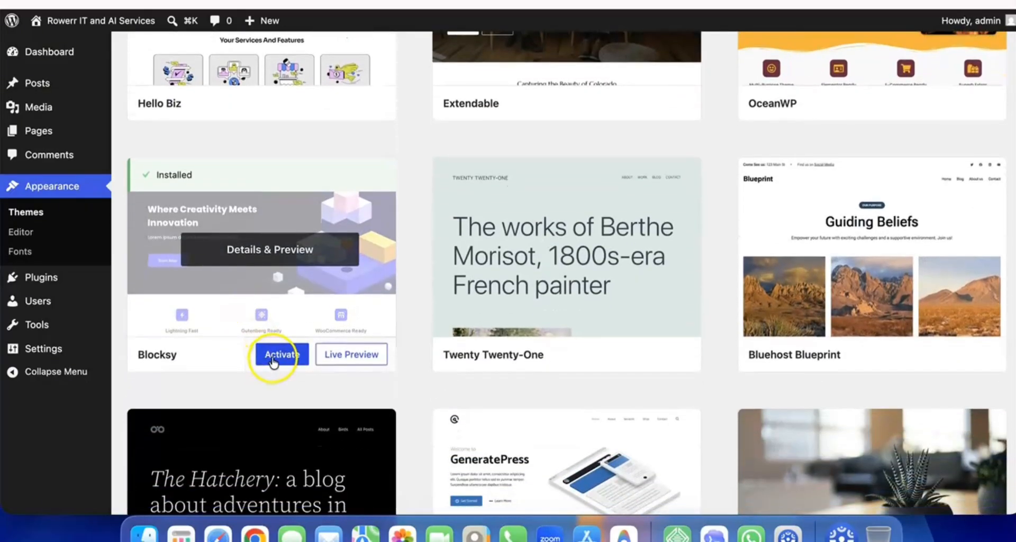
{"action": "left_click", "coordinate": [273, 363]}
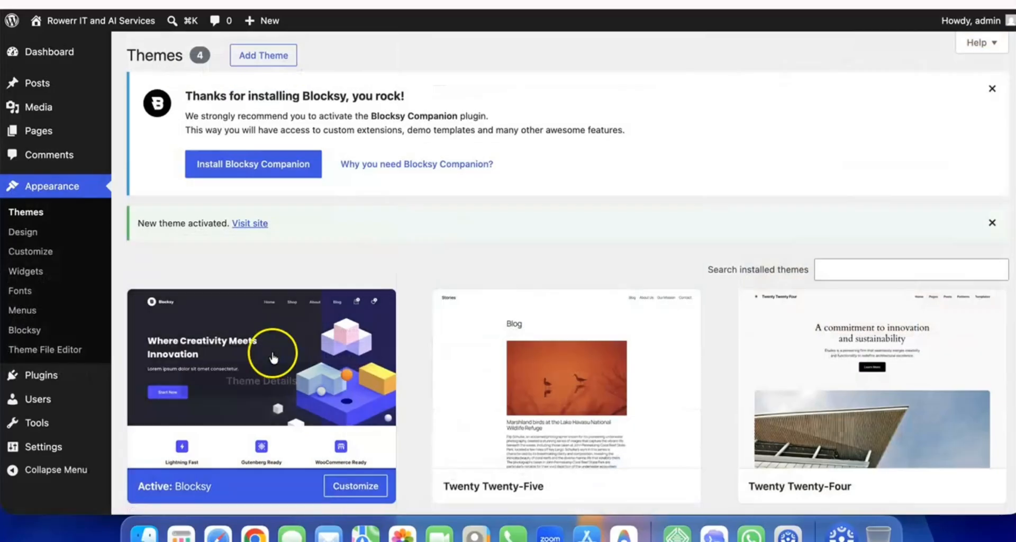
{"action": "scroll", "coordinate": [328, 432], "scroll_direction": "down", "scroll_amount": 2}
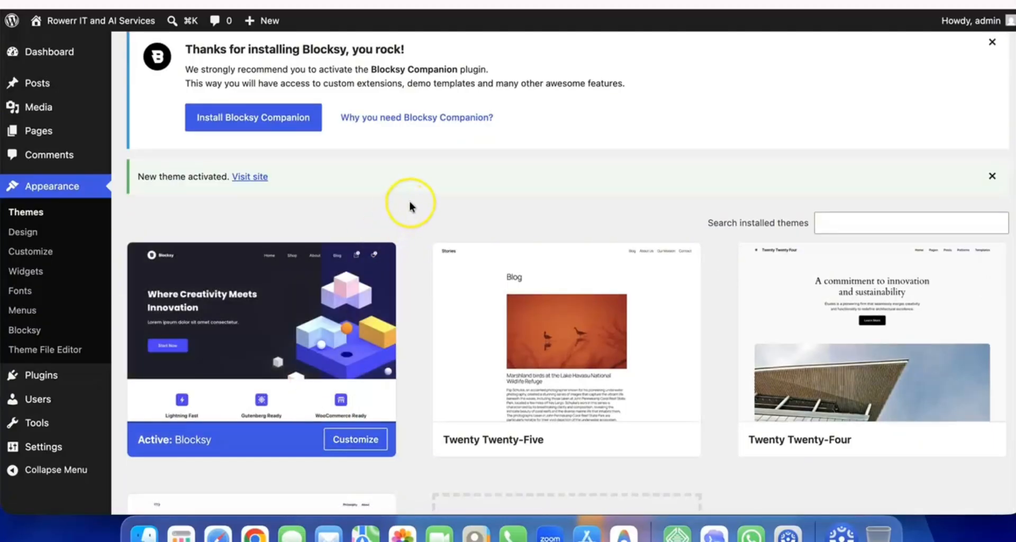
{"action": "scroll", "coordinate": [408, 200], "scroll_direction": "down", "scroll_amount": 3}
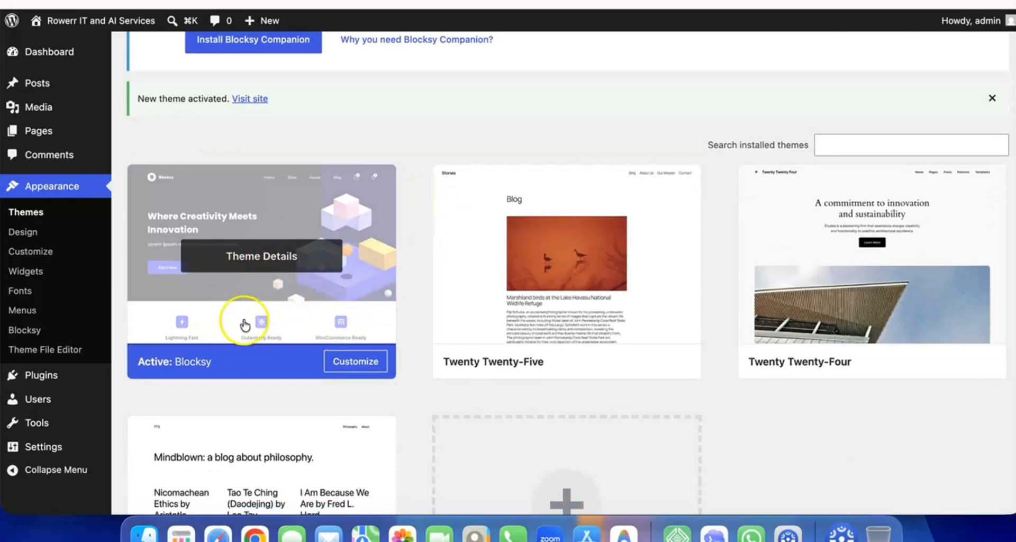
{"action": "scroll", "coordinate": [249, 320], "scroll_direction": "up", "scroll_amount": 2}
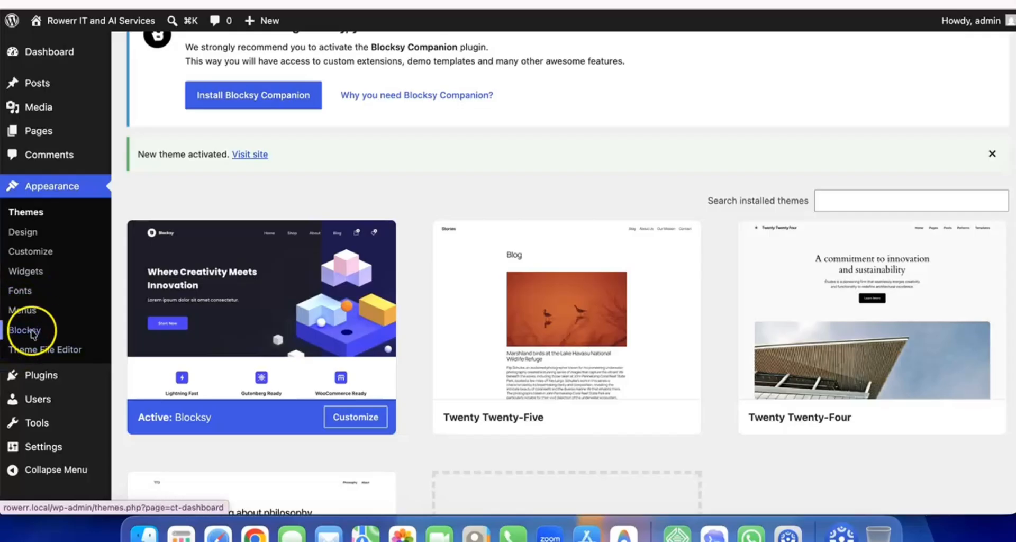
{"action": "scroll", "coordinate": [32, 332], "scroll_direction": "down", "scroll_amount": 3}
- Delete the WP Reset plugin from the installed plugins with the Delete bulk action
{"action": "mouse_move", "coordinate": [44, 380]}
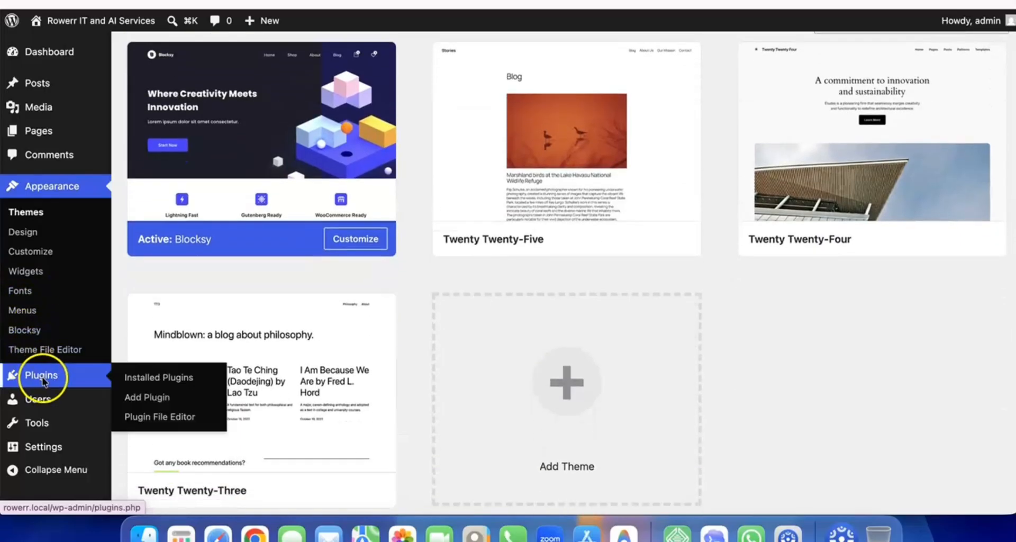
{"action": "left_click", "coordinate": [46, 373]}
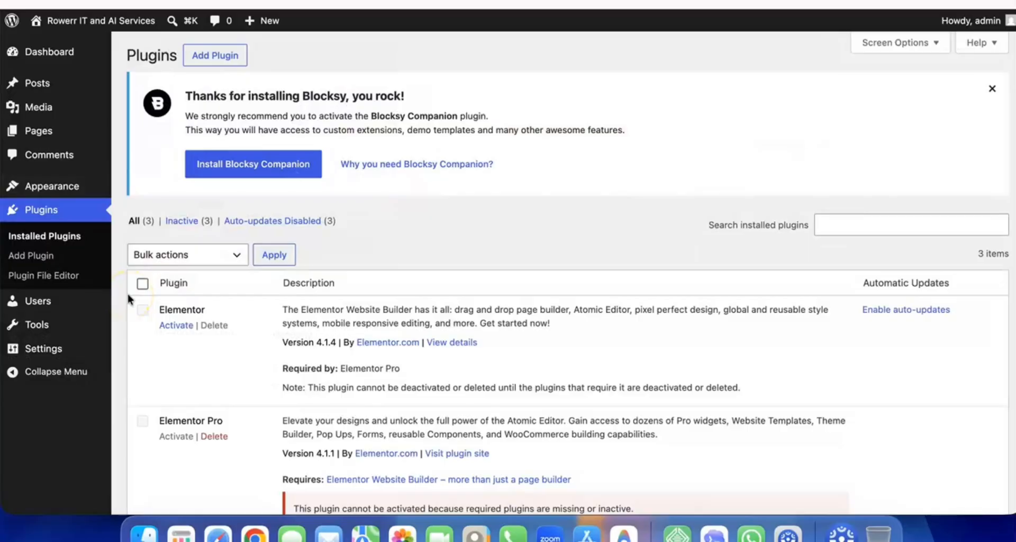
{"action": "scroll", "coordinate": [127, 296], "scroll_direction": "down", "scroll_amount": 5}
{"action": "scroll", "coordinate": [127, 299], "scroll_direction": "up", "scroll_amount": 2}
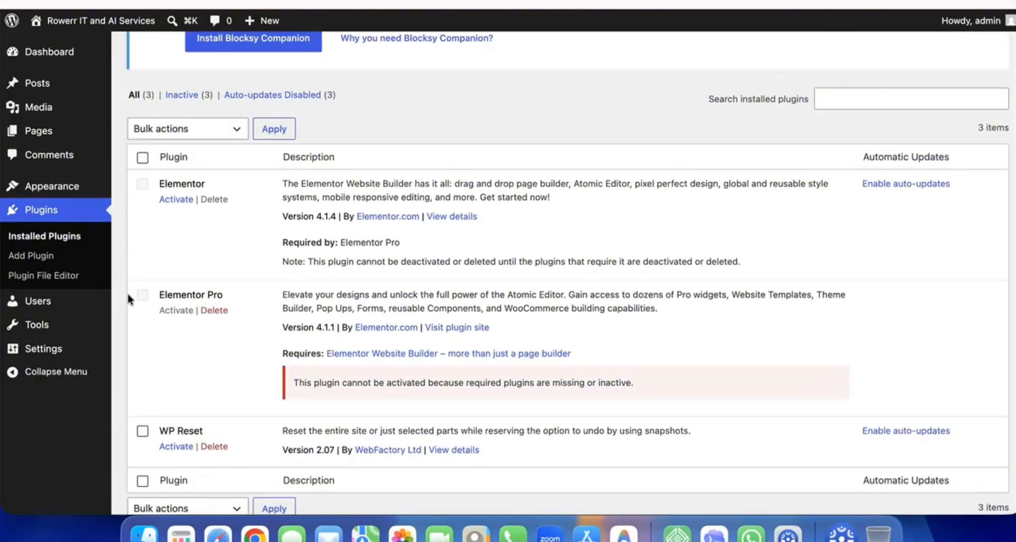
{"action": "scroll", "coordinate": [127, 299], "scroll_direction": "down", "scroll_amount": 2}
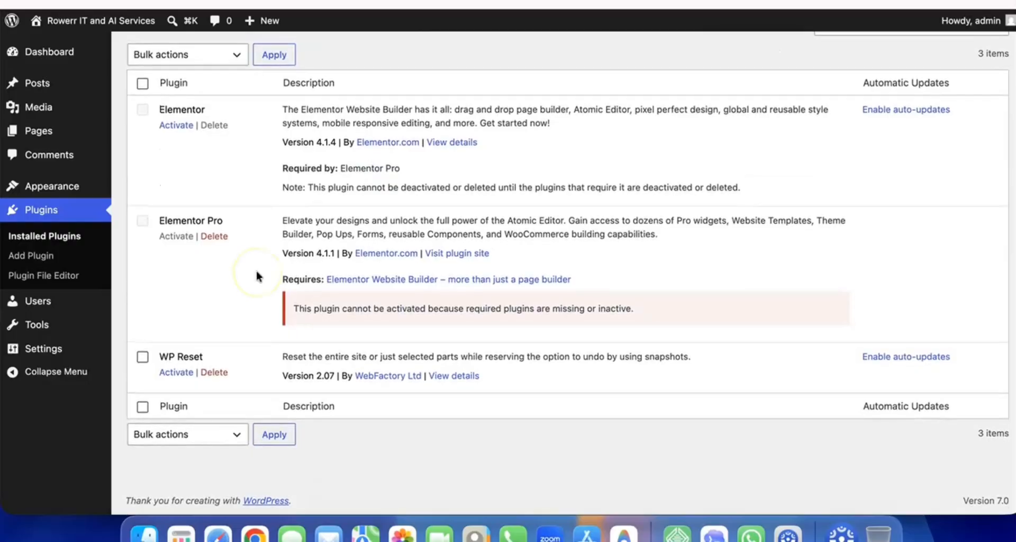
{"action": "scroll", "coordinate": [255, 267], "scroll_direction": "up", "scroll_amount": 2}
{"action": "left_click", "coordinate": [142, 153]}
{"action": "left_click", "coordinate": [188, 122]}
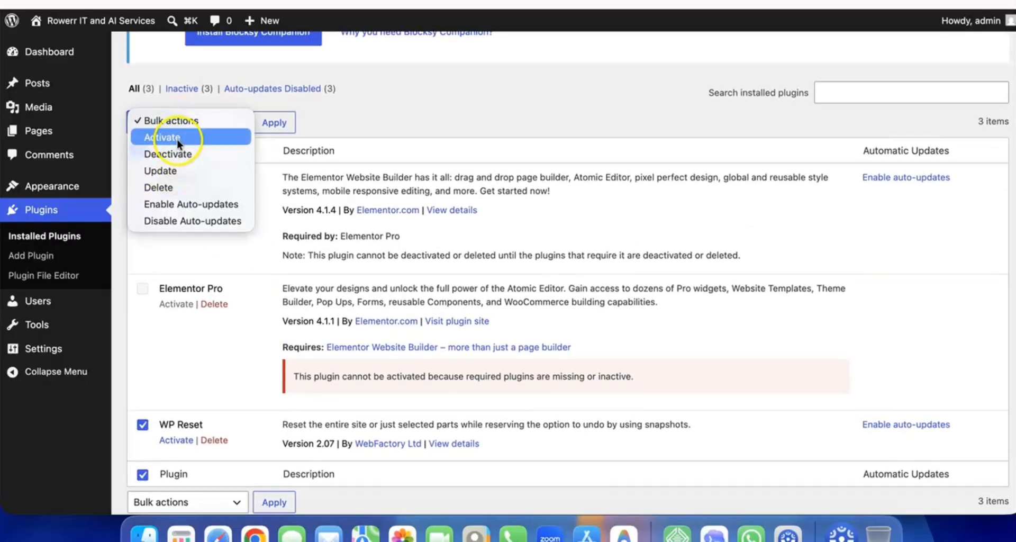
{"action": "left_click", "coordinate": [169, 186]}
{"action": "left_click", "coordinate": [273, 111]}
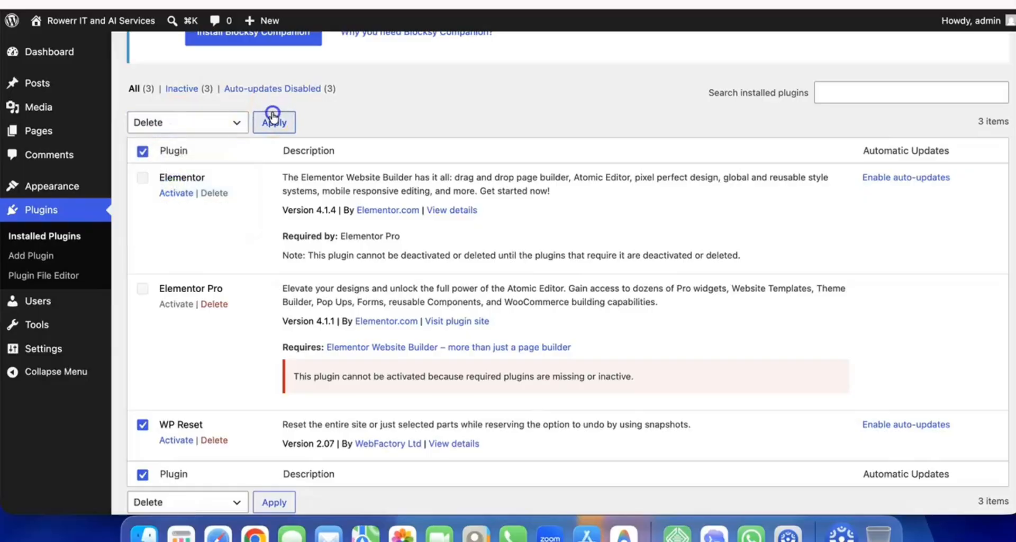
{"action": "left_click", "coordinate": [608, 72]}
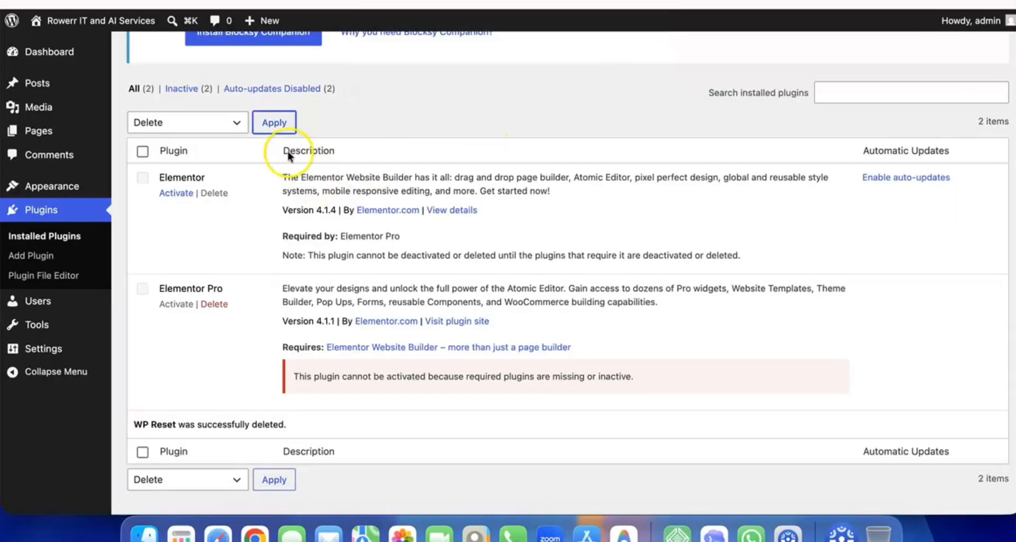
- Delete the Elementor Pro plugin and the Elementor plugin it depends on from the installed plugins
{"action": "left_click", "coordinate": [214, 304]}
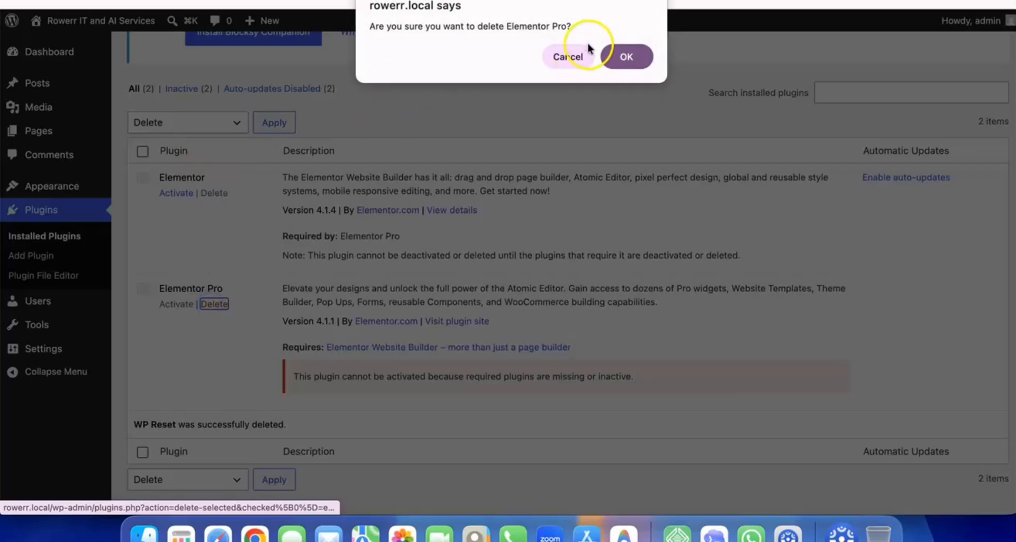
{"action": "left_click", "coordinate": [614, 59]}
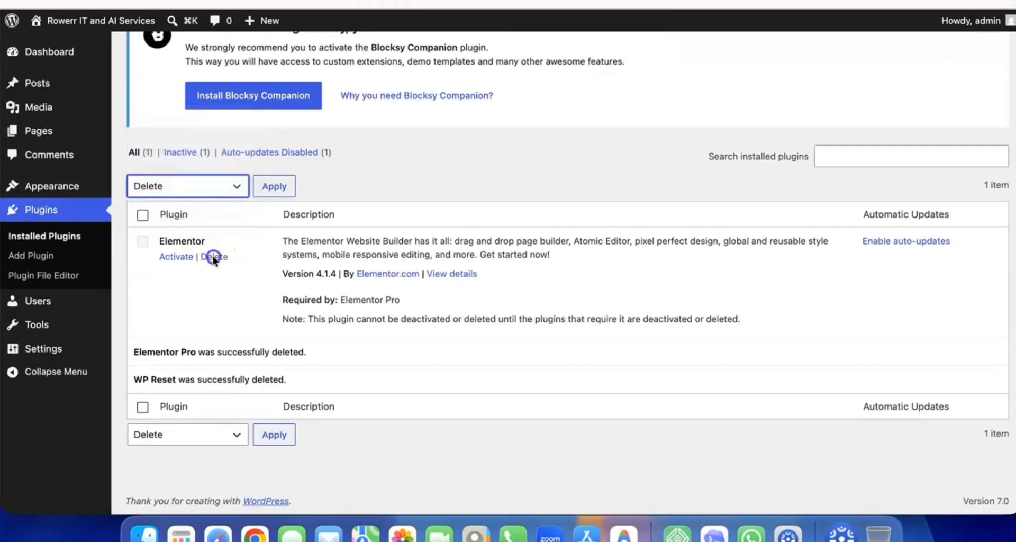
{"action": "left_click", "coordinate": [212, 256]}
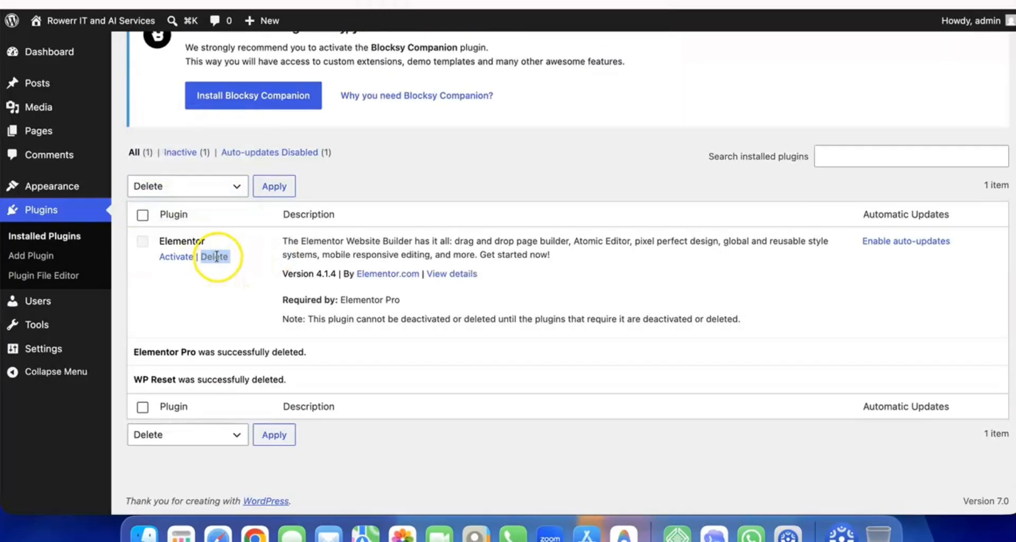
{"action": "left_click", "coordinate": [217, 256]}
{"action": "left_click", "coordinate": [255, 269]}
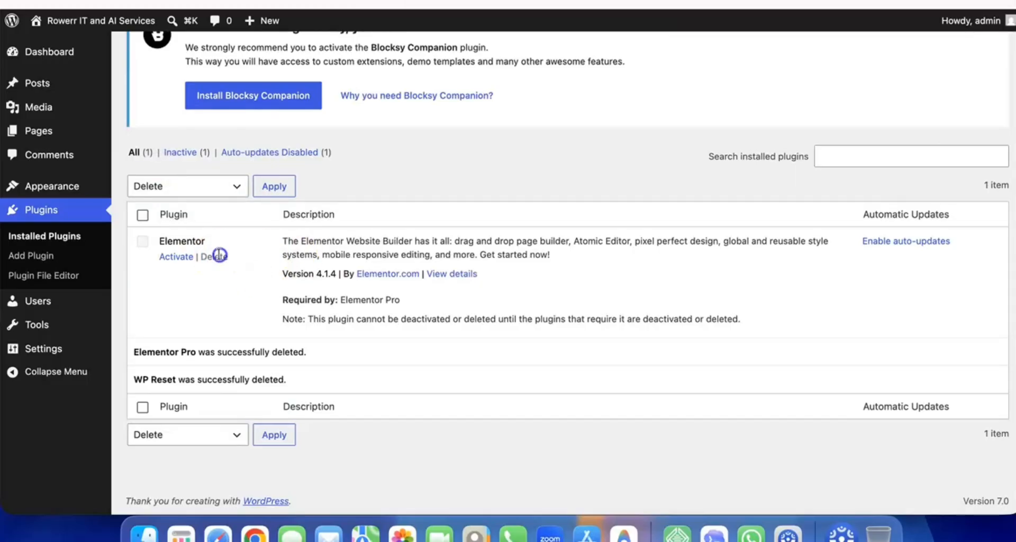
{"action": "left_click", "coordinate": [143, 241]}
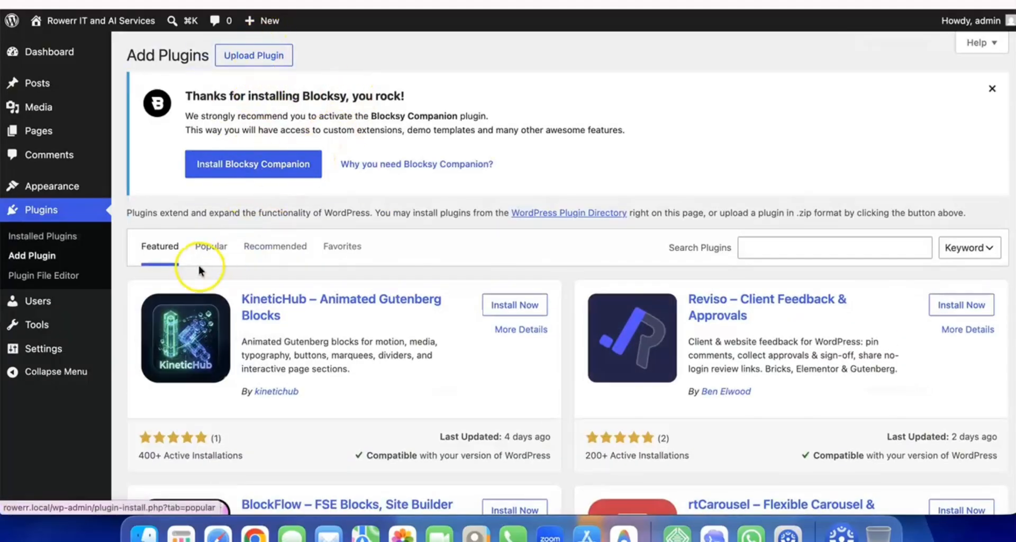
- Install the Elementor Website Builder plugin from the popular plugins and activate it
{"action": "left_click", "coordinate": [210, 250]}
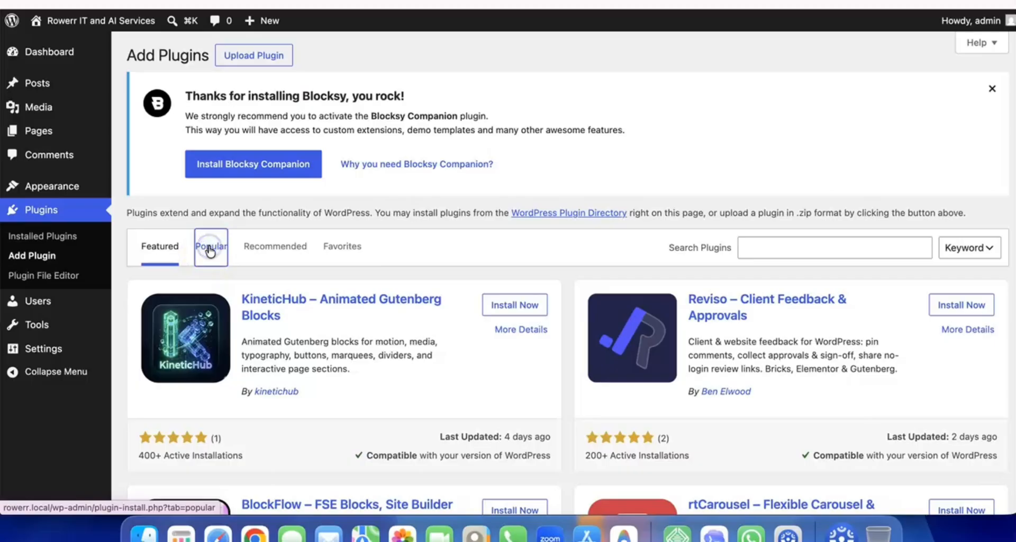
{"action": "scroll", "coordinate": [209, 250], "scroll_direction": "down", "scroll_amount": 1}
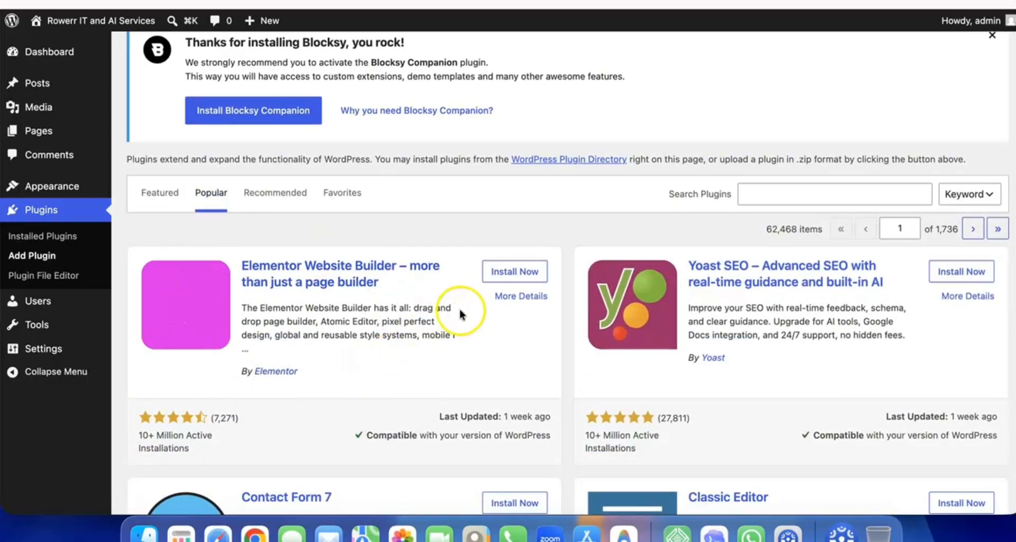
{"action": "left_click", "coordinate": [511, 273]}
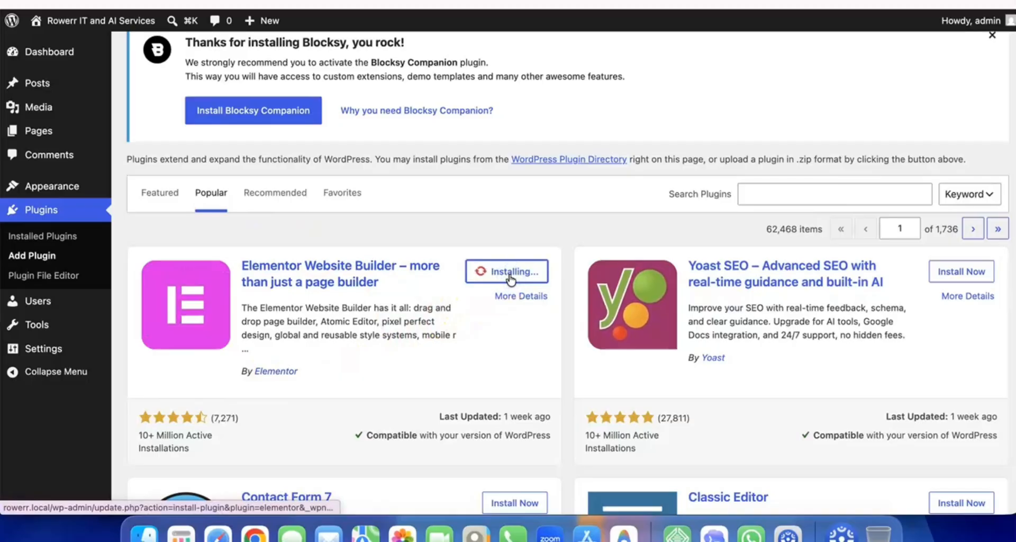
{"action": "left_click", "coordinate": [521, 296]}
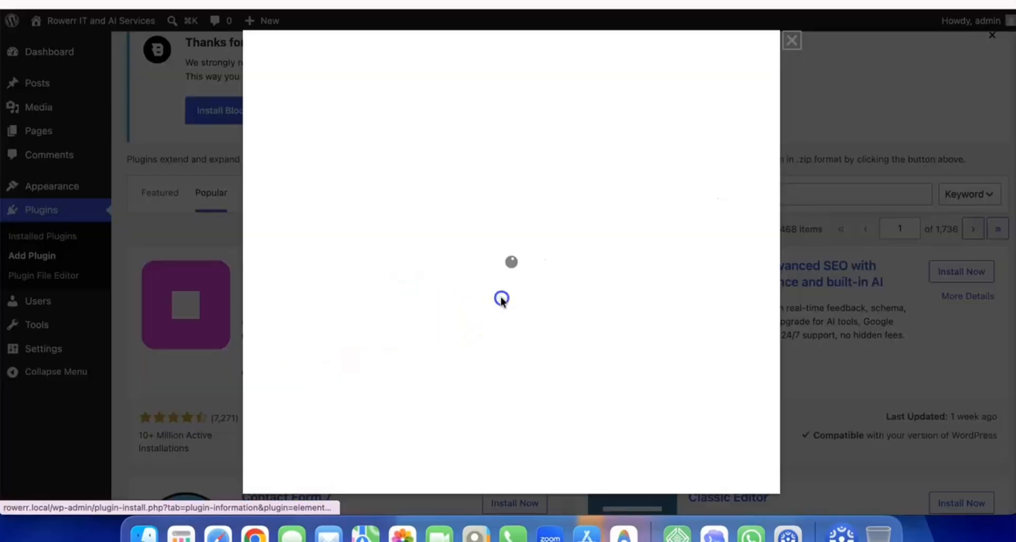
{"action": "left_click", "coordinate": [793, 41]}
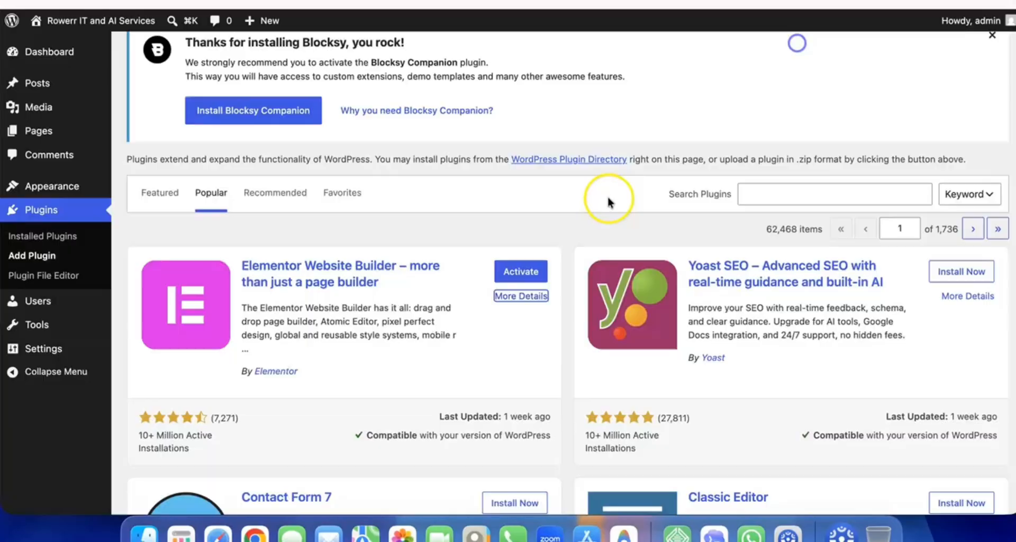
{"action": "left_click", "coordinate": [522, 272]}
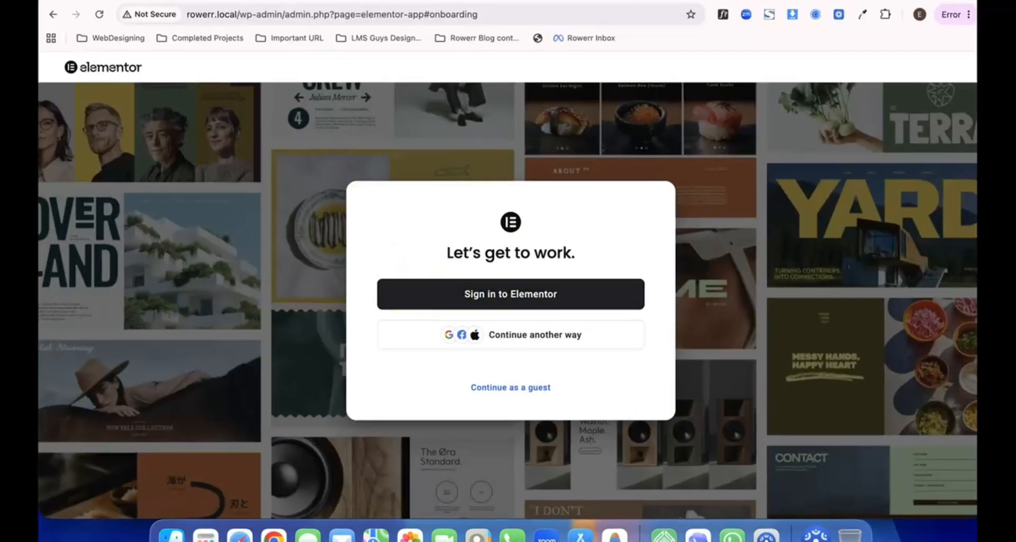
- Leave the Elementor onboarding without signing in by going to the site's /wp-admin address
{"action": "left_click", "coordinate": [284, 14]}
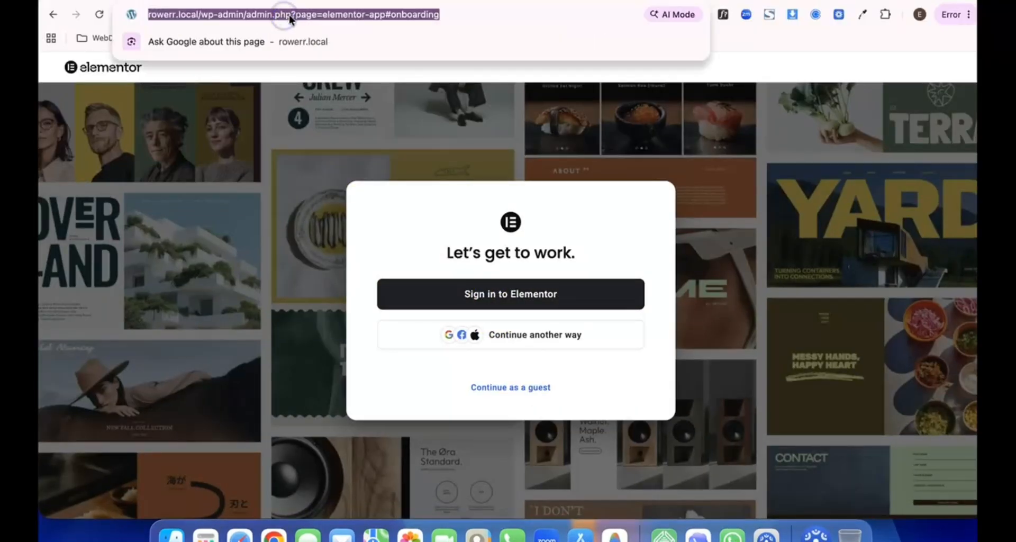
{"action": "left_click", "coordinate": [286, 16]}
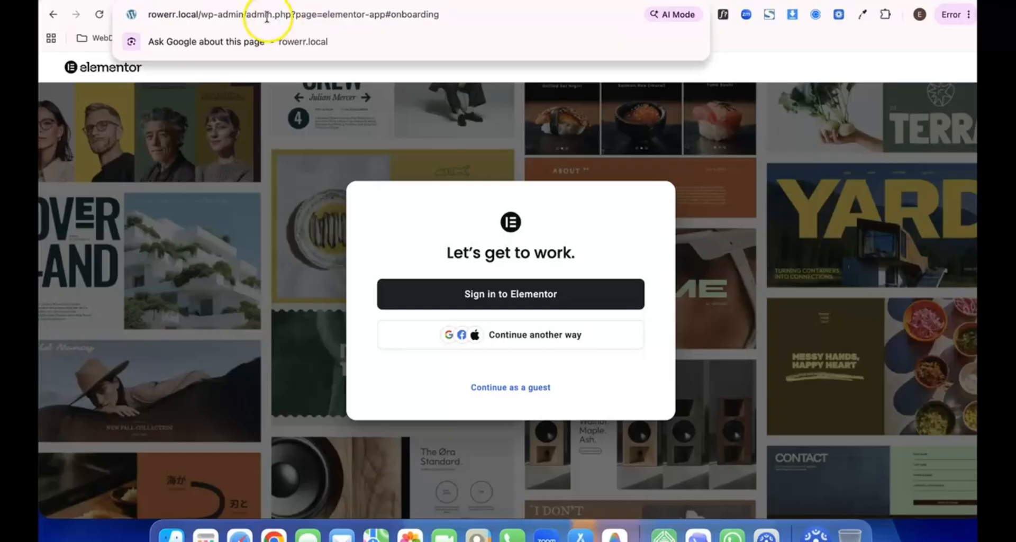
{"action": "left_click_drag", "start_coordinate": [244, 16], "coordinate": [537, 26]}
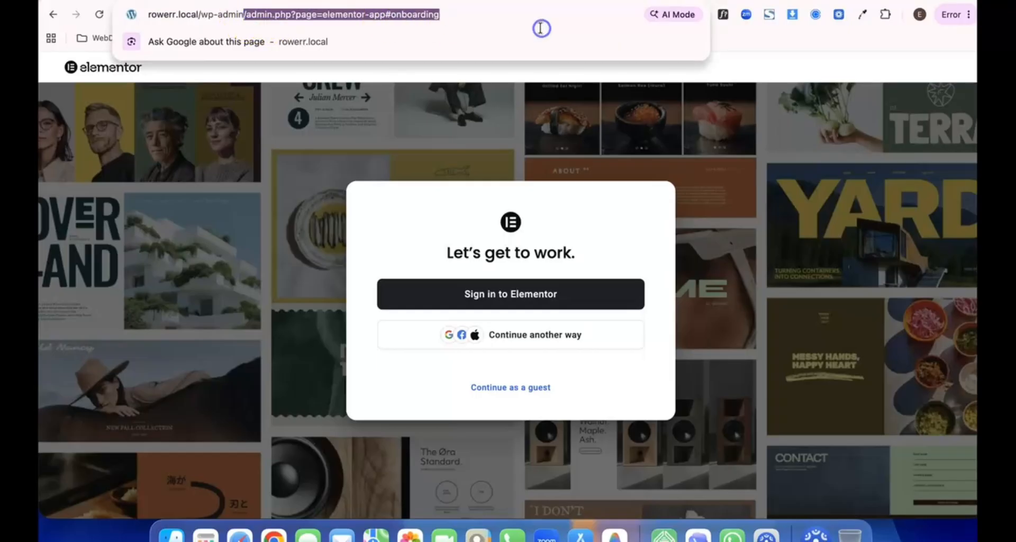
{"action": "type", "text": "/wp-admin"}
{"action": "key", "text": "Return"}
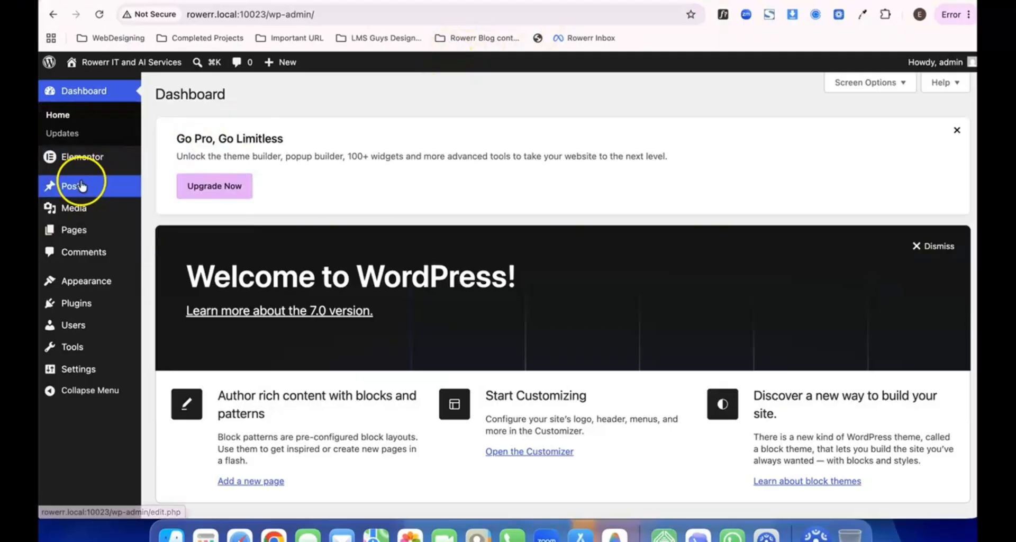
- Go to the page for adding plugins and open the upload form for a plugin in .zip format
{"action": "mouse_move", "coordinate": [75, 306]}
{"action": "left_click", "coordinate": [174, 324]}
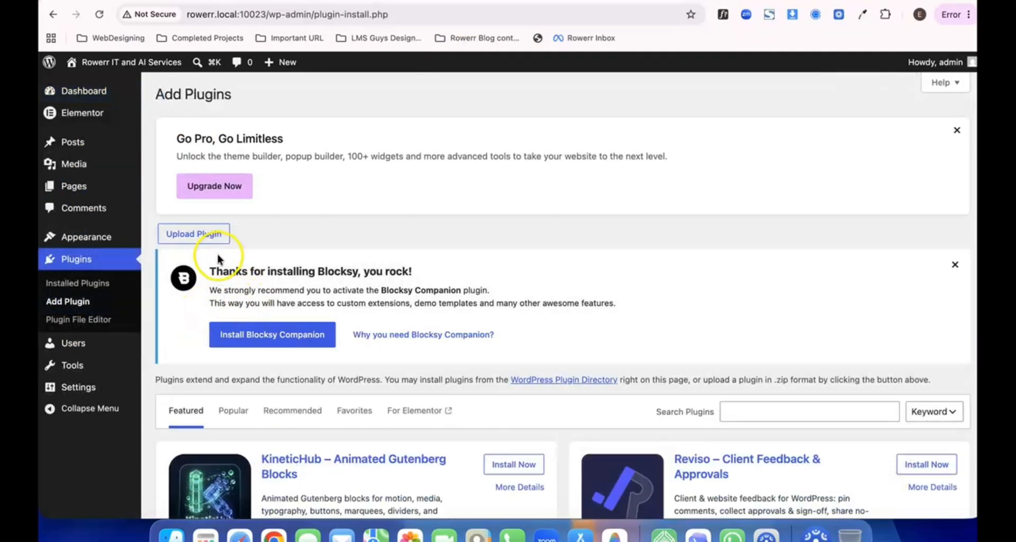
{"action": "scroll", "coordinate": [207, 272], "scroll_direction": "down", "scroll_amount": 2}
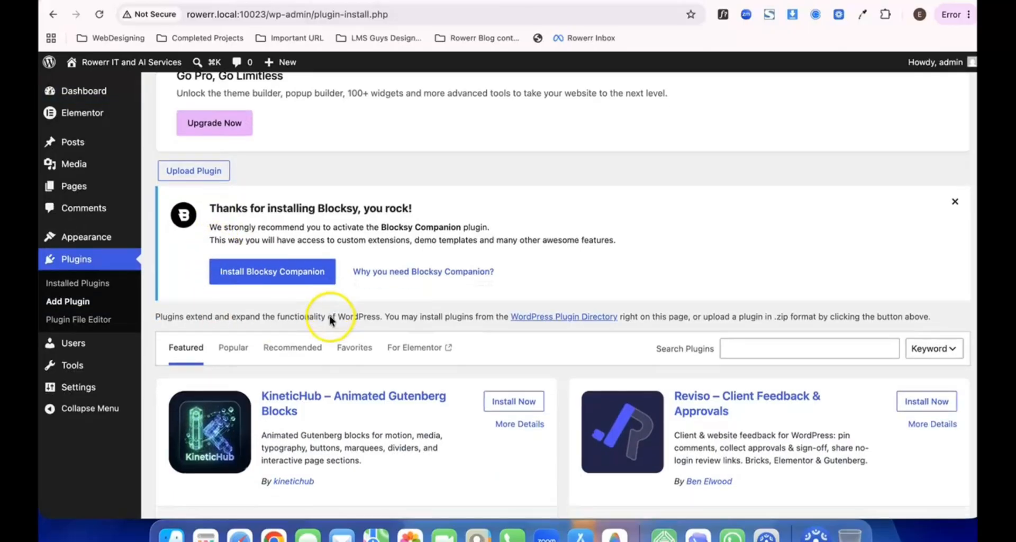
{"action": "scroll", "coordinate": [328, 312], "scroll_direction": "up", "scroll_amount": 2}
{"action": "left_click", "coordinate": [199, 234]}
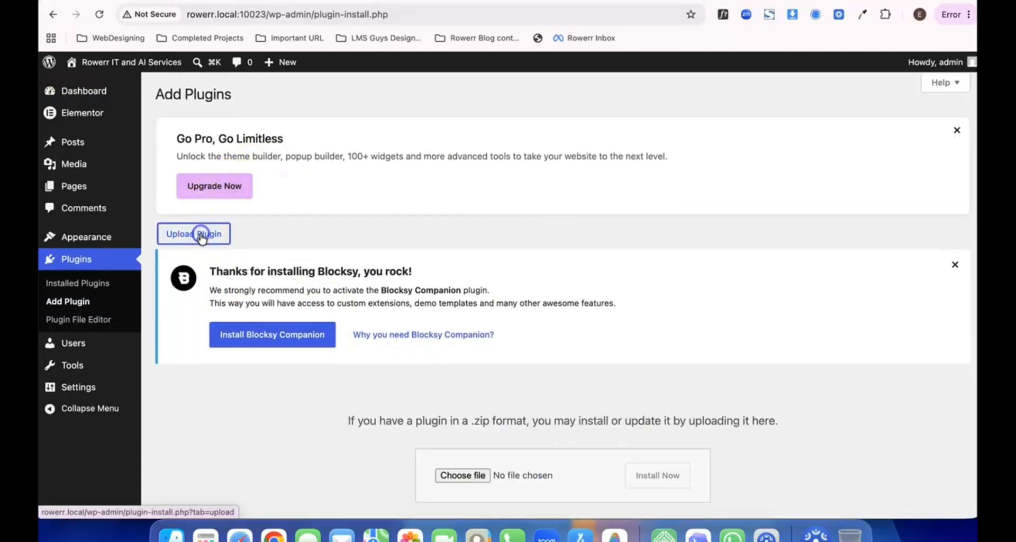
{"action": "scroll", "coordinate": [489, 359], "scroll_direction": "down", "scroll_amount": 3}
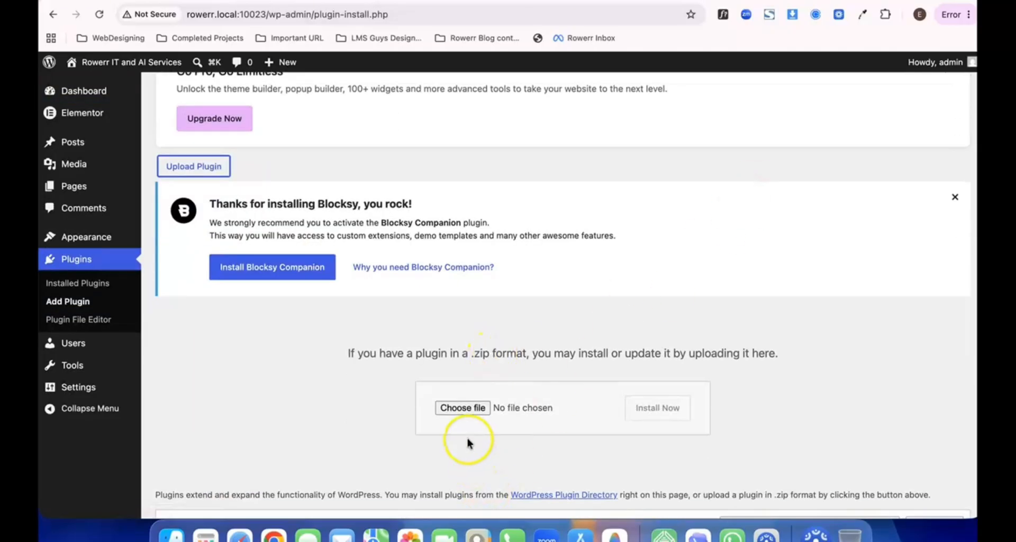
- Upload elementor-pro-4.1.1.zip from the Plugins folder in Rowerr.com on D-Drive, install it and activate the plugin
{"action": "left_click", "coordinate": [466, 406]}
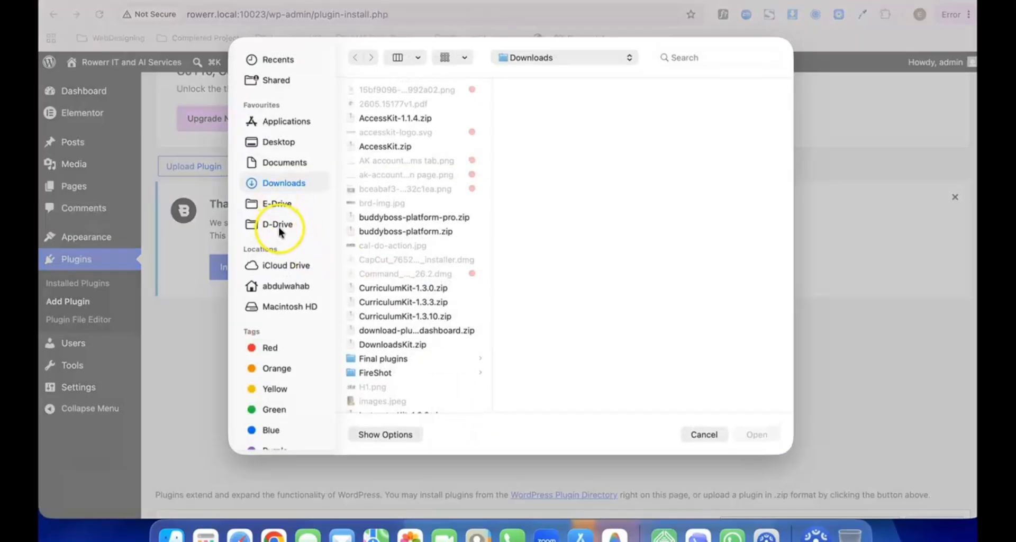
{"action": "left_click", "coordinate": [278, 225]}
{"action": "left_click", "coordinate": [402, 103]}
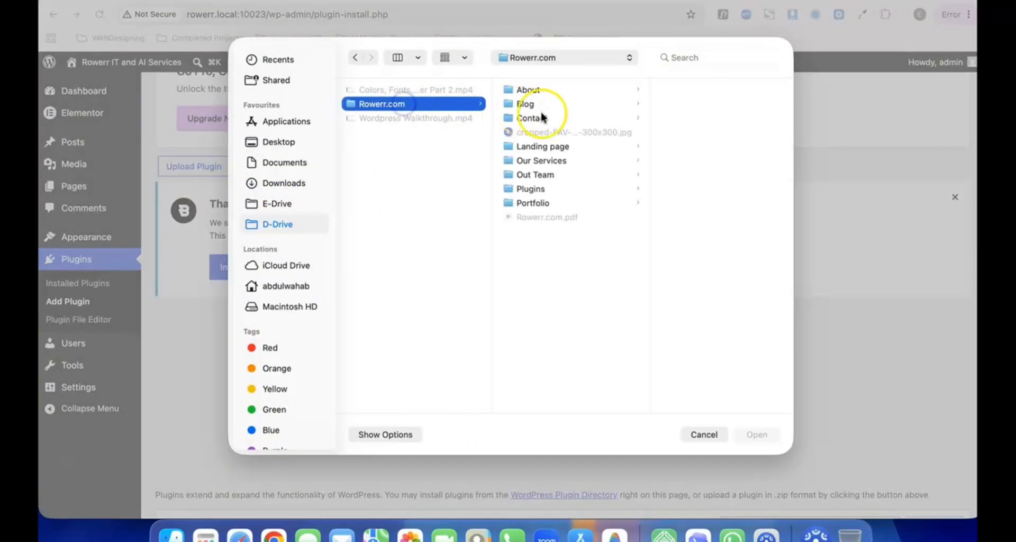
{"action": "left_click", "coordinate": [529, 190]}
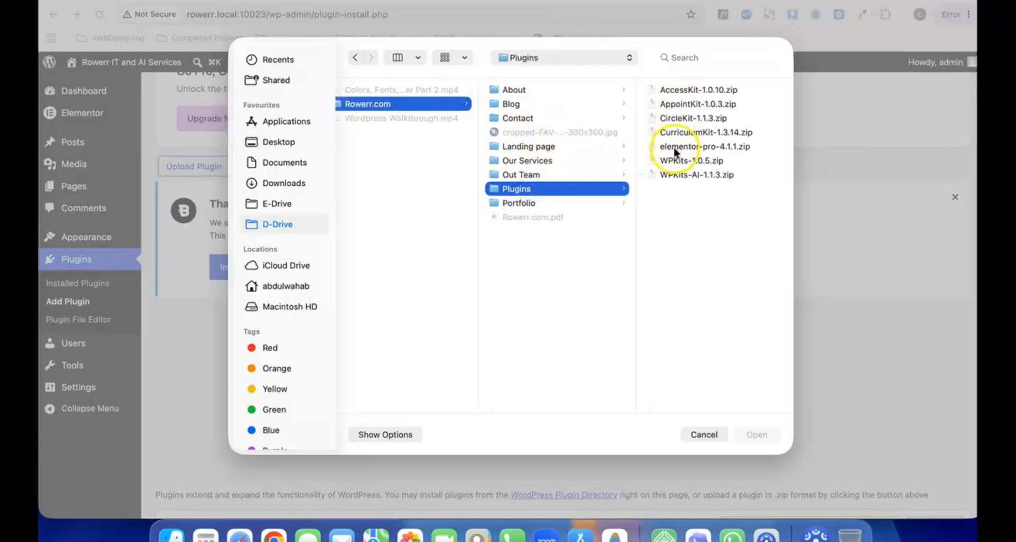
{"action": "left_click", "coordinate": [674, 149]}
{"action": "left_click", "coordinate": [758, 431]}
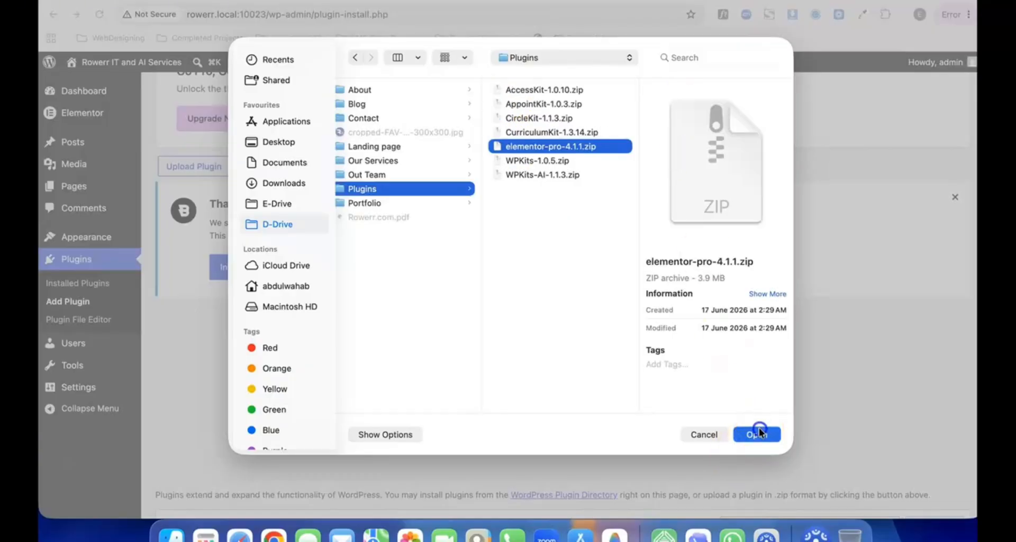
{"action": "left_click", "coordinate": [654, 409]}
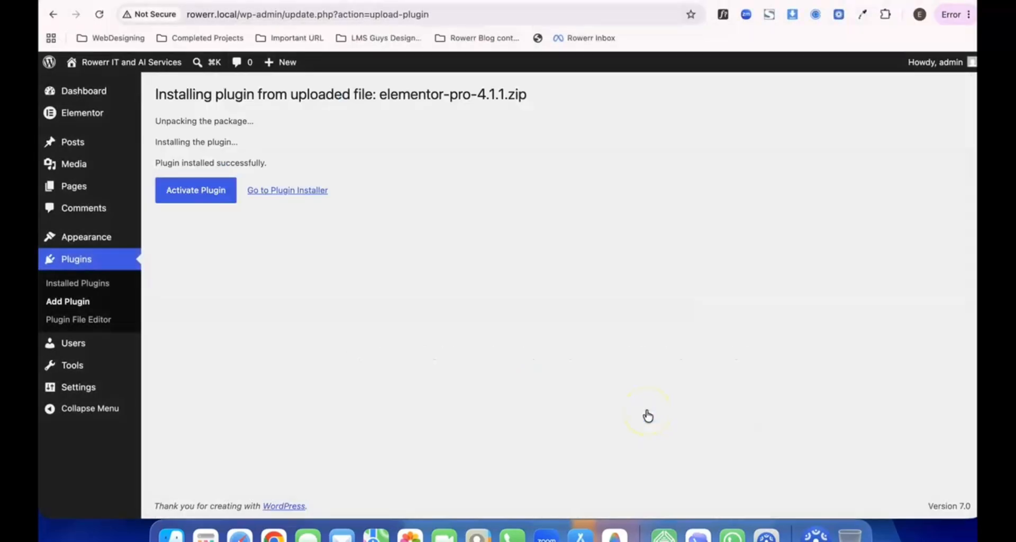
{"action": "left_click", "coordinate": [211, 198]}
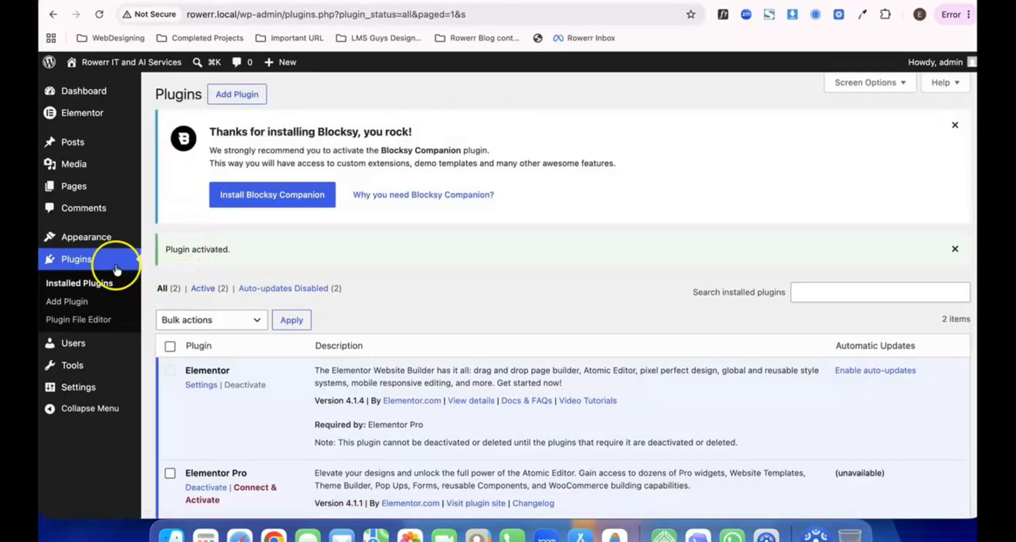
- Open the License page within Elementor's editor settings
{"action": "mouse_move", "coordinate": [89, 123]}
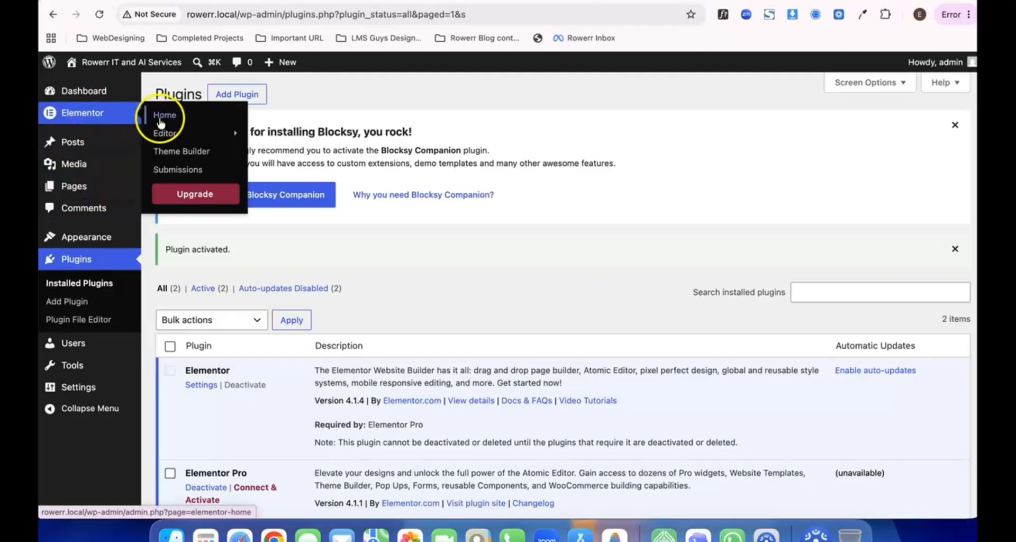
{"action": "mouse_move", "coordinate": [182, 134]}
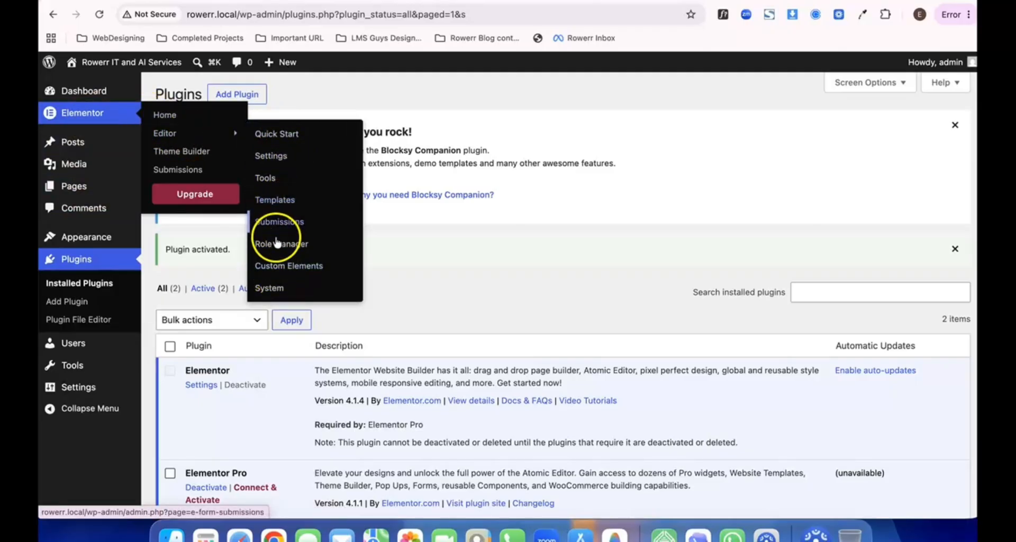
{"action": "left_click", "coordinate": [272, 155]}
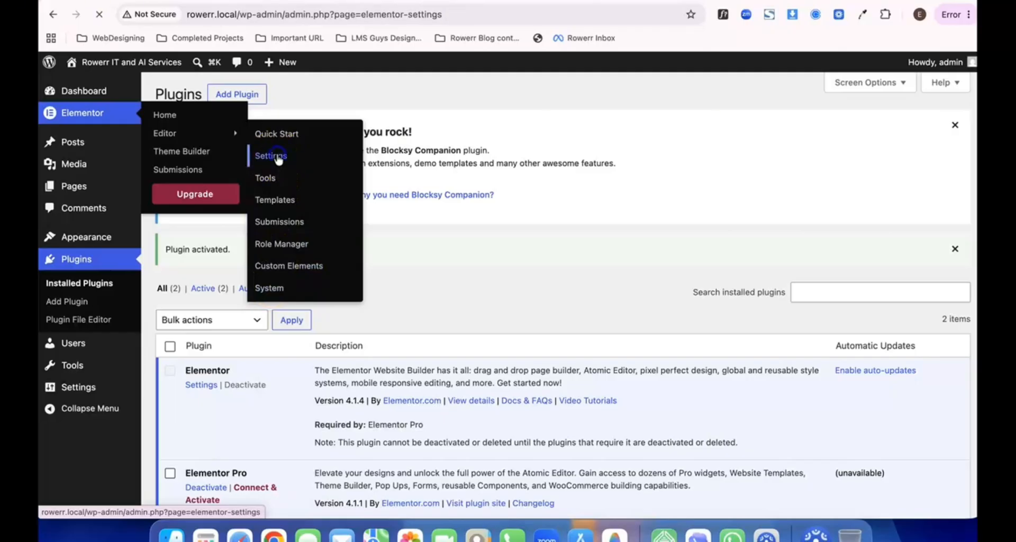
{"action": "scroll", "coordinate": [327, 306], "scroll_direction": "down", "scroll_amount": 3}
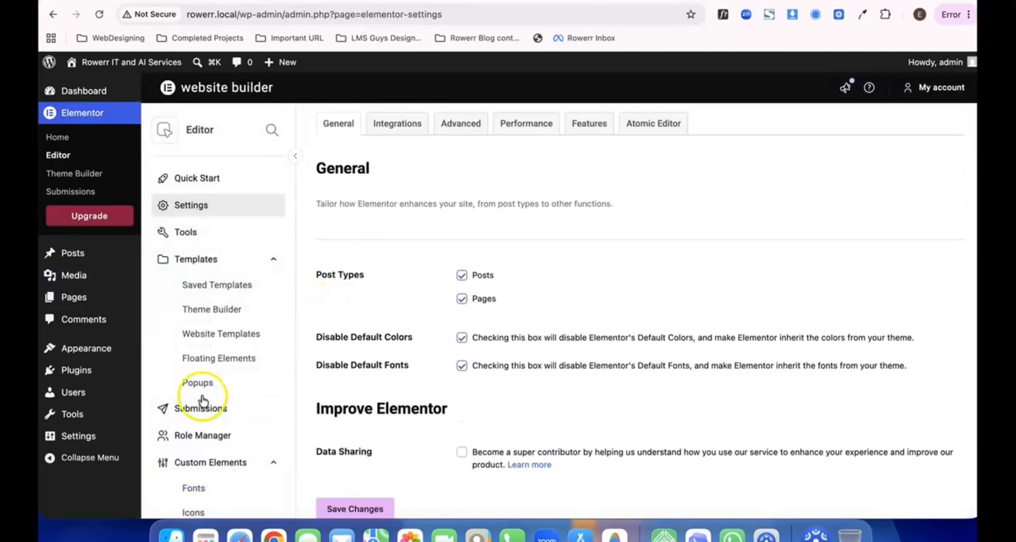
{"action": "scroll", "coordinate": [200, 386], "scroll_direction": "down", "scroll_amount": 3}
{"action": "left_click", "coordinate": [189, 493]}
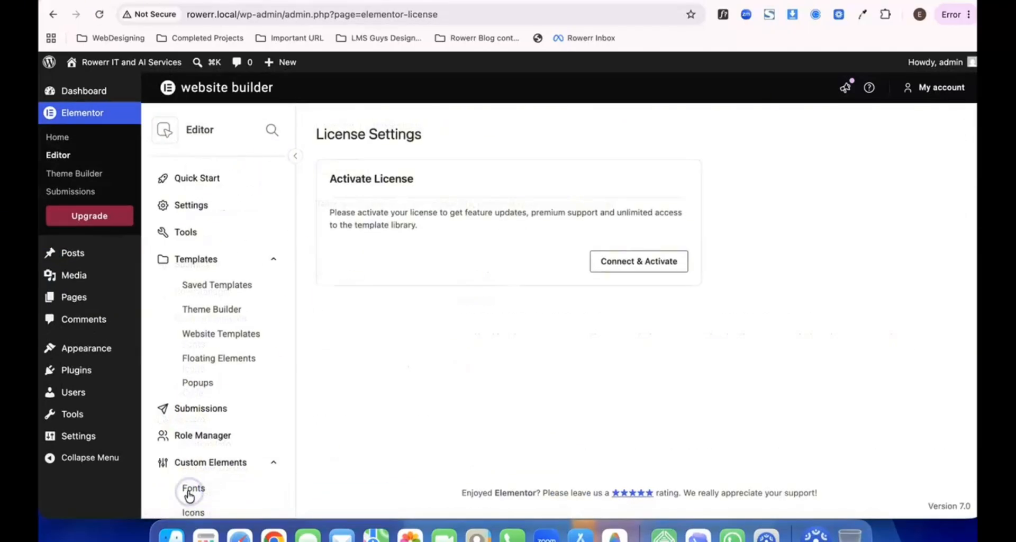
- Connect the site to the Elementor account to activate the Pro license, and reopen the License page to check its status
{"action": "left_click", "coordinate": [617, 261]}
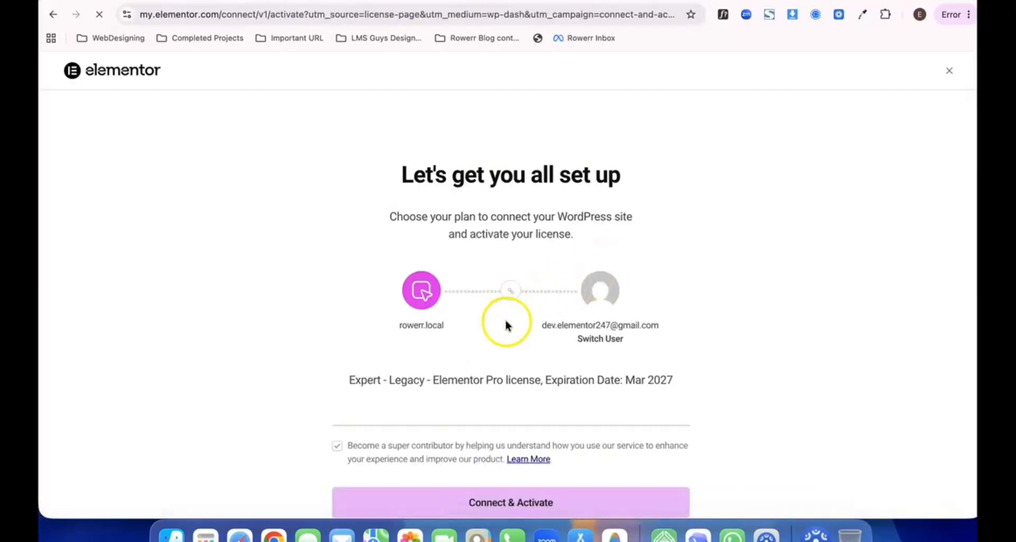
{"action": "left_click", "coordinate": [492, 504]}
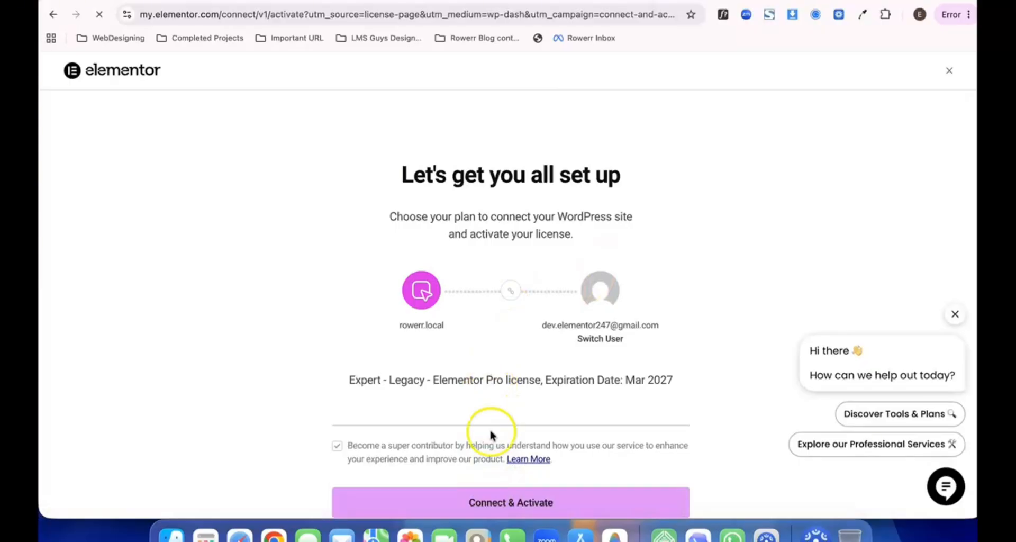
{"action": "left_click", "coordinate": [491, 502]}
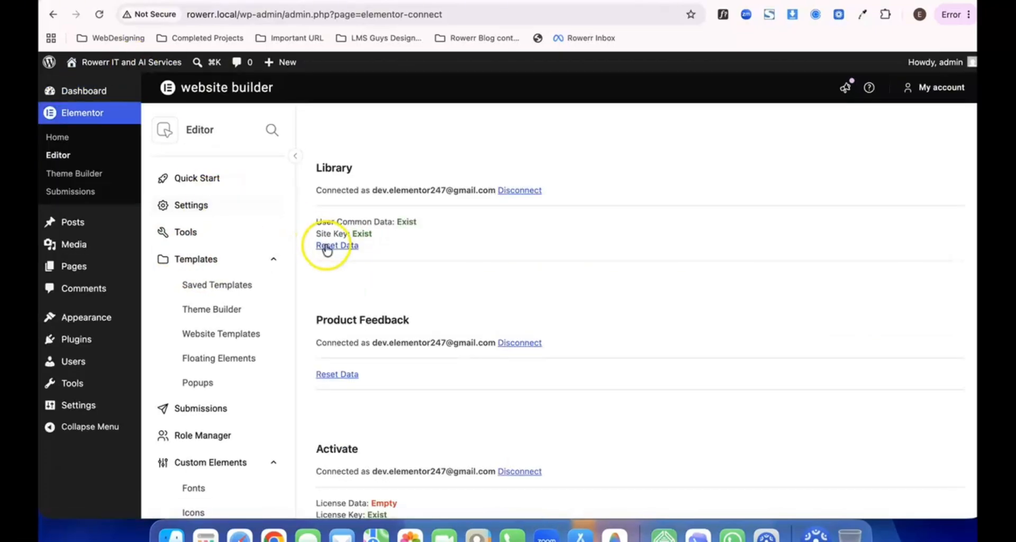
{"action": "scroll", "coordinate": [263, 360], "scroll_direction": "down", "scroll_amount": 3}
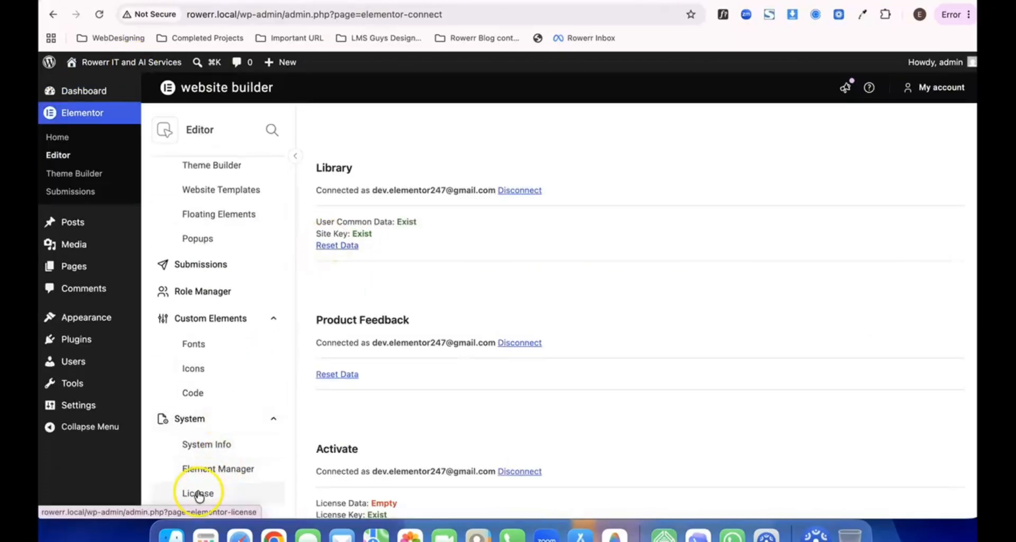
{"action": "left_click", "coordinate": [197, 492]}
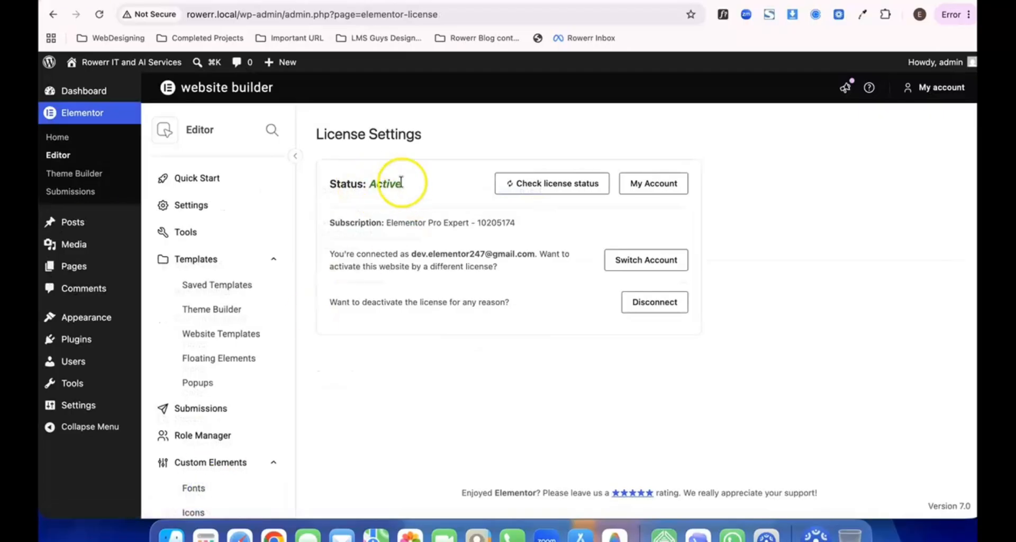
- Open the General settings page of the WordPress site
{"action": "left_click", "coordinate": [373, 221]}
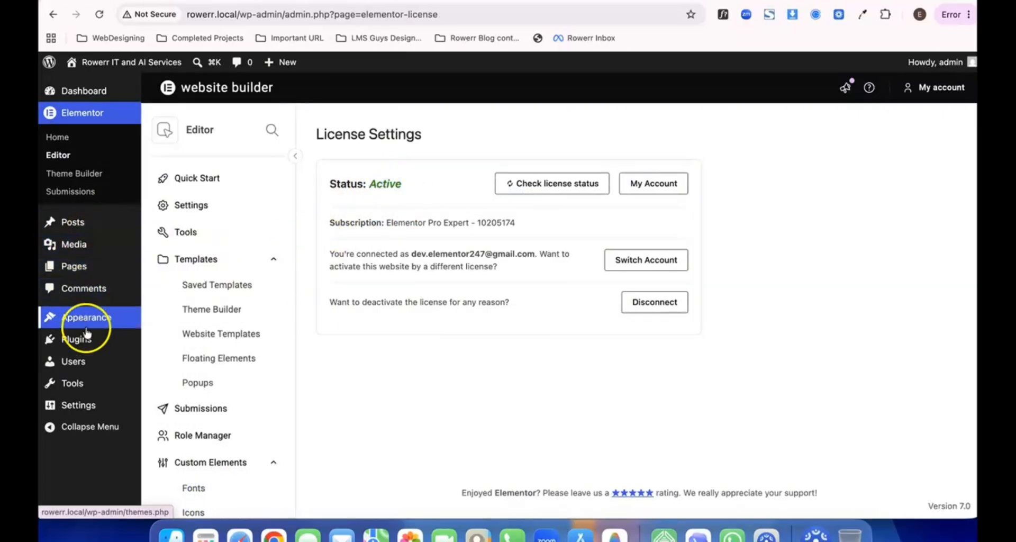
{"action": "mouse_move", "coordinate": [78, 368]}
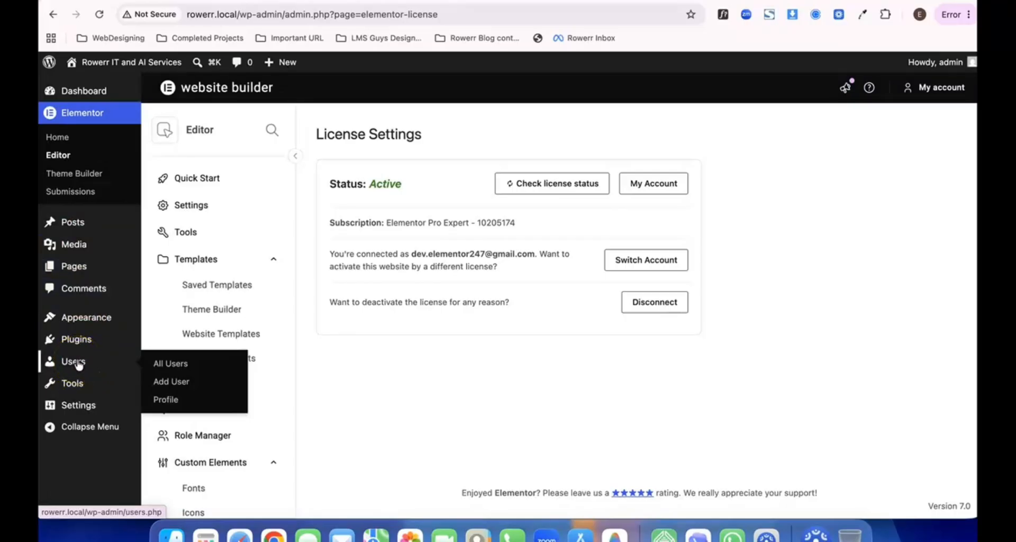
{"action": "mouse_move", "coordinate": [75, 410]}
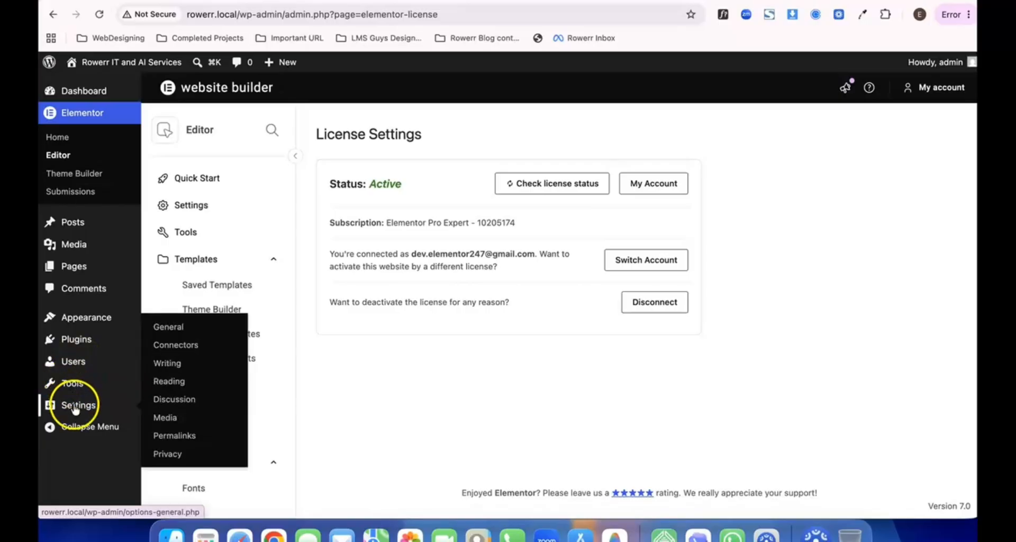
{"action": "left_click", "coordinate": [183, 329]}
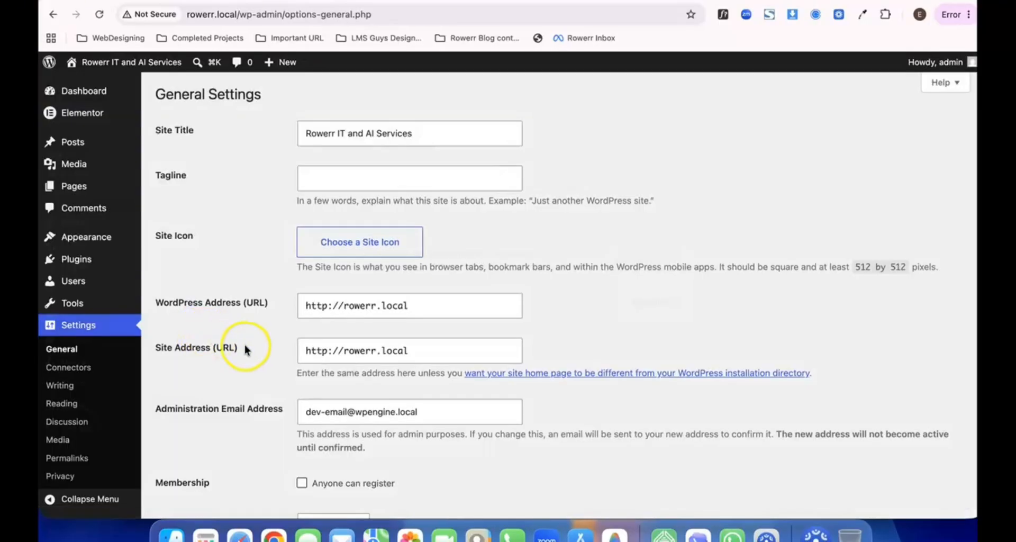
- Set the site title to "Rowerr | Web Designing Company"
{"action": "triple_click", "coordinate": [345, 141]}
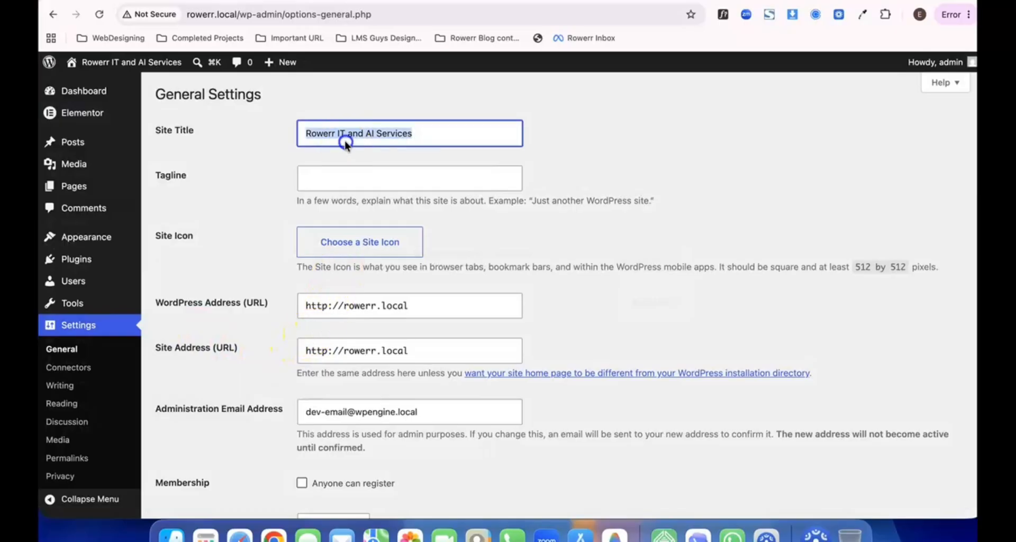
{"action": "left_click", "coordinate": [345, 141]}
{"action": "left_click", "coordinate": [278, 137]}
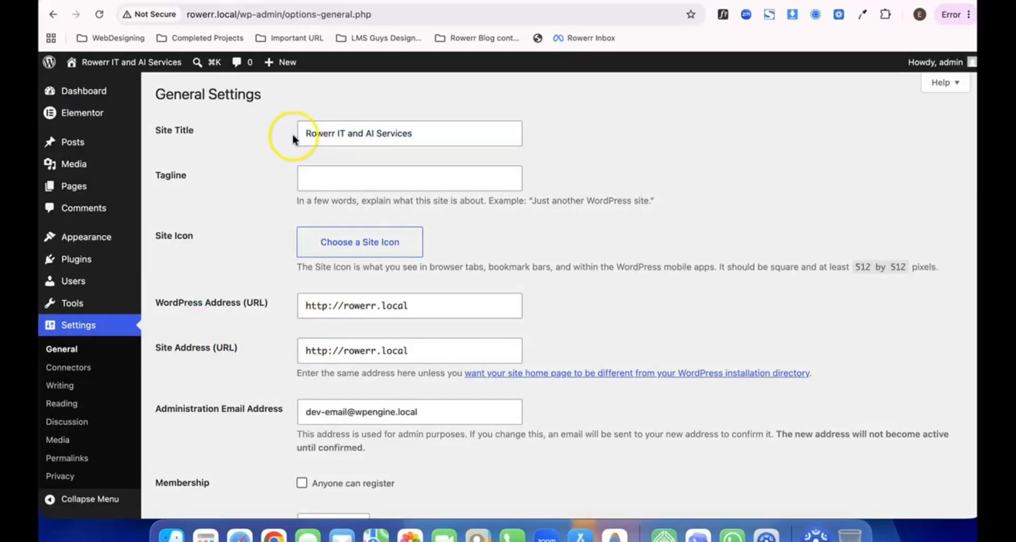
{"action": "double_click", "coordinate": [334, 142]}
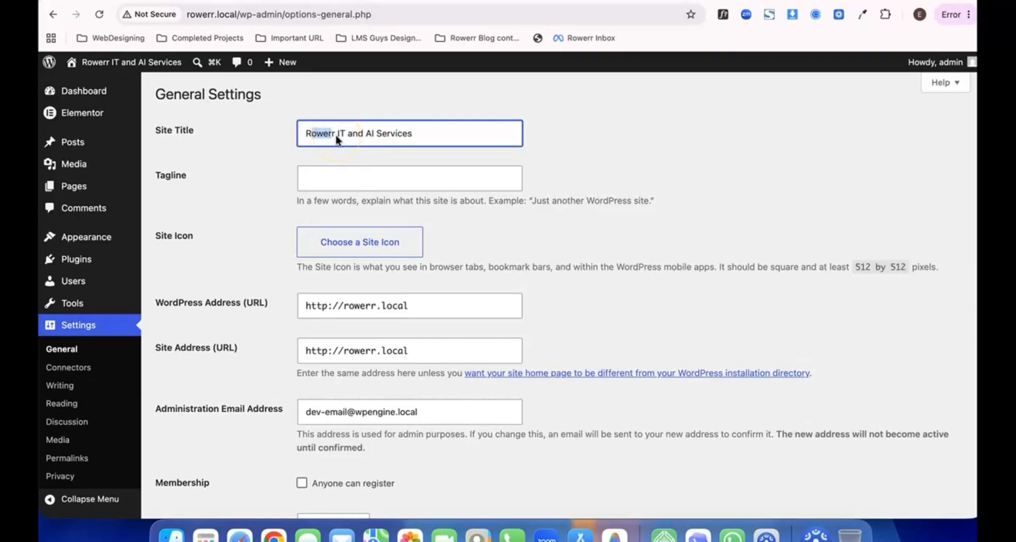
{"action": "triple_click", "coordinate": [336, 136]}
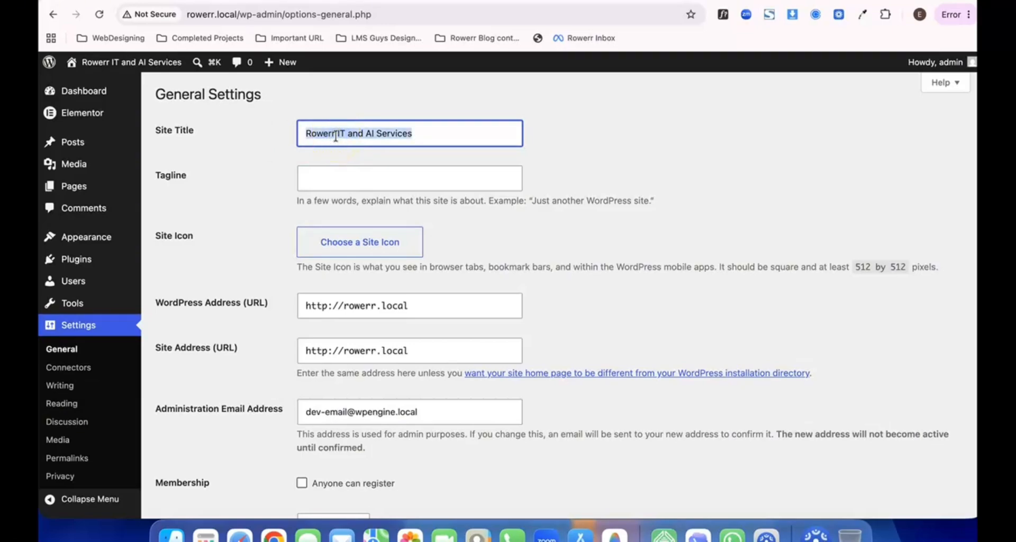
{"action": "type", "text": "R"}
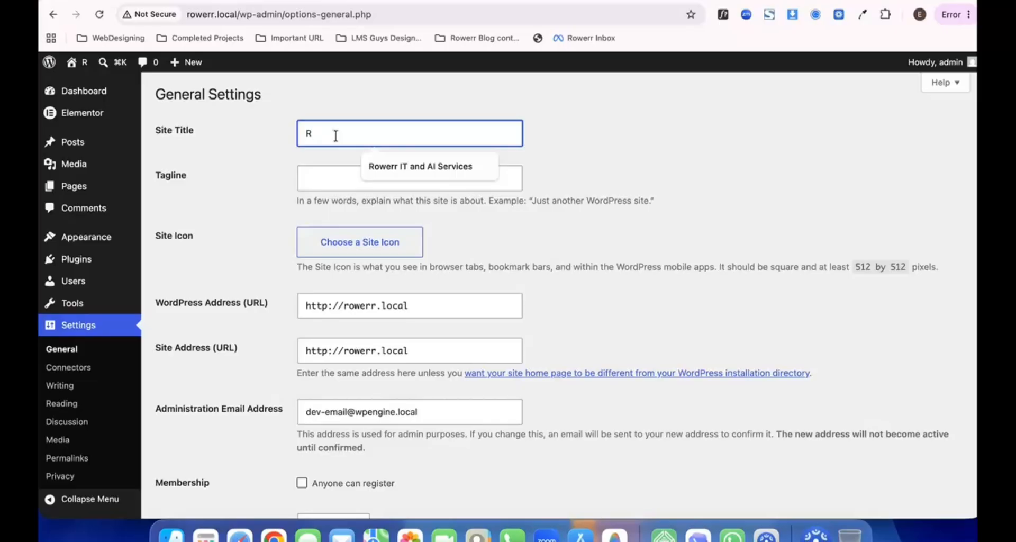
{"action": "type", "text": "oweer"}
{"action": "key", "text": "BackSpace"}
{"action": "key", "text": "BackSpace"}
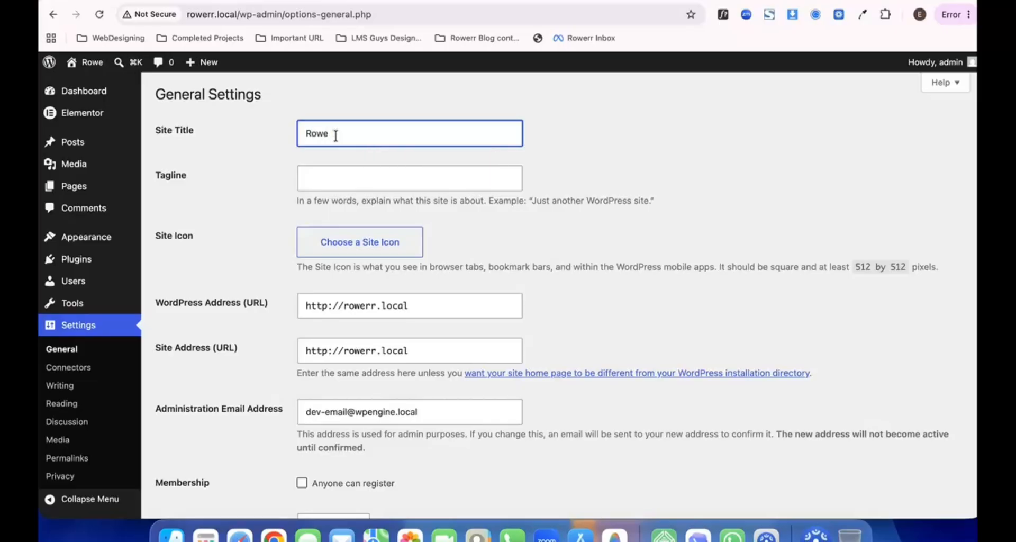
{"action": "type", "text": "rr"}
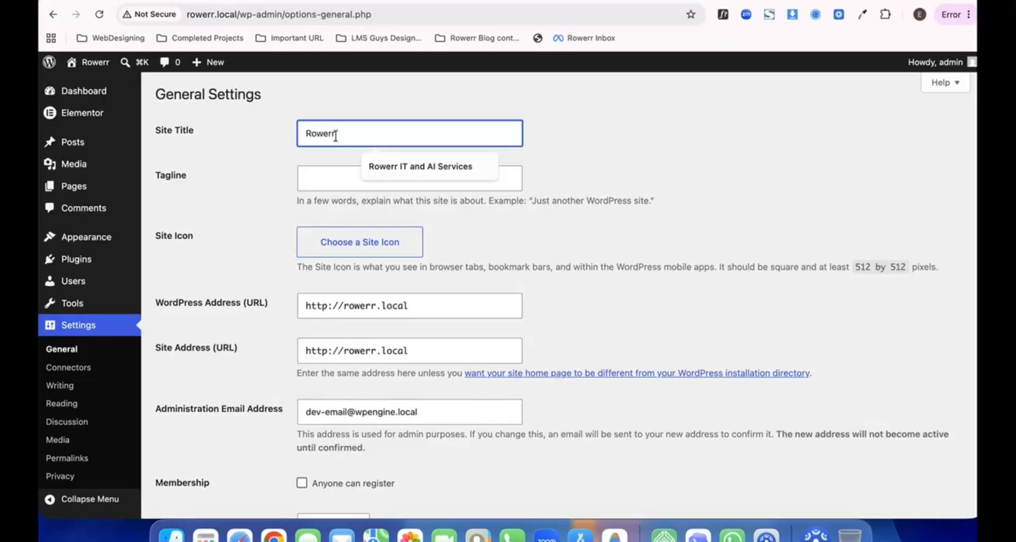
{"action": "type", "text": " |"}
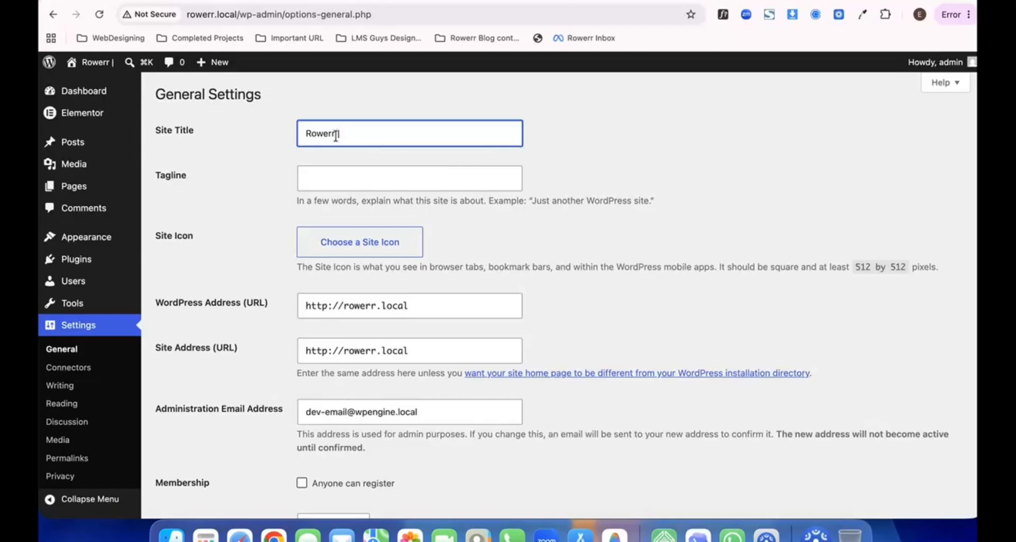
{"action": "type", "text": " Web Des"}
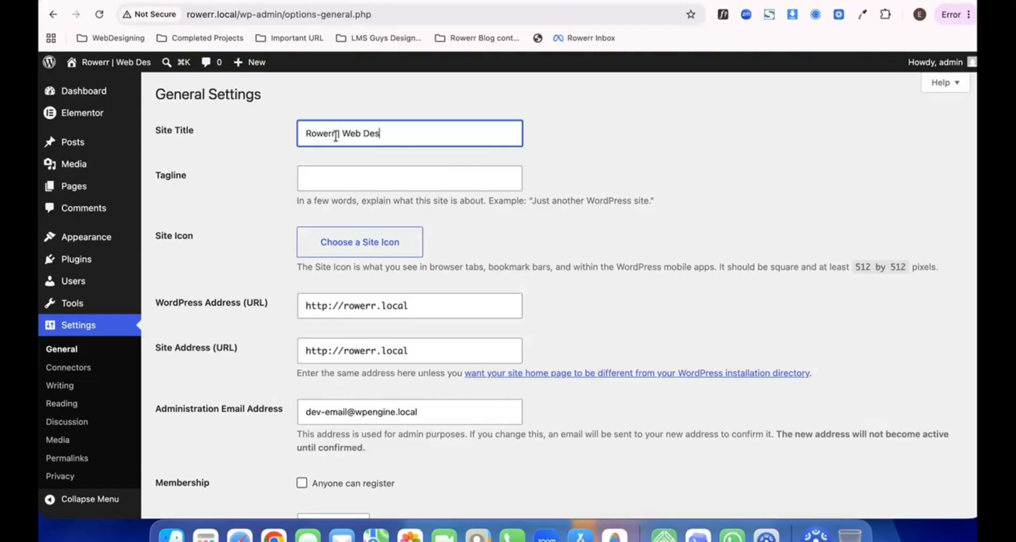
{"action": "type", "text": "igning "}
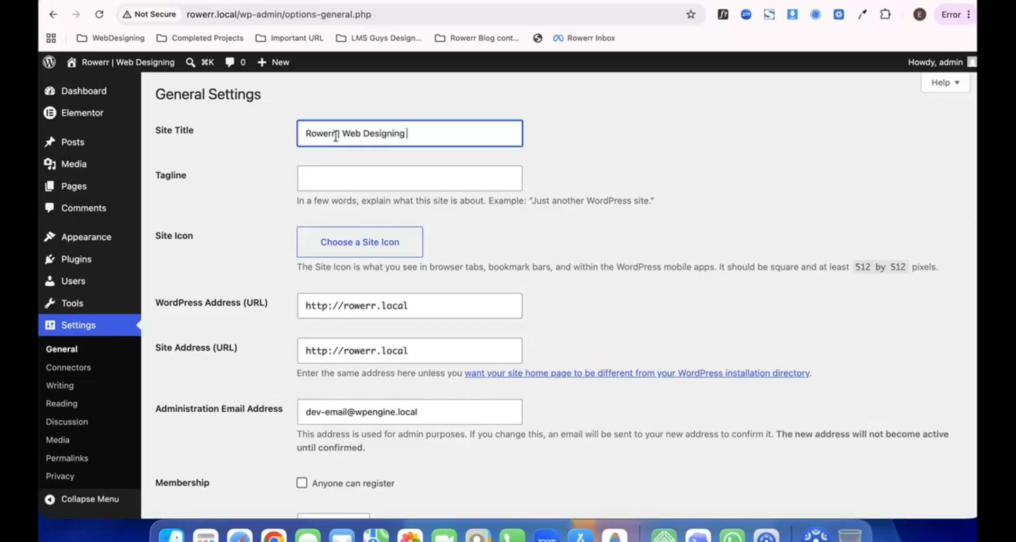
{"action": "type", "text": "Comp"}
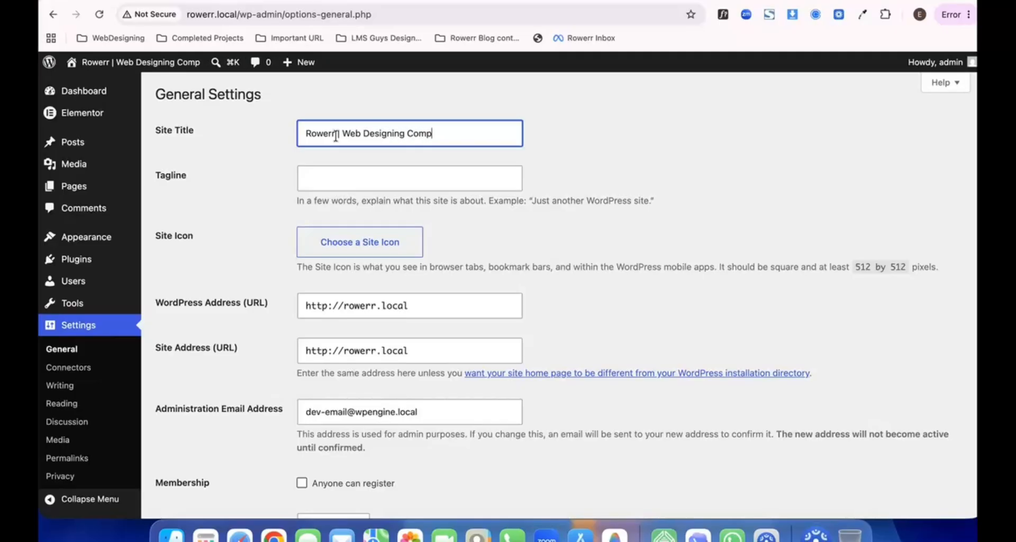
{"action": "type", "text": "any"}
{"action": "left_click", "coordinate": [114, 100]}
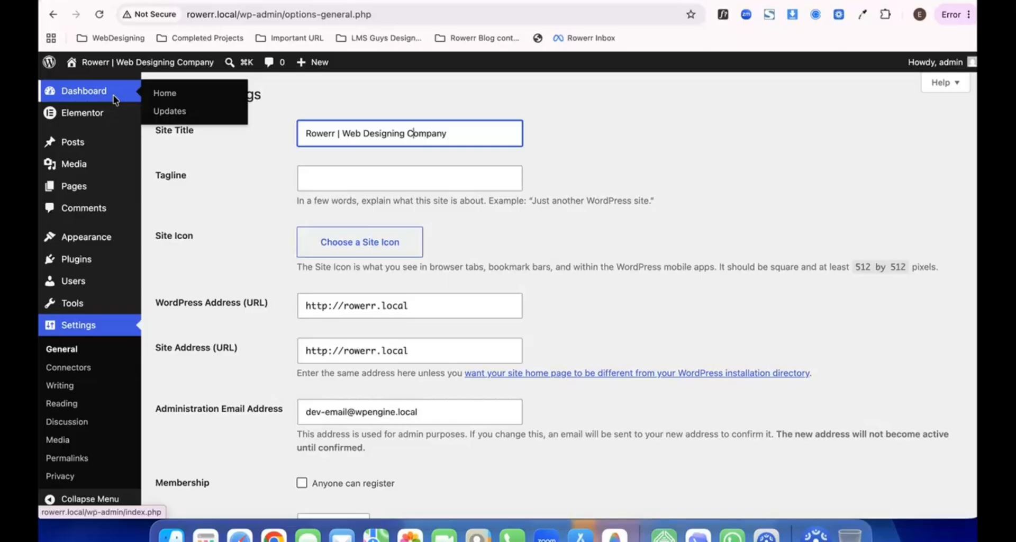
{"action": "left_click", "coordinate": [328, 182]}
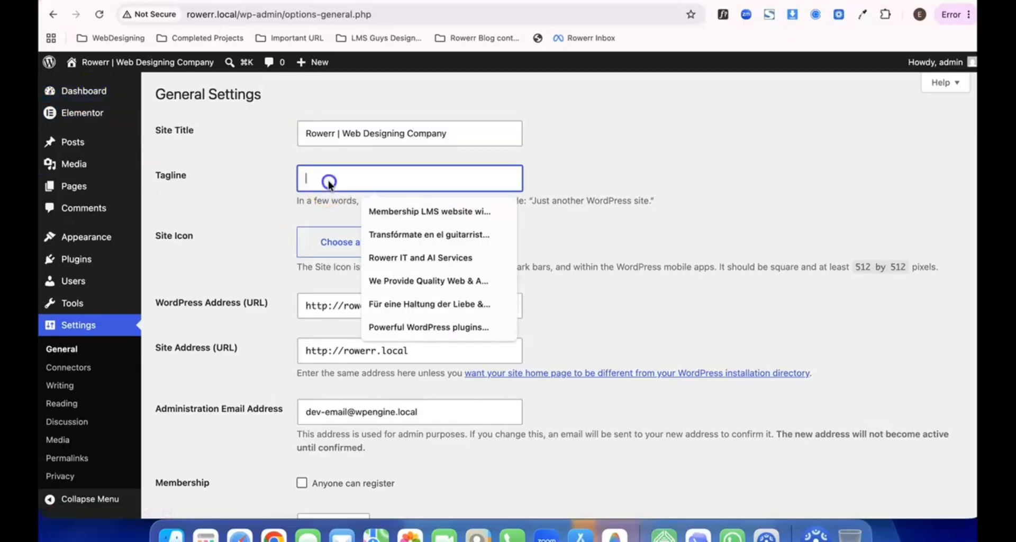
{"action": "left_click", "coordinate": [258, 220]}
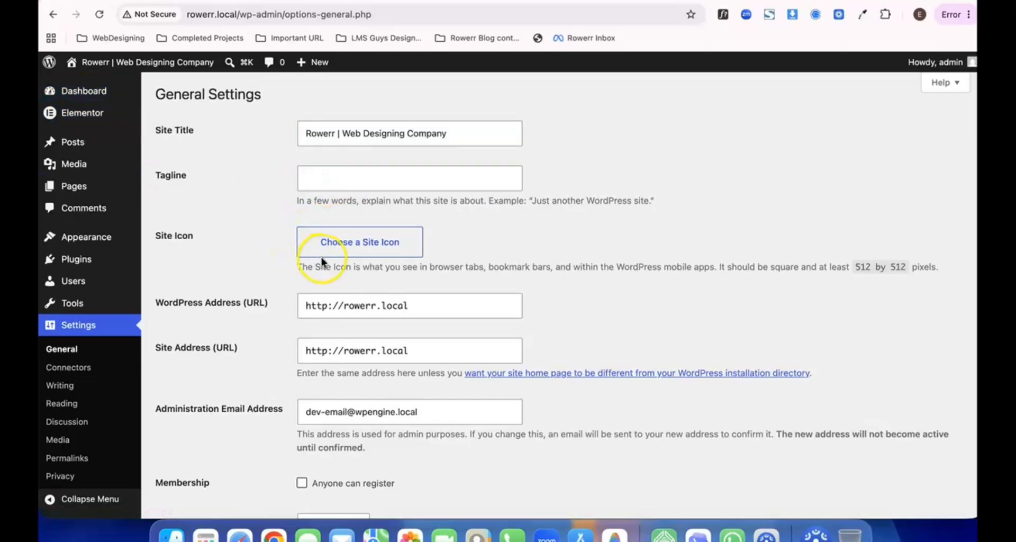
{"action": "left_click", "coordinate": [339, 248]}
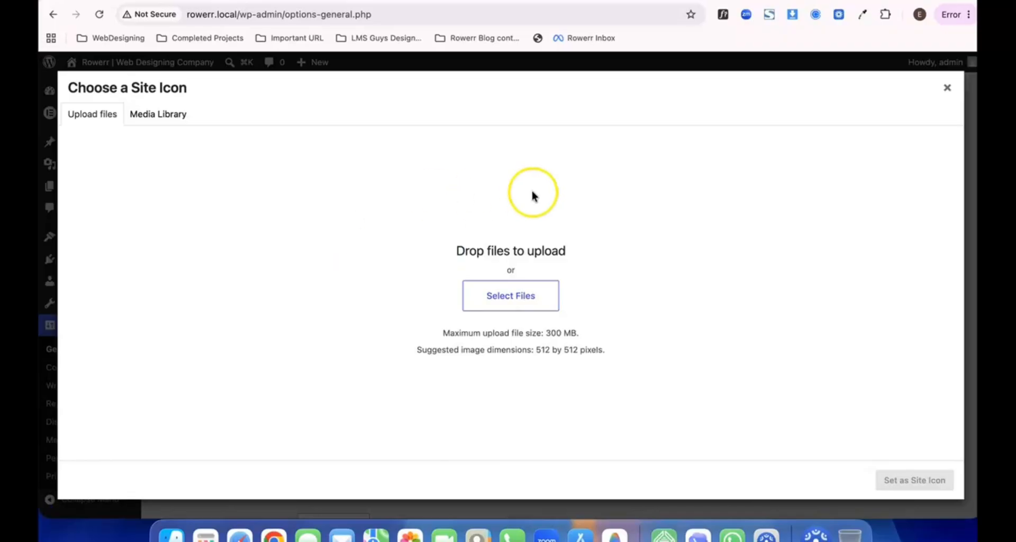
{"action": "left_click", "coordinate": [947, 88]}
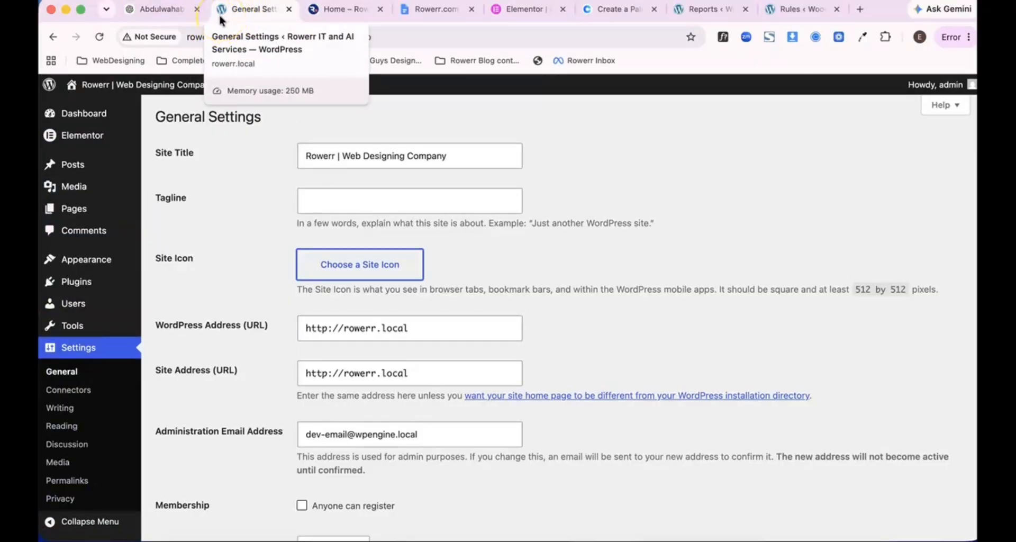
- Upload cropped-FAV-ICON-BLUE-BG-300x300.jpg from the Rowerr.com folder, crop it as the site icon, and save the general settings
{"action": "left_click", "coordinate": [347, 269]}
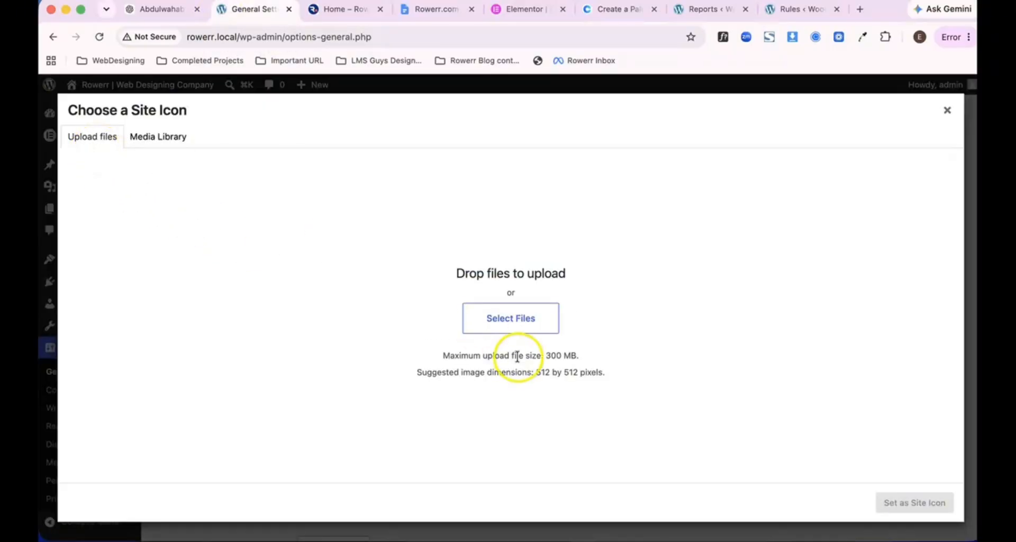
{"action": "left_click", "coordinate": [524, 320]}
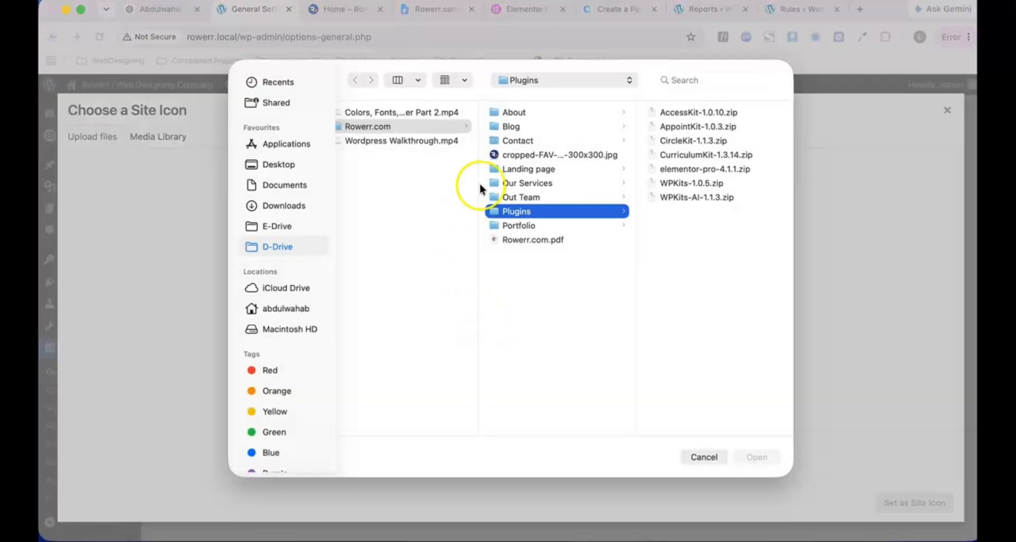
{"action": "left_click", "coordinate": [507, 154]}
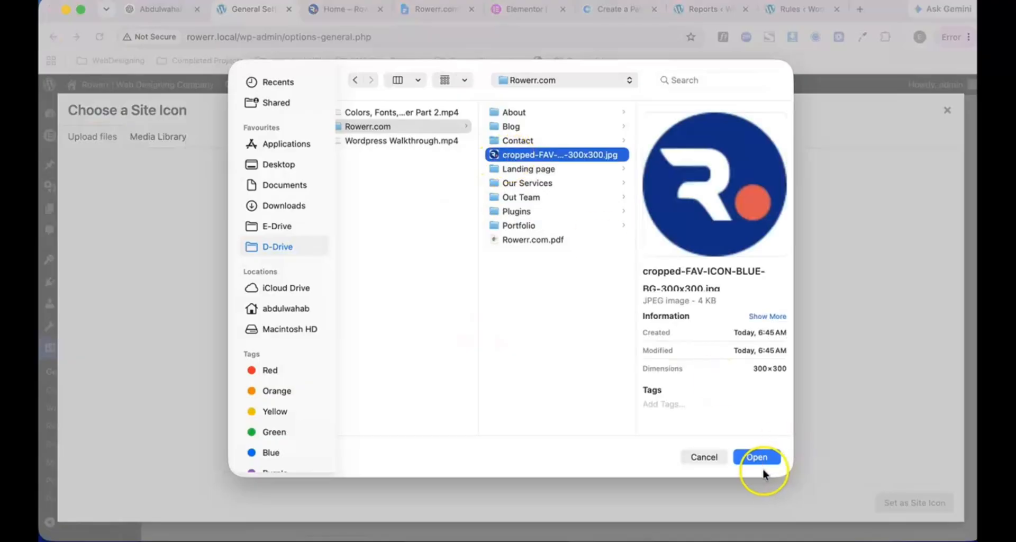
{"action": "left_click", "coordinate": [763, 460]}
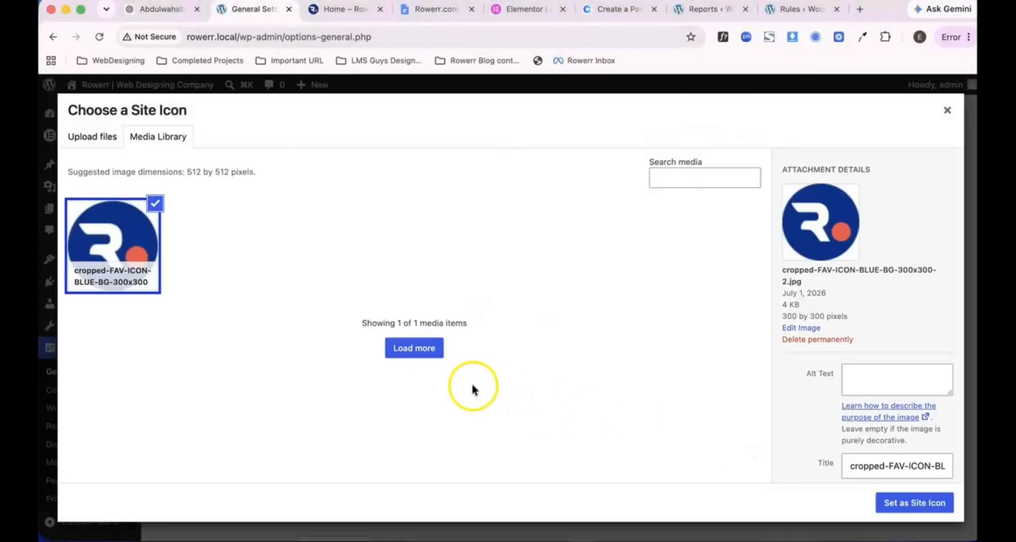
{"action": "left_click", "coordinate": [914, 509]}
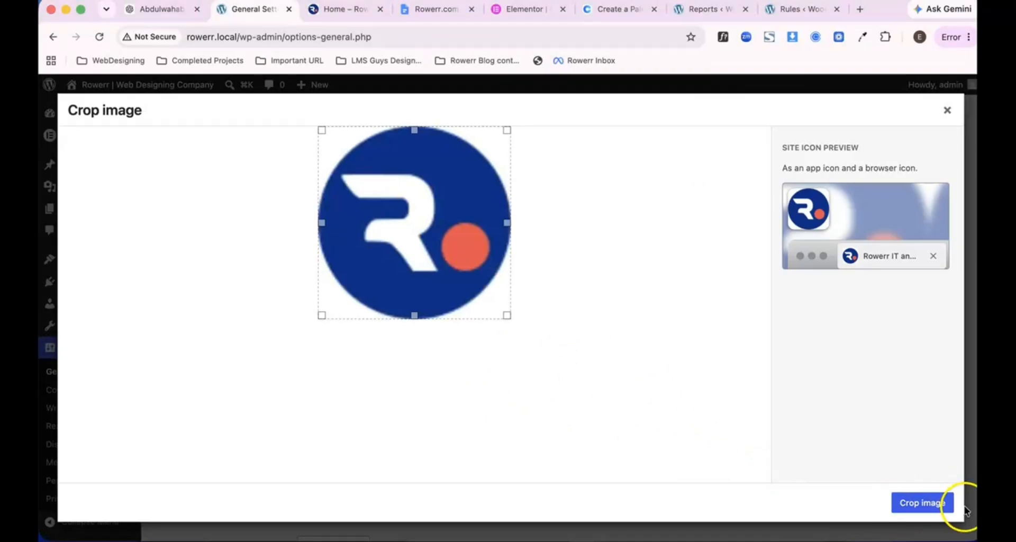
{"action": "left_click", "coordinate": [929, 504]}
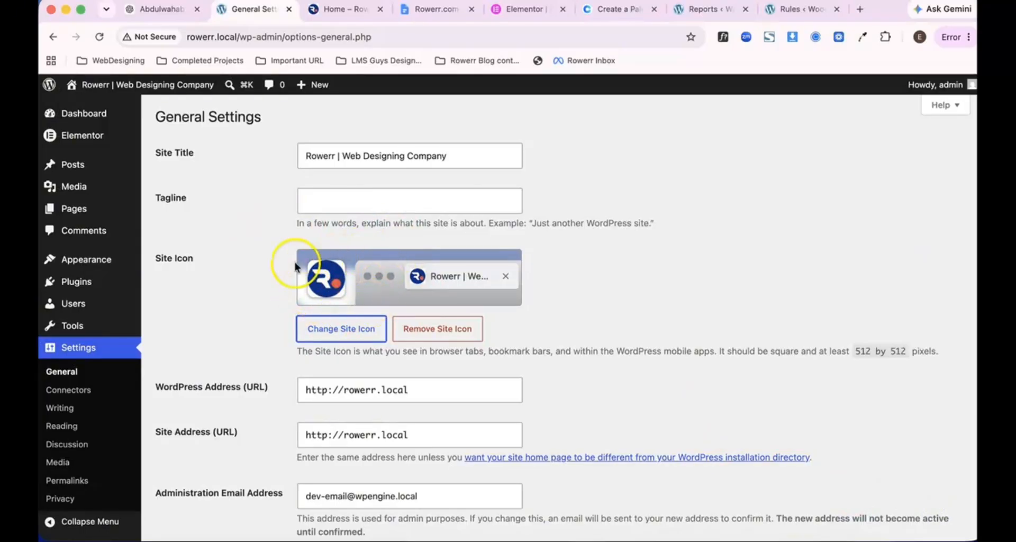
{"action": "scroll", "coordinate": [318, 390], "scroll_direction": "down", "scroll_amount": 10}
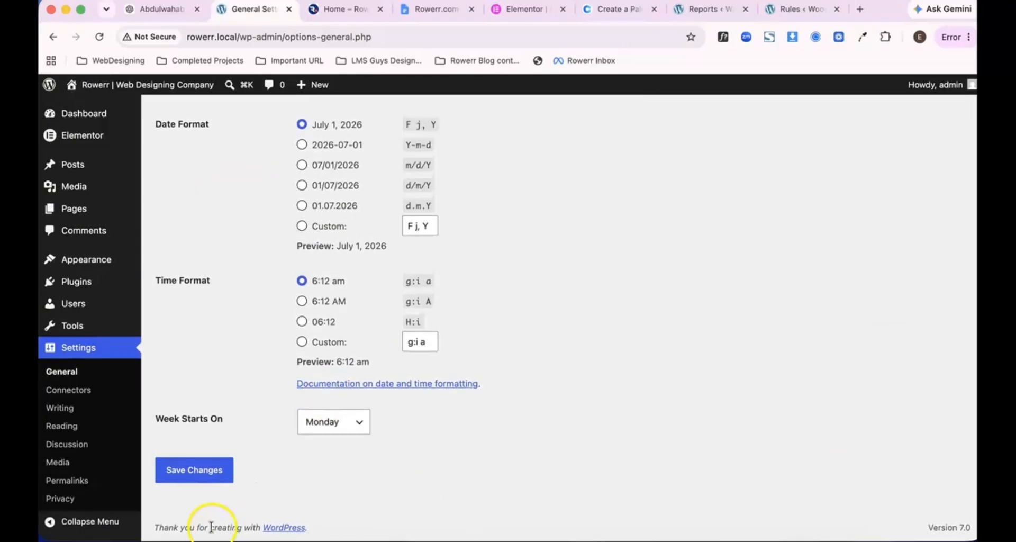
{"action": "left_click", "coordinate": [197, 476]}
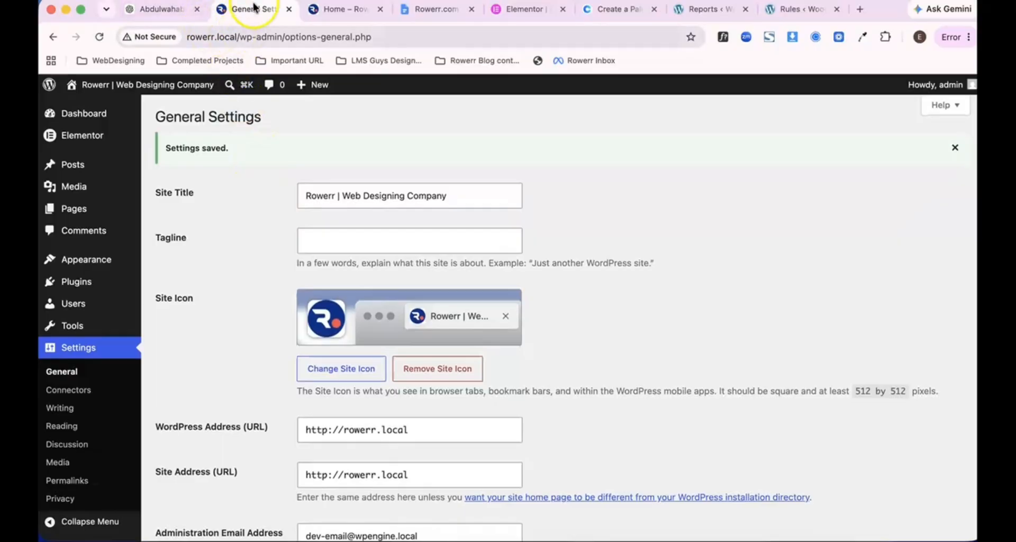
{"action": "scroll", "coordinate": [368, 237], "scroll_direction": "down", "scroll_amount": 5}
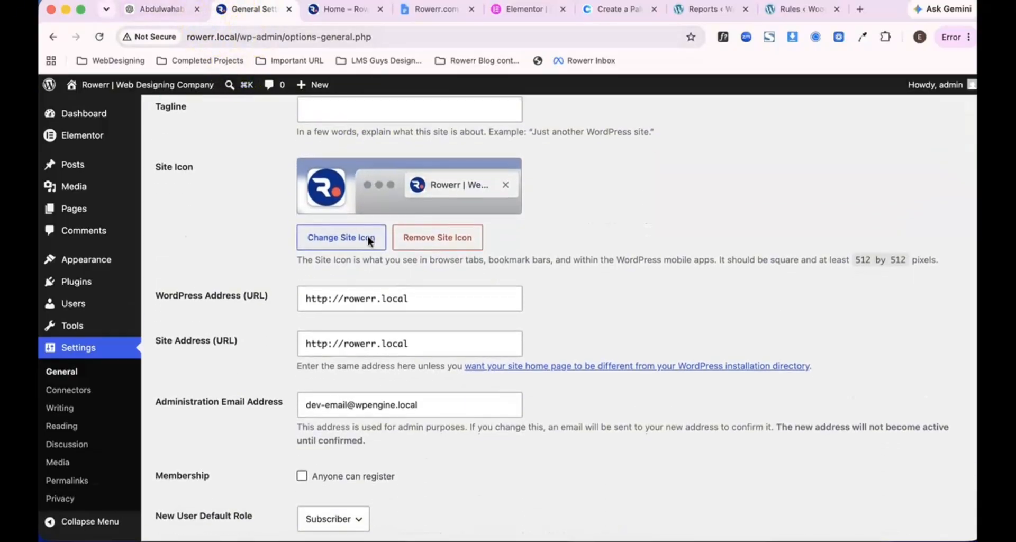
{"action": "left_click", "coordinate": [327, 252]}
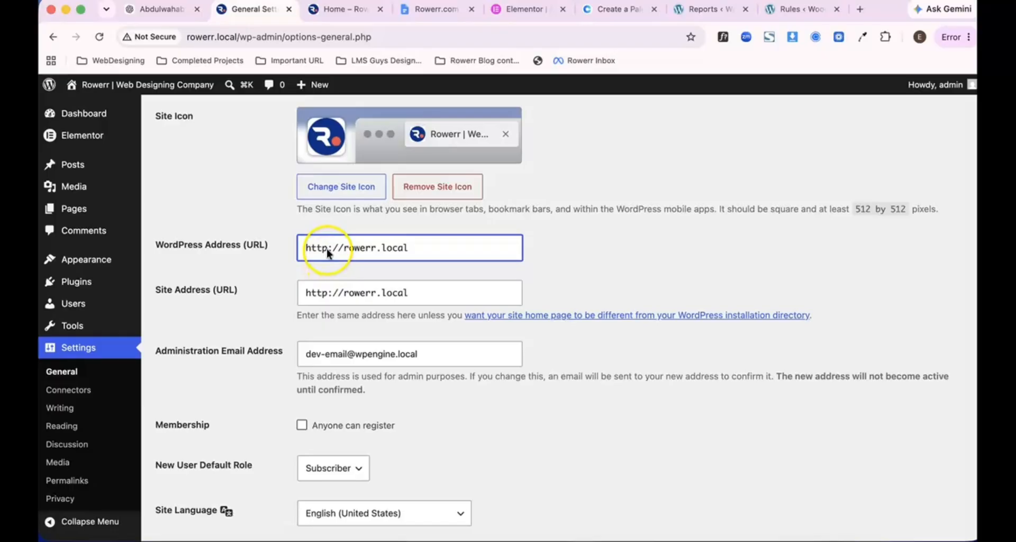
{"action": "type", "text": "s"}
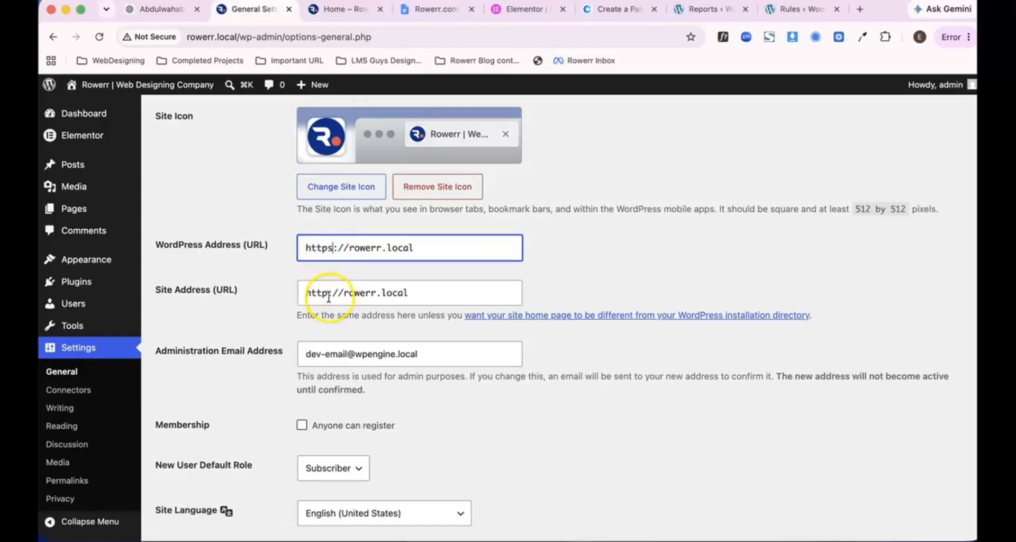
{"action": "left_click", "coordinate": [329, 298]}
{"action": "type", "text": "s"}
{"action": "left_click", "coordinate": [334, 323]}
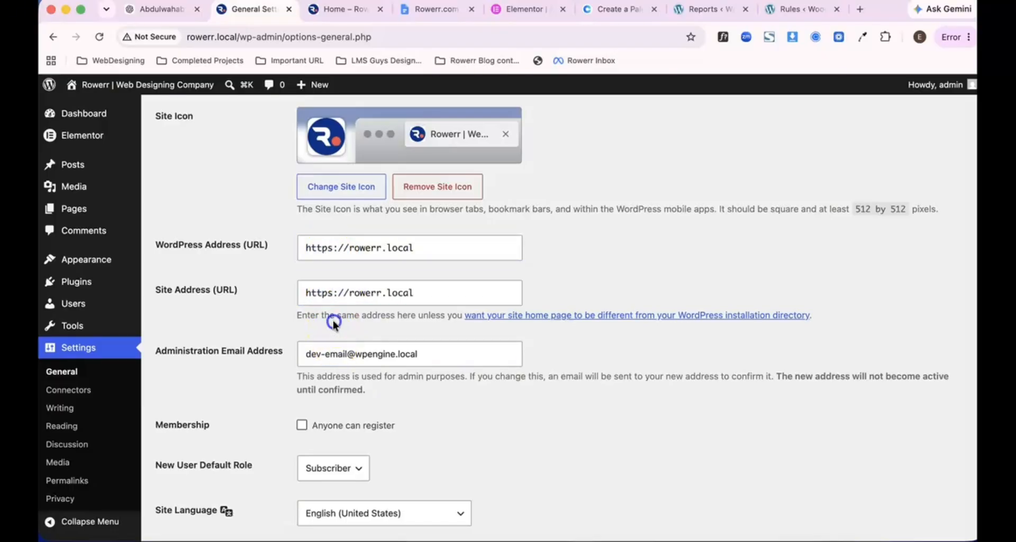
- Review the administration email, membership, new user default role and site language options in the general settings
{"action": "scroll", "coordinate": [334, 321], "scroll_direction": "down", "scroll_amount": 3}
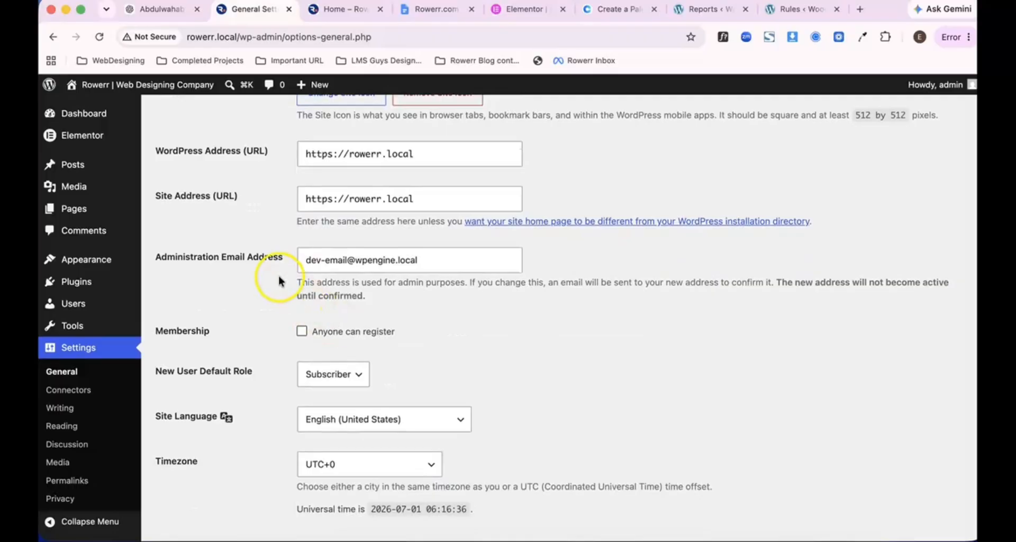
{"action": "triple_click", "coordinate": [339, 260]}
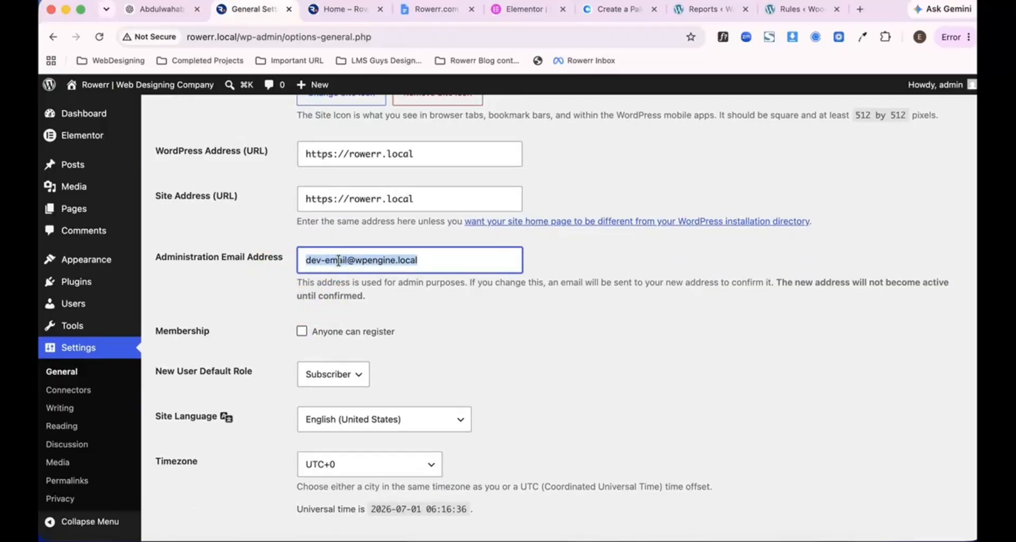
{"action": "scroll", "coordinate": [365, 327], "scroll_direction": "down", "scroll_amount": 2}
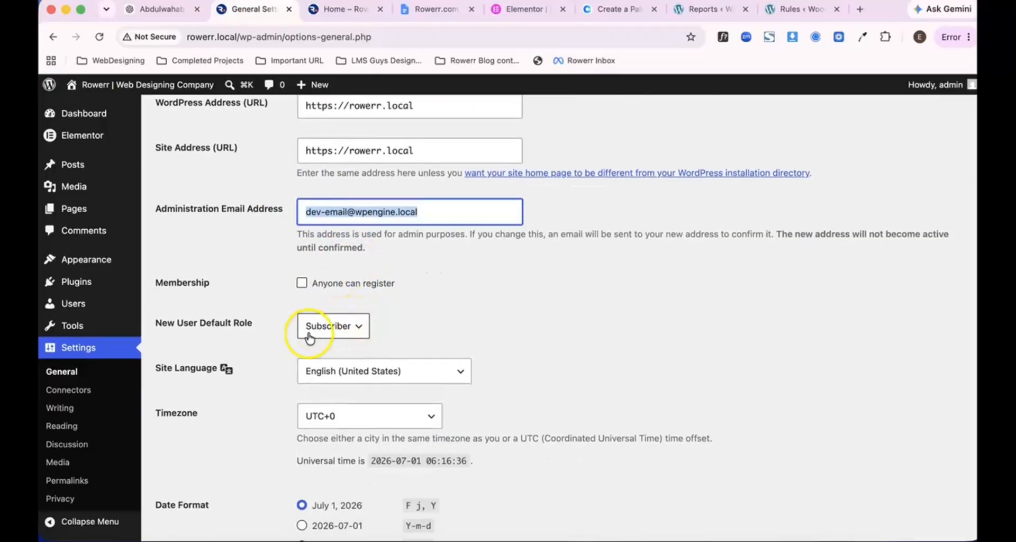
{"action": "scroll", "coordinate": [306, 335], "scroll_direction": "down", "scroll_amount": 4}
{"action": "left_click", "coordinate": [319, 207]}
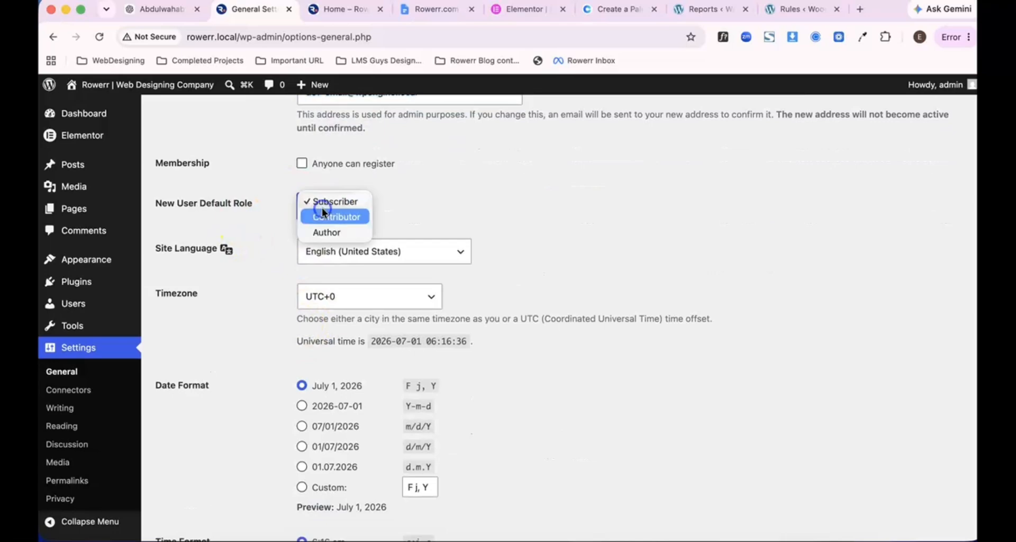
{"action": "left_click", "coordinate": [385, 228]}
{"action": "left_click", "coordinate": [329, 208]}
{"action": "left_click", "coordinate": [266, 249]}
{"action": "scroll", "coordinate": [264, 246], "scroll_direction": "down", "scroll_amount": 3}
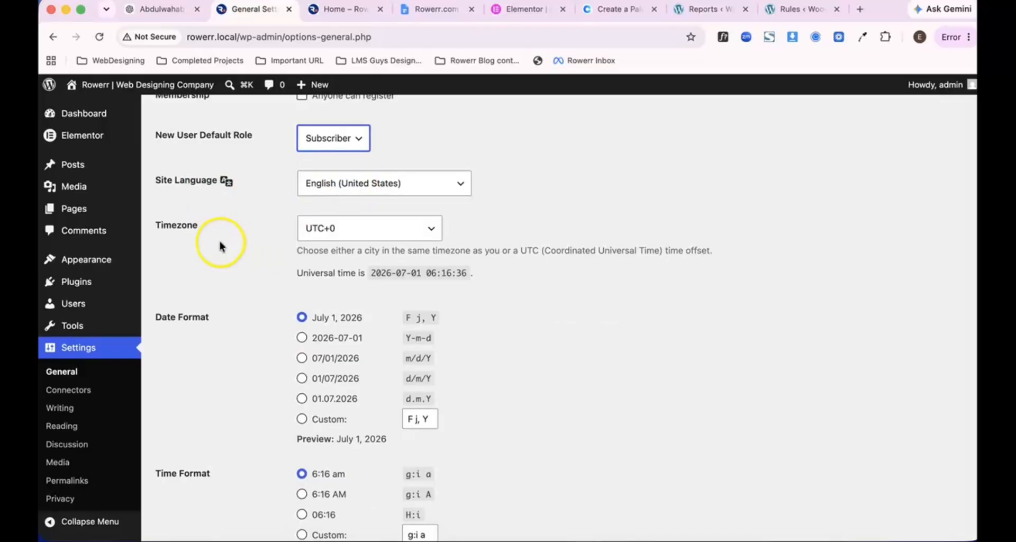
- Set the site's timezone to UTC+5
{"action": "left_click", "coordinate": [337, 228]}
{"action": "scroll", "coordinate": [338, 226], "scroll_direction": "down", "scroll_amount": 5}
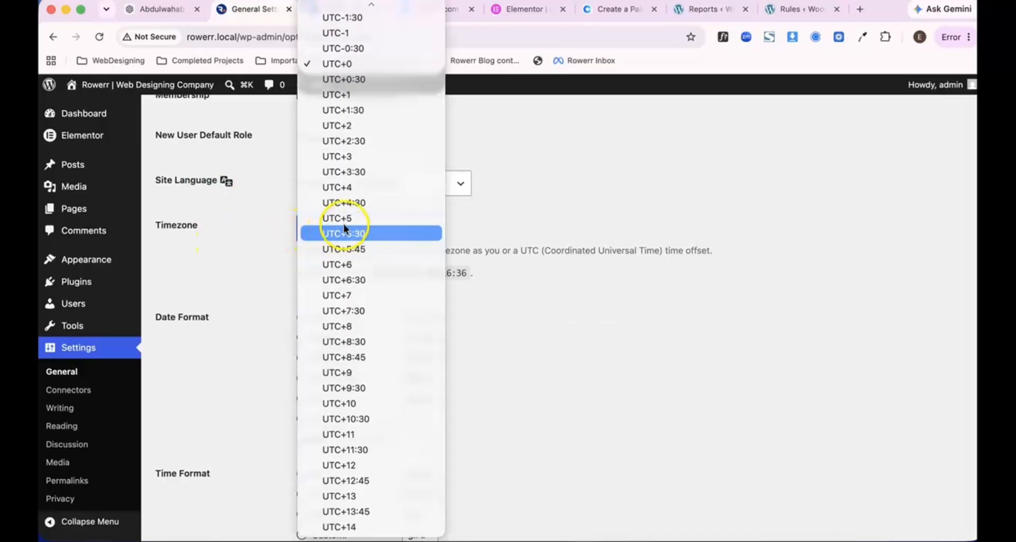
{"action": "left_click", "coordinate": [341, 218]}
- Set the time format to g:i A with uppercase AM/PM and save the general settings
{"action": "scroll", "coordinate": [256, 272], "scroll_direction": "down", "scroll_amount": 4}
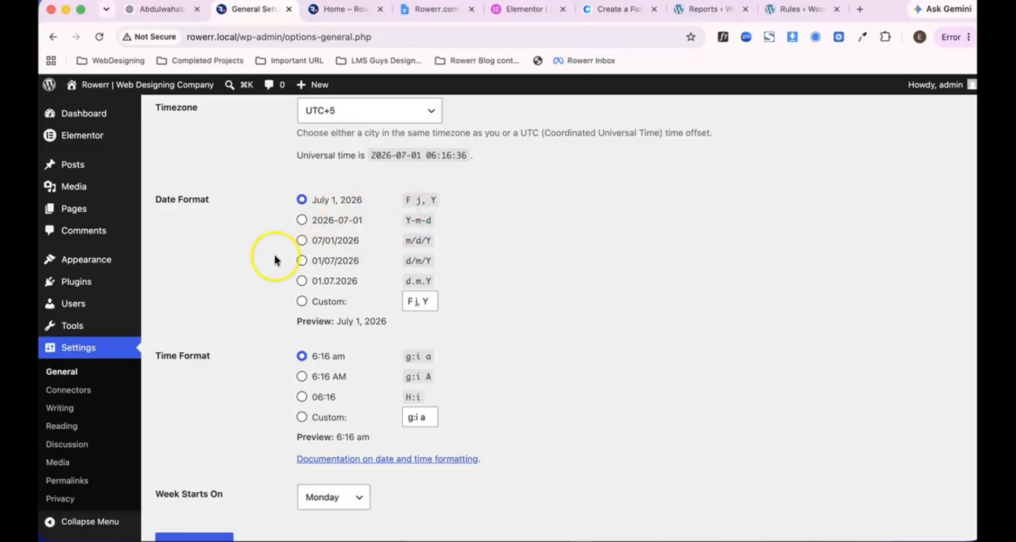
{"action": "scroll", "coordinate": [264, 276], "scroll_direction": "down", "scroll_amount": 3}
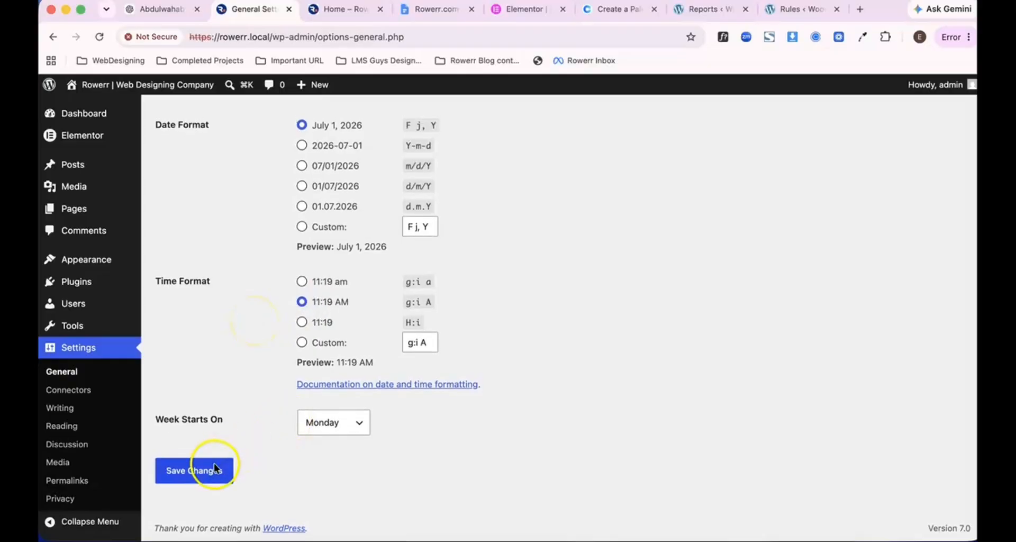
{"action": "scroll", "coordinate": [284, 377], "scroll_direction": "up", "scroll_amount": 10}
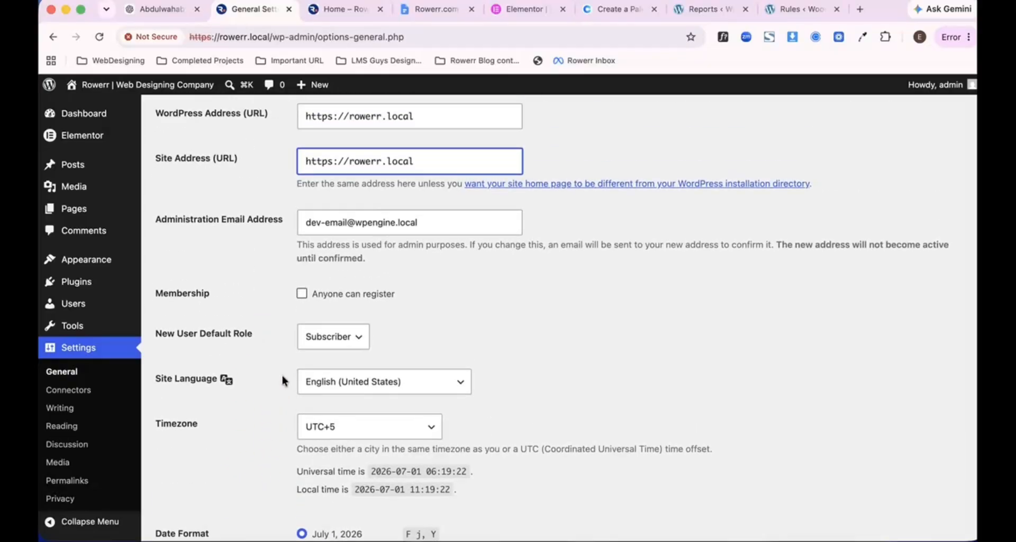
{"action": "scroll", "coordinate": [284, 379], "scroll_direction": "up", "scroll_amount": 2}
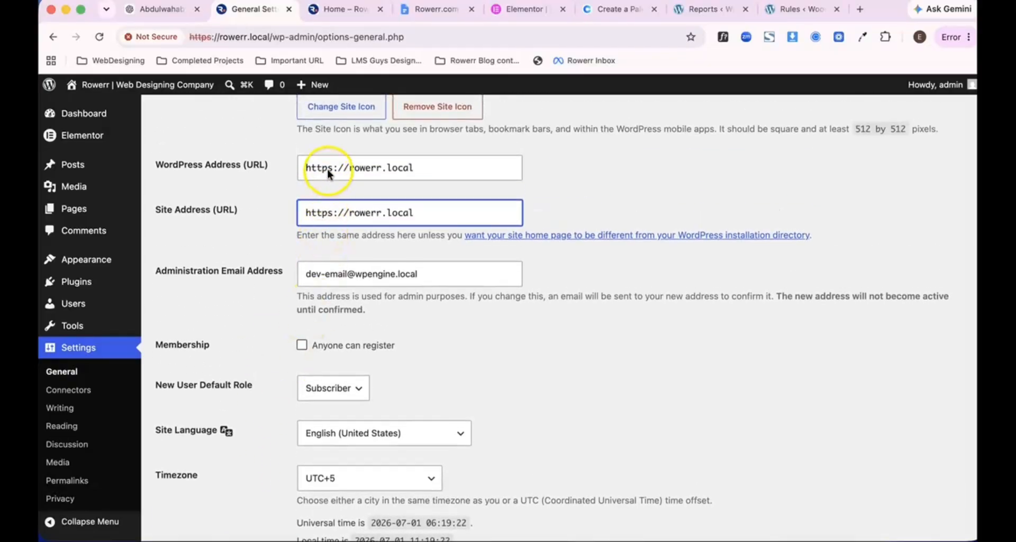
{"action": "scroll", "coordinate": [324, 256], "scroll_direction": "down", "scroll_amount": 10}
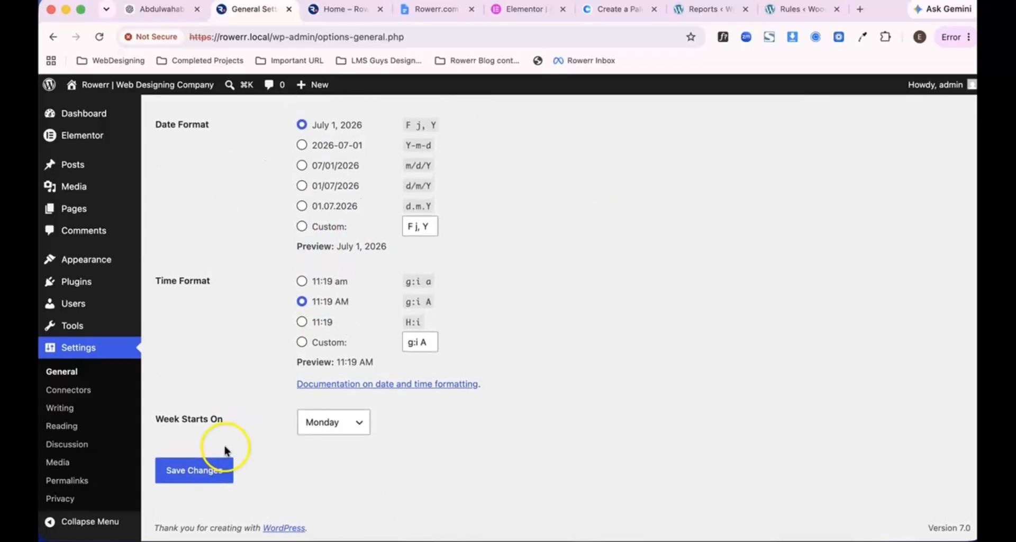
{"action": "left_click", "coordinate": [204, 472]}
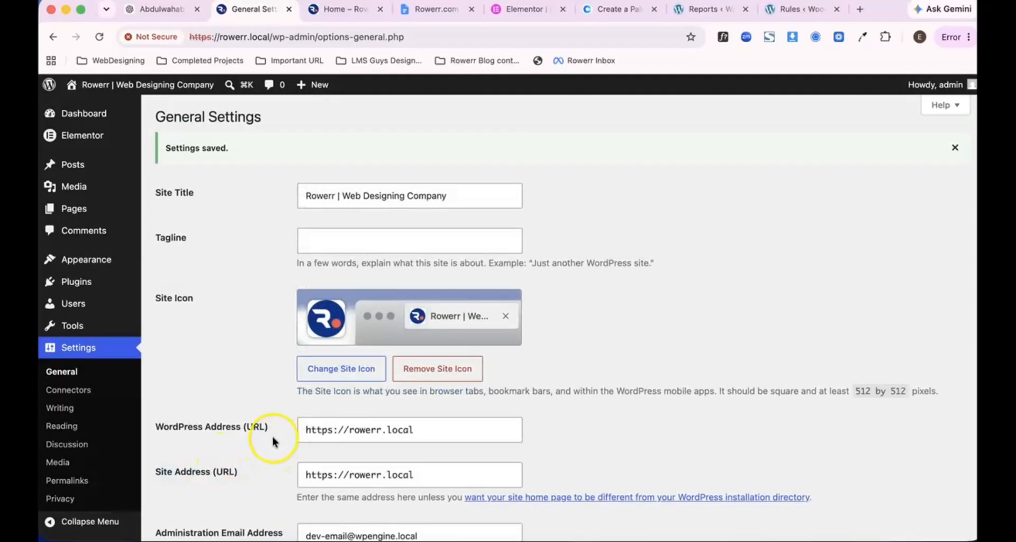
- Open the permalink settings and choose the Post name structure
{"action": "scroll", "coordinate": [270, 439], "scroll_direction": "down", "scroll_amount": 12}
{"action": "scroll", "coordinate": [272, 424], "scroll_direction": "down", "scroll_amount": 4}
{"action": "scroll", "coordinate": [281, 344], "scroll_direction": "up", "scroll_amount": 15}
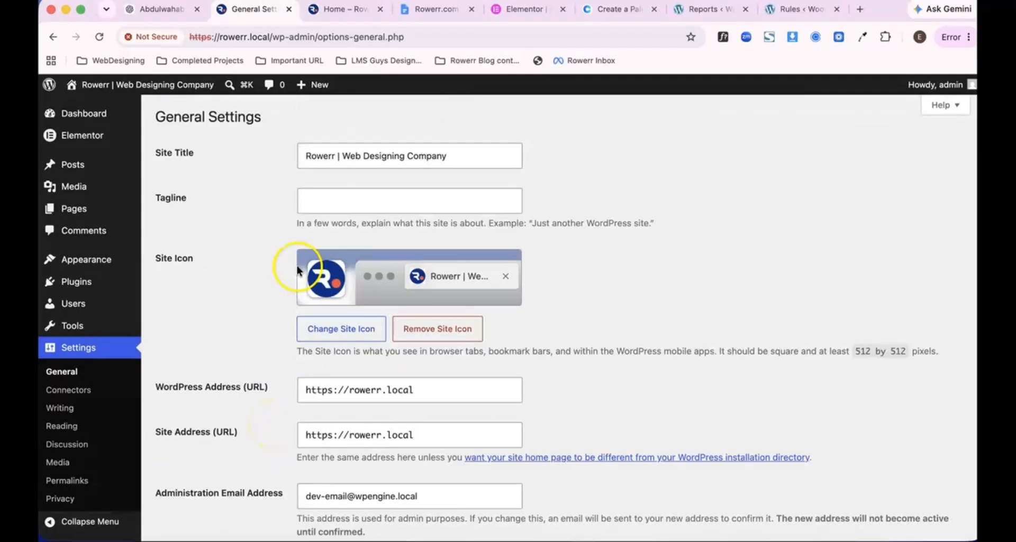
{"action": "scroll", "coordinate": [70, 466], "scroll_direction": "down", "scroll_amount": 2}
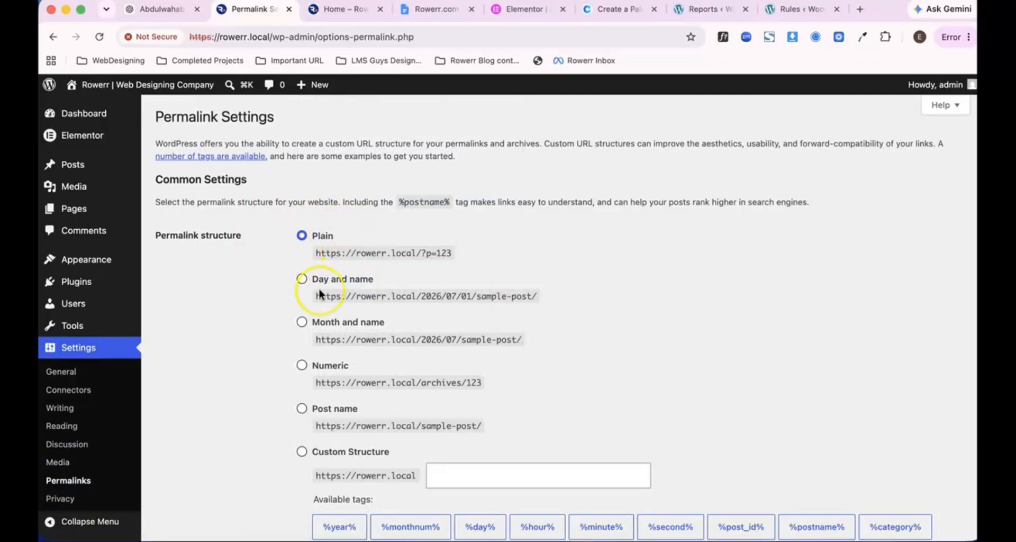
{"action": "scroll", "coordinate": [319, 288], "scroll_direction": "down", "scroll_amount": 5}
{"action": "scroll", "coordinate": [319, 292], "scroll_direction": "down", "scroll_amount": 1}
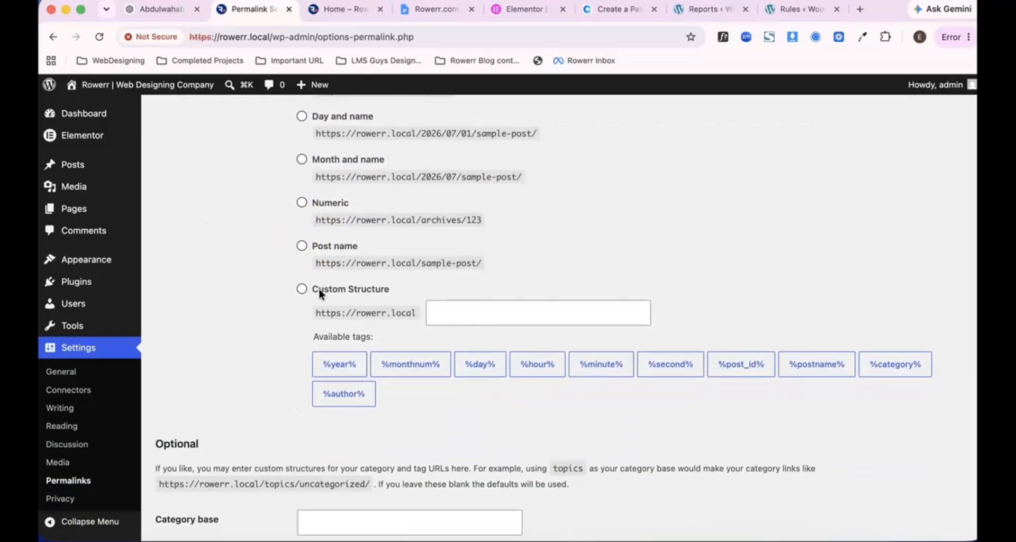
{"action": "left_click", "coordinate": [301, 246]}
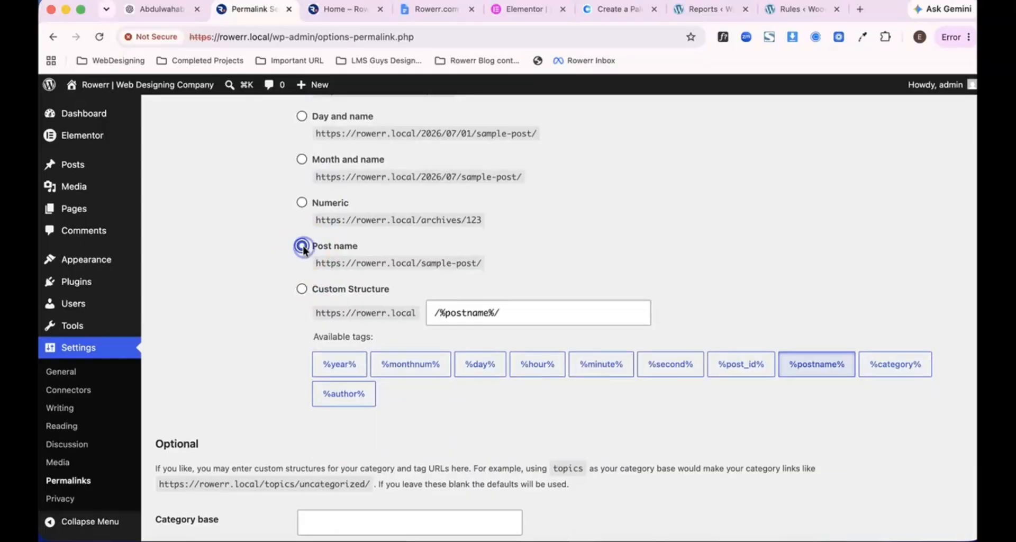
- Compare the example URLs of the Plain and Post name permalink structures
{"action": "scroll", "coordinate": [437, 254], "scroll_direction": "up", "scroll_amount": 6}
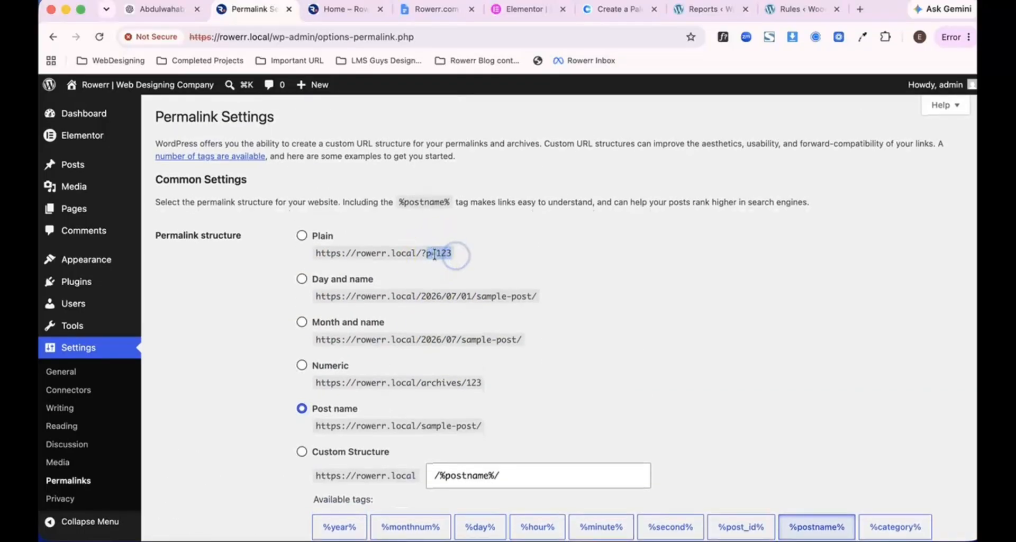
{"action": "scroll", "coordinate": [434, 255], "scroll_direction": "down", "scroll_amount": 8}
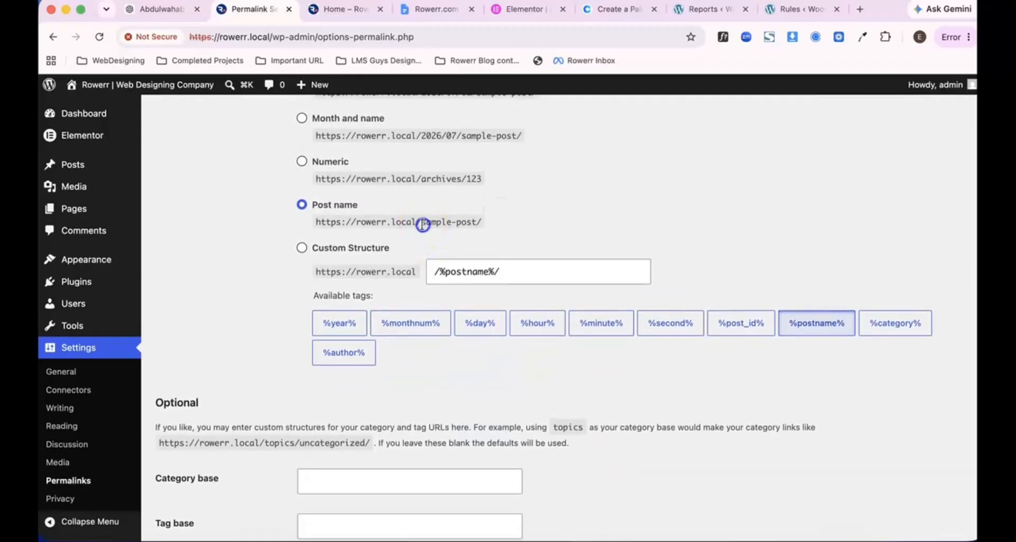
{"action": "mouse_move", "coordinate": [448, 222]}
{"action": "left_mouse_down"}
{"action": "mouse_move", "coordinate": [465, 221]}
{"action": "mouse_move", "coordinate": [431, 221]}
{"action": "left_mouse_up"}
{"action": "left_click_drag", "start_coordinate": [357, 223], "coordinate": [398, 222]}
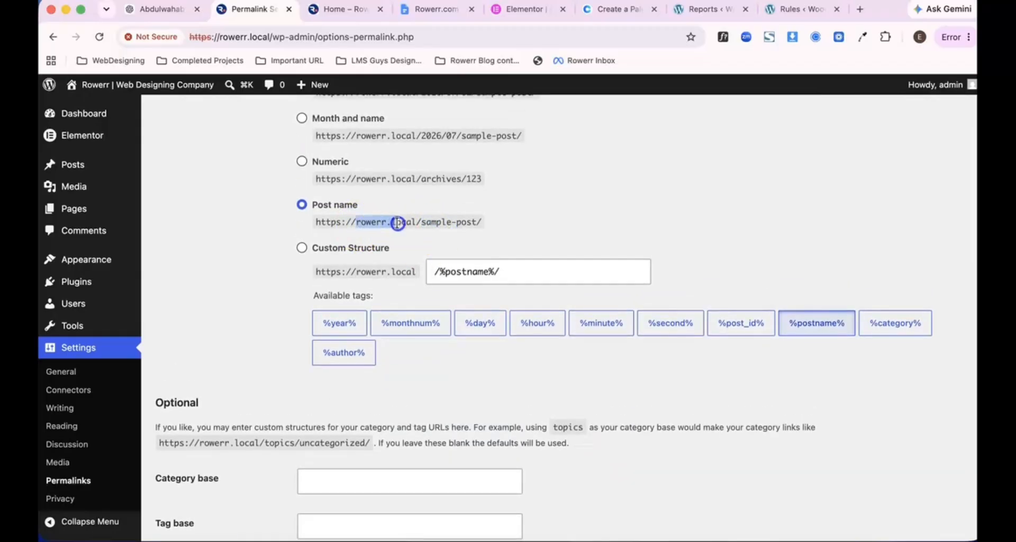
{"action": "left_click", "coordinate": [429, 222]}
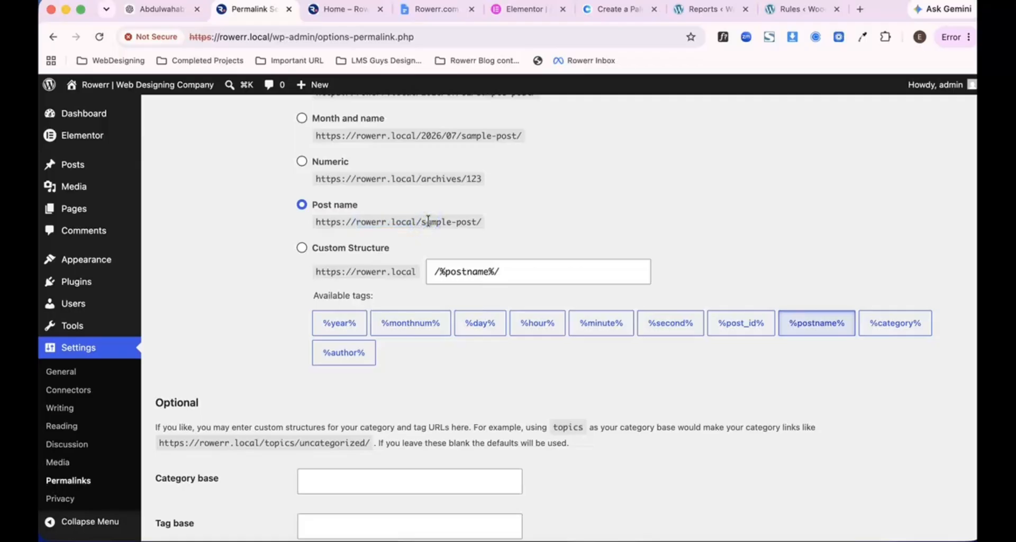
{"action": "right_click", "coordinate": [426, 223]}
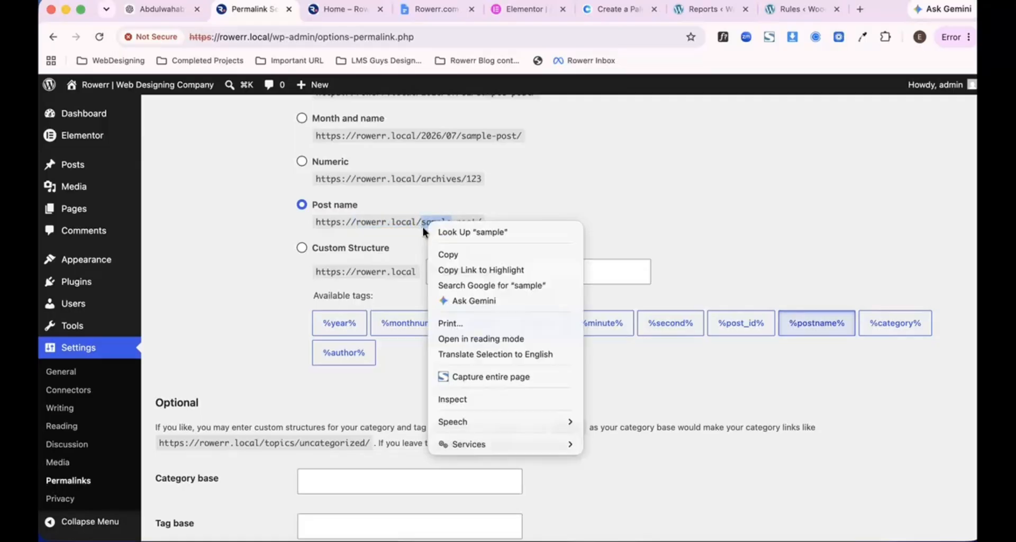
{"action": "left_click", "coordinate": [405, 229]}
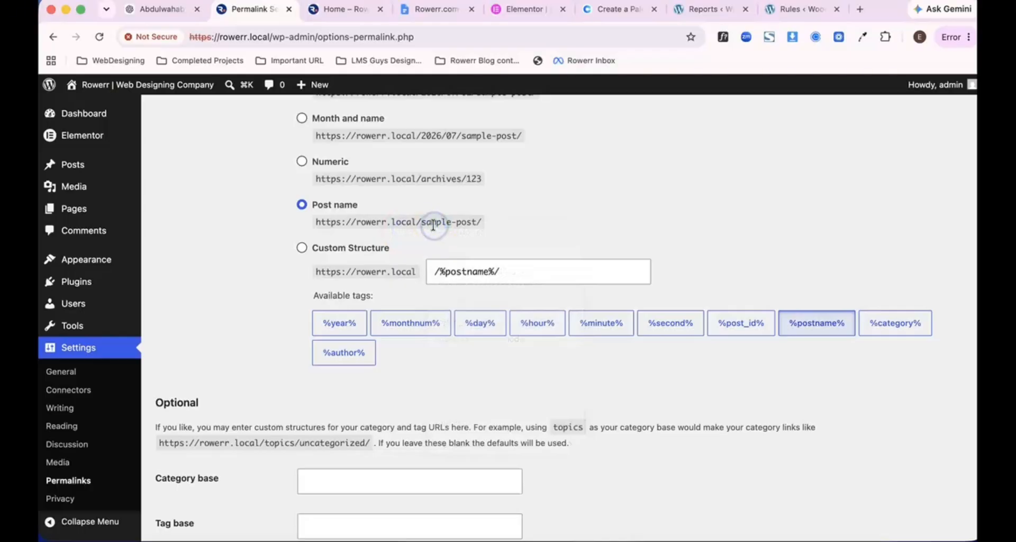
- Save the changed permalink settings
{"action": "scroll", "coordinate": [433, 225], "scroll_direction": "down", "scroll_amount": 3}
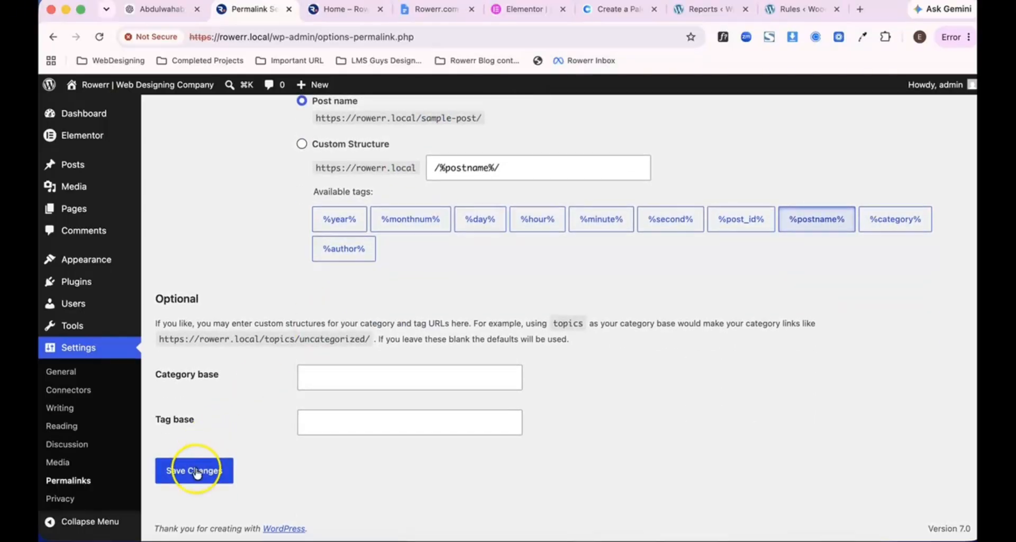
{"action": "left_click", "coordinate": [196, 472]}
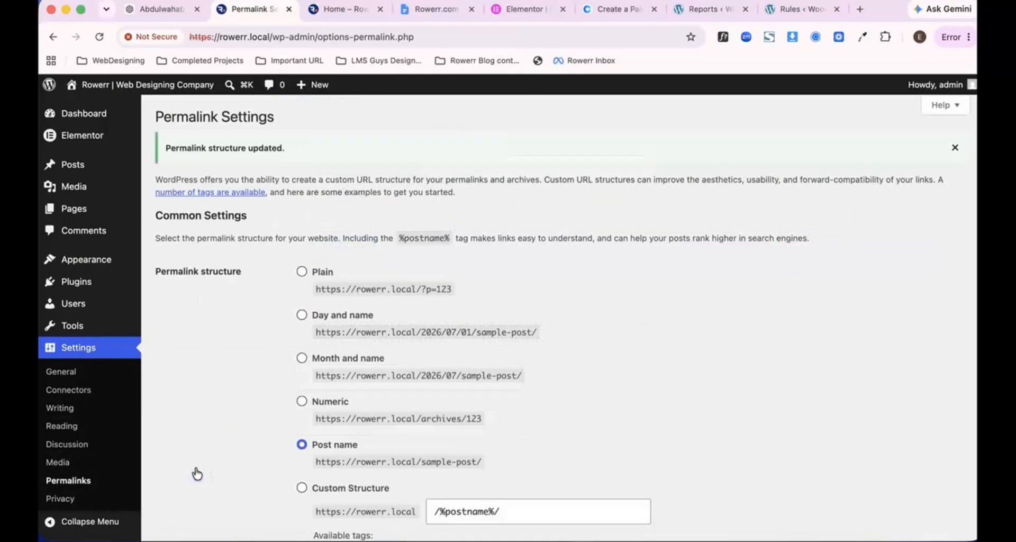
{"action": "scroll", "coordinate": [197, 473], "scroll_direction": "down", "scroll_amount": 1}
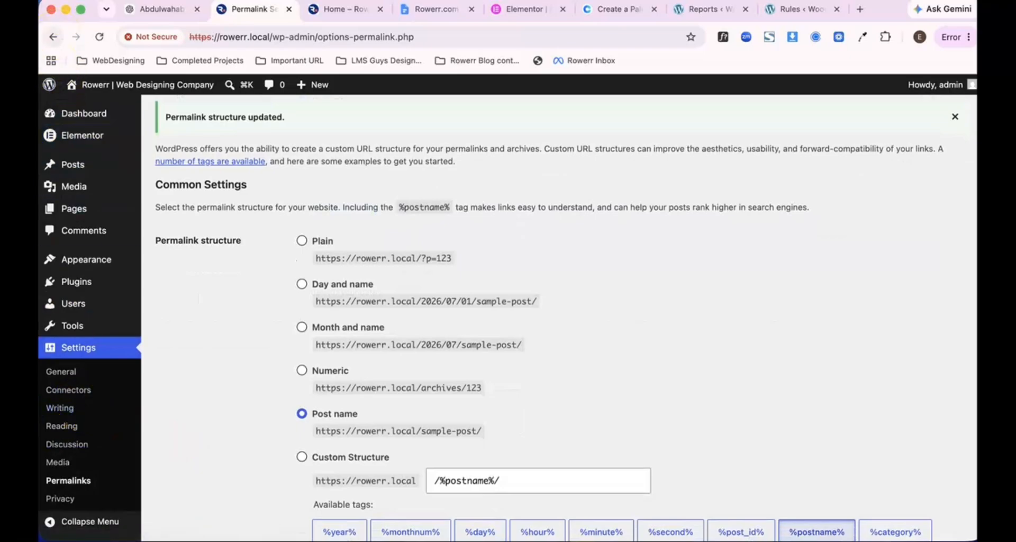
{"action": "scroll", "coordinate": [279, 408], "scroll_direction": "up", "scroll_amount": 1}
- Open the WordPress dashboard home and look through its boxes
{"action": "left_click", "coordinate": [82, 113]}
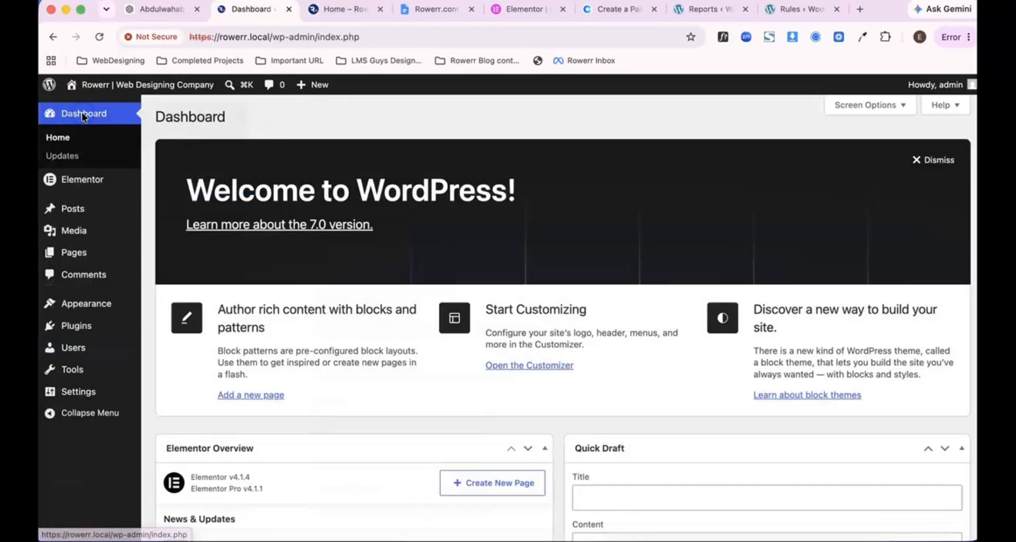
{"action": "scroll", "coordinate": [281, 308], "scroll_direction": "down", "scroll_amount": 10}
{"action": "scroll", "coordinate": [281, 309], "scroll_direction": "up", "scroll_amount": 7}
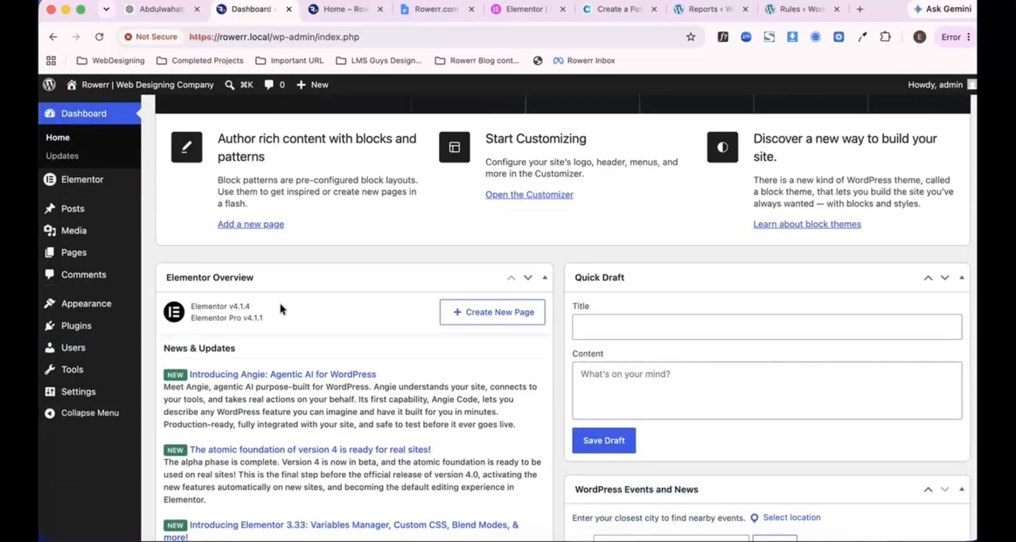
{"action": "scroll", "coordinate": [279, 301], "scroll_direction": "up", "scroll_amount": 5}
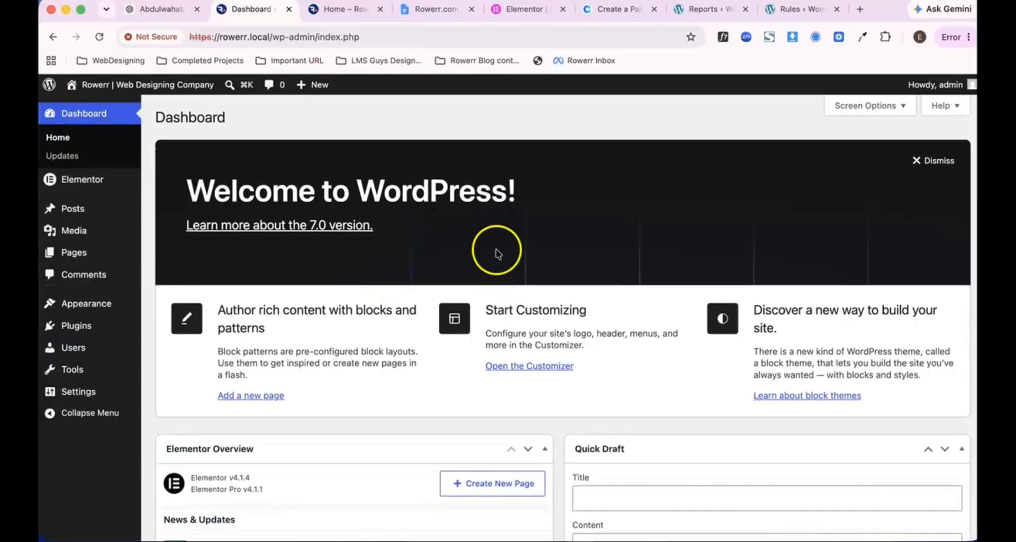
- Hide the Welcome, WordPress Events and News, Quick Draft, Activity, At a Glance, Site Health Status and Elementor Overview boxes on the dashboard
{"action": "left_click", "coordinate": [855, 111]}
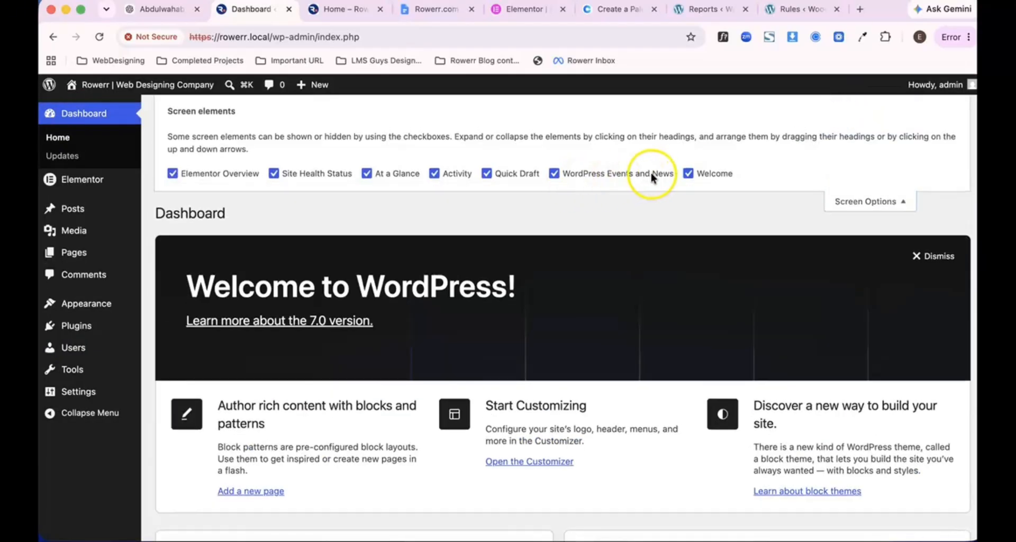
{"action": "left_click", "coordinate": [688, 174]}
{"action": "left_click", "coordinate": [554, 174]}
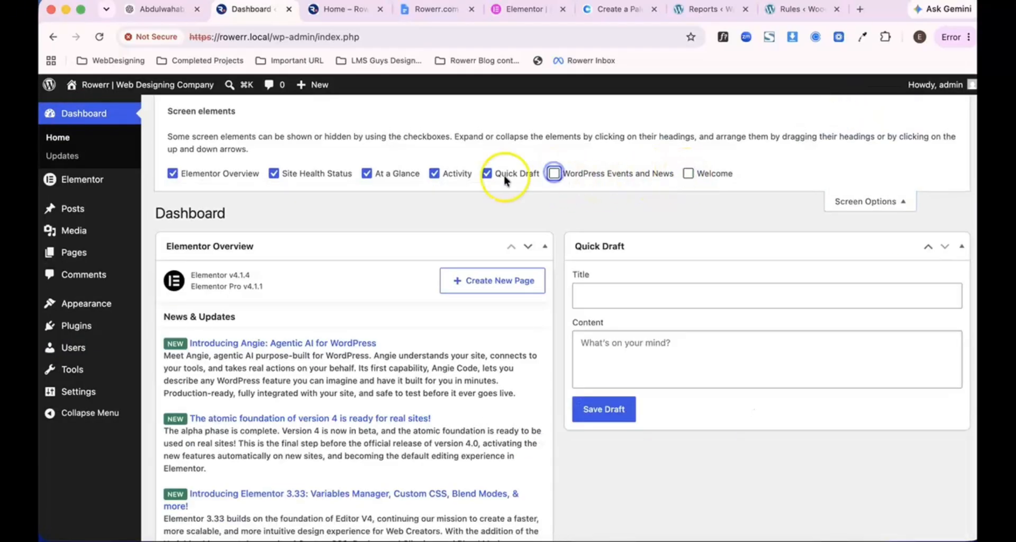
{"action": "left_click", "coordinate": [487, 174]}
{"action": "left_click", "coordinate": [436, 175]}
{"action": "left_click", "coordinate": [366, 174]}
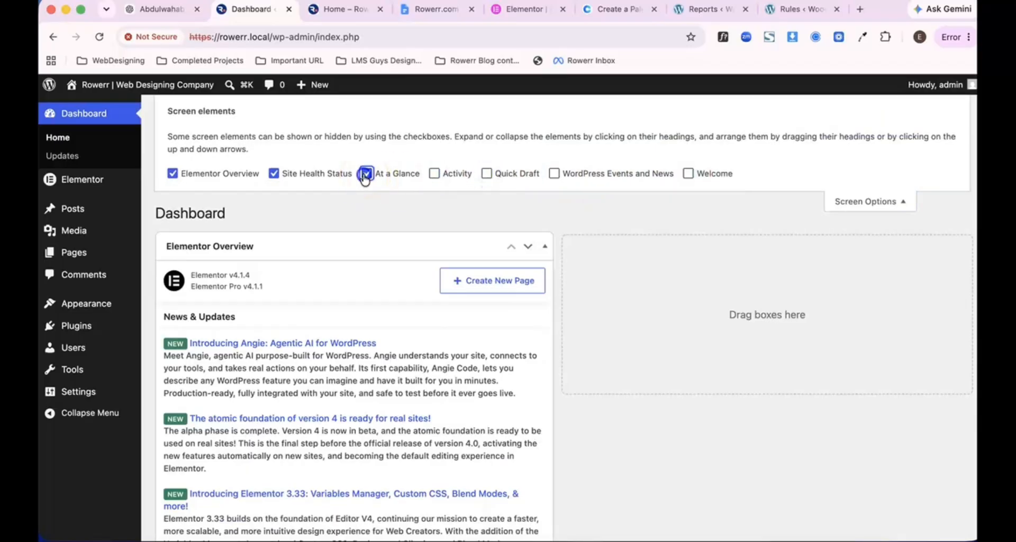
{"action": "left_click", "coordinate": [274, 174]}
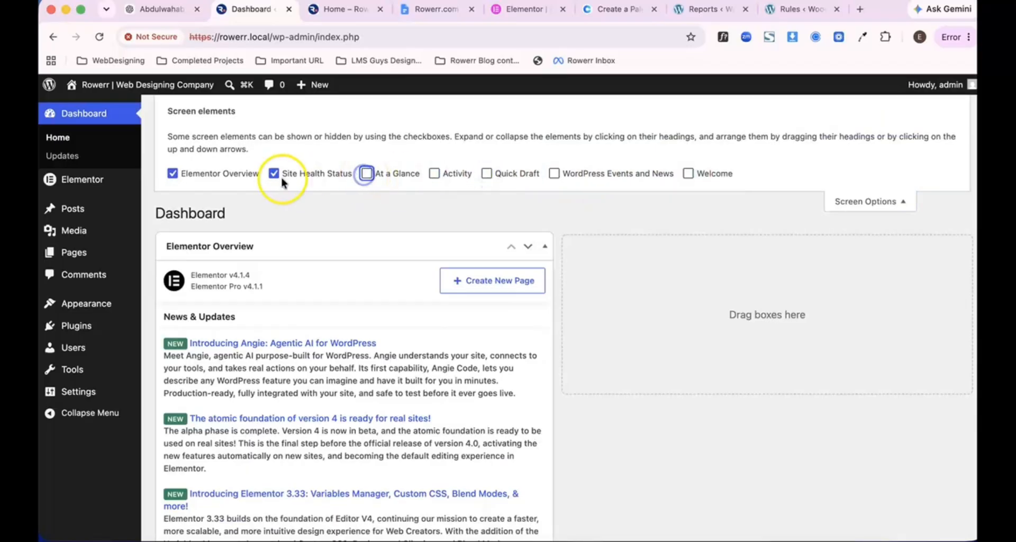
{"action": "left_click", "coordinate": [173, 174]}
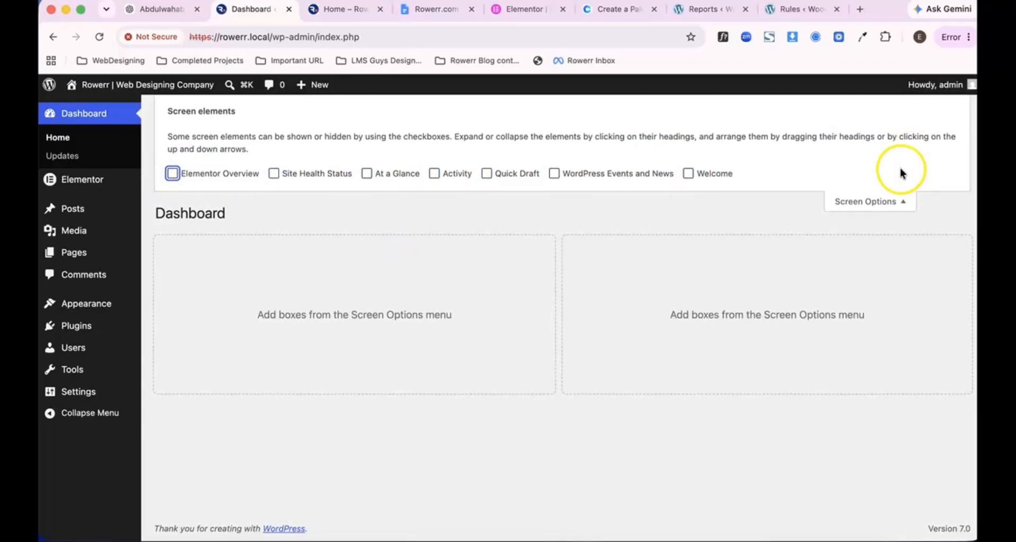
{"action": "left_click", "coordinate": [877, 202]}
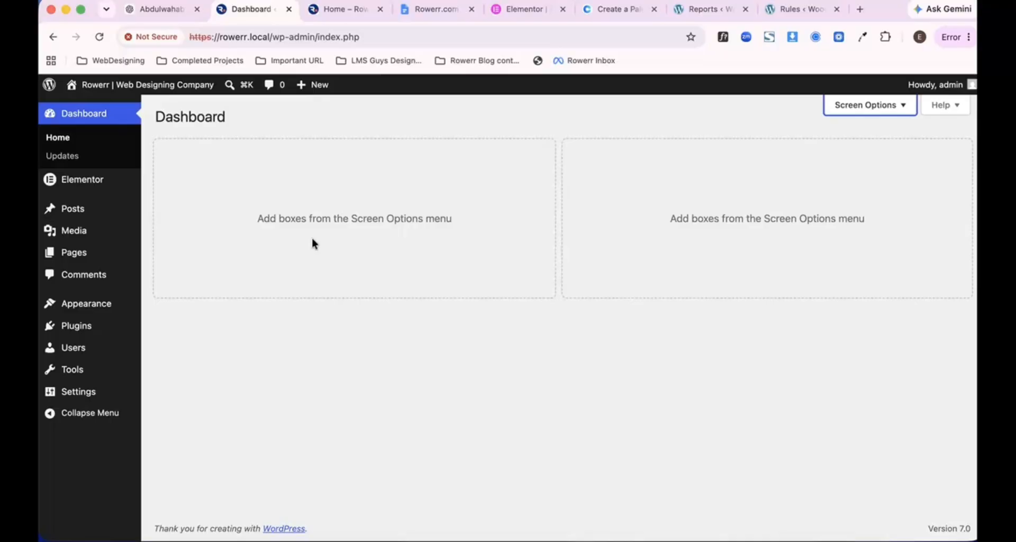
- Switch to Coolors and compare the prepared palette starting with 023088 with the second palette page and its web address
{"action": "left_click", "coordinate": [604, 10]}
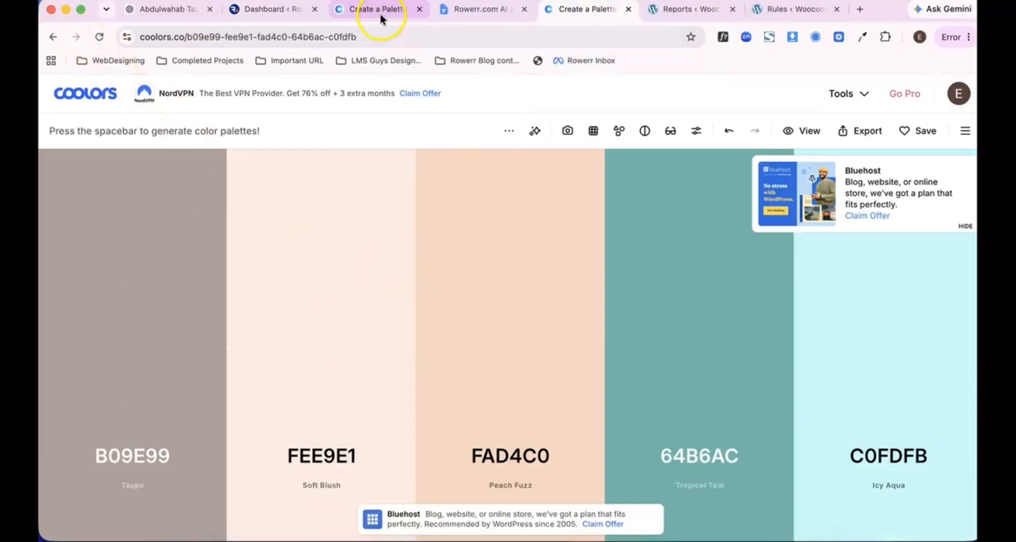
{"action": "left_click", "coordinate": [380, 14]}
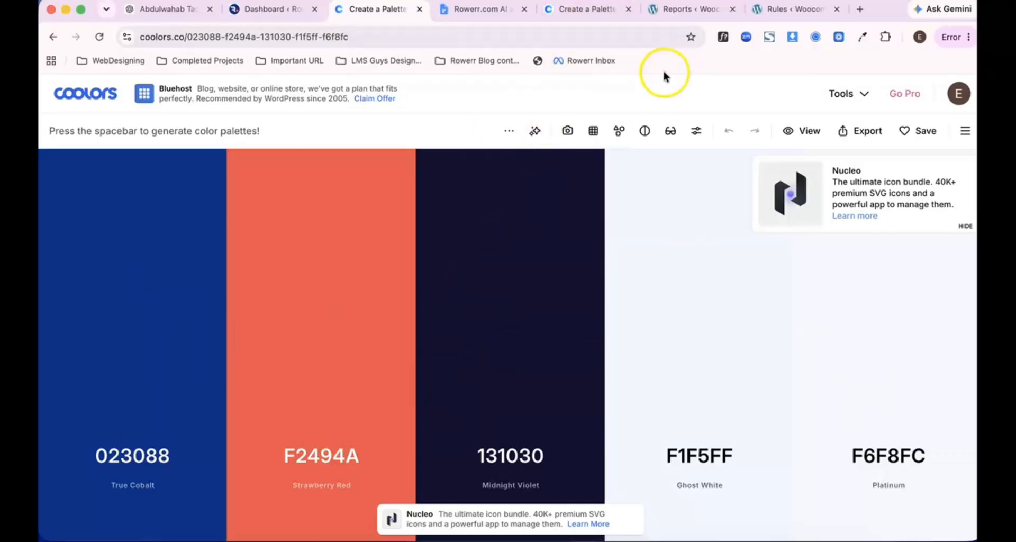
{"action": "left_click", "coordinate": [582, 7]}
{"action": "left_click", "coordinate": [139, 38]}
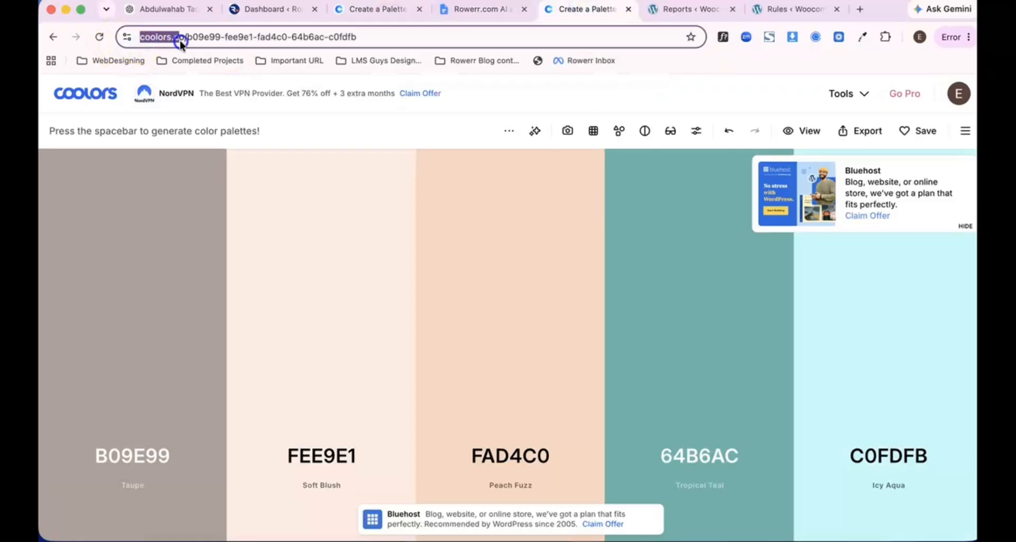
{"action": "left_click_drag", "start_coordinate": [180, 42], "coordinate": [181, 41]}
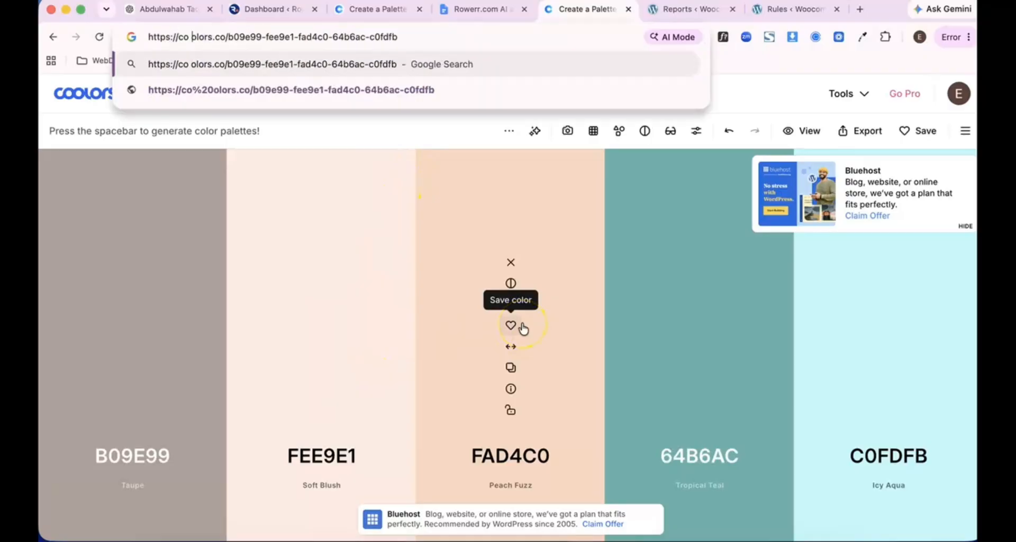
- Generate several new random palettes on the second Coolors page, stopping at the one that starts with Ink Black 011627
{"action": "left_click", "coordinate": [465, 138]}
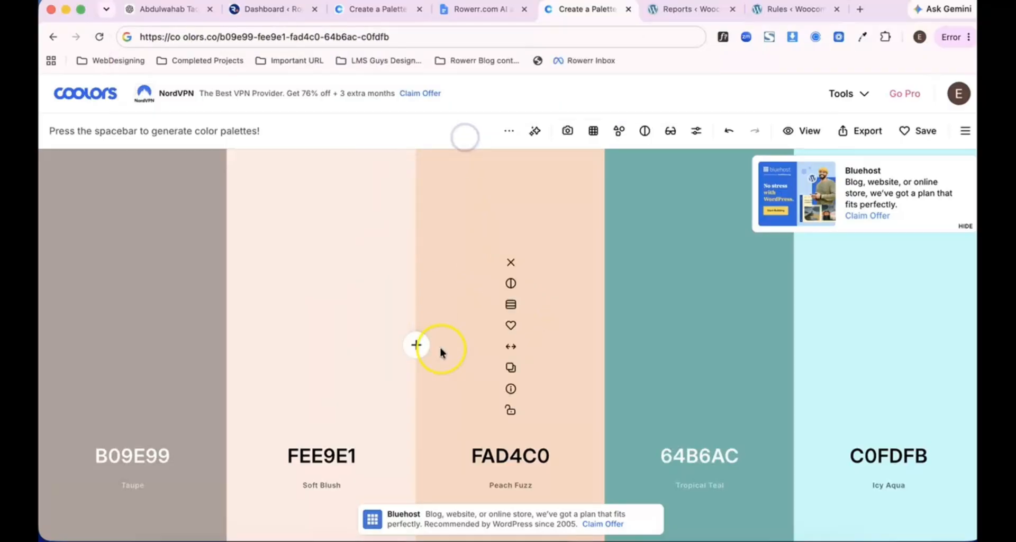
{"action": "key", "text": "space"}
{"action": "key", "text": "space"}
{"action": "key", "text": "space"}
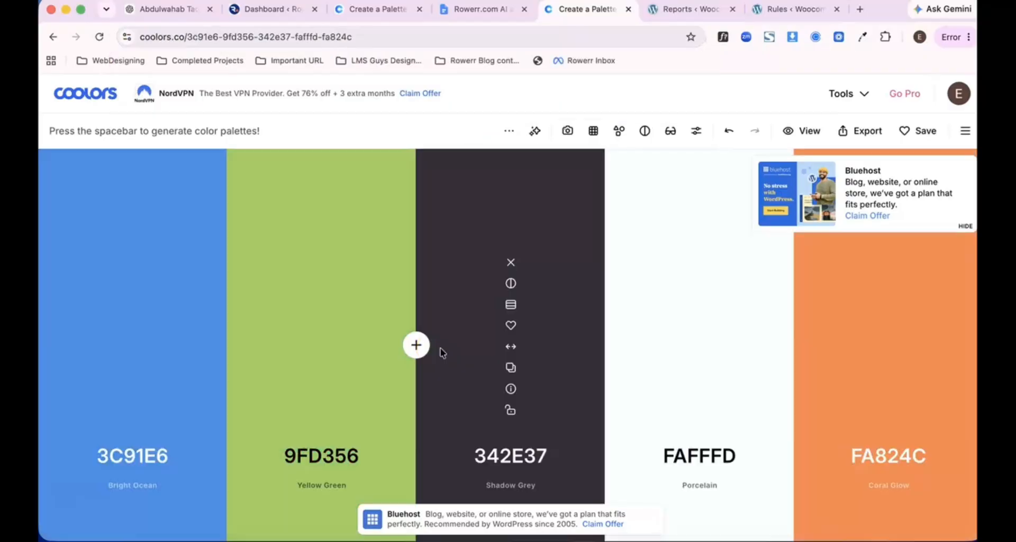
{"action": "key", "text": "space"}
{"action": "key", "text": "space"}
{"action": "key", "text": "space"}
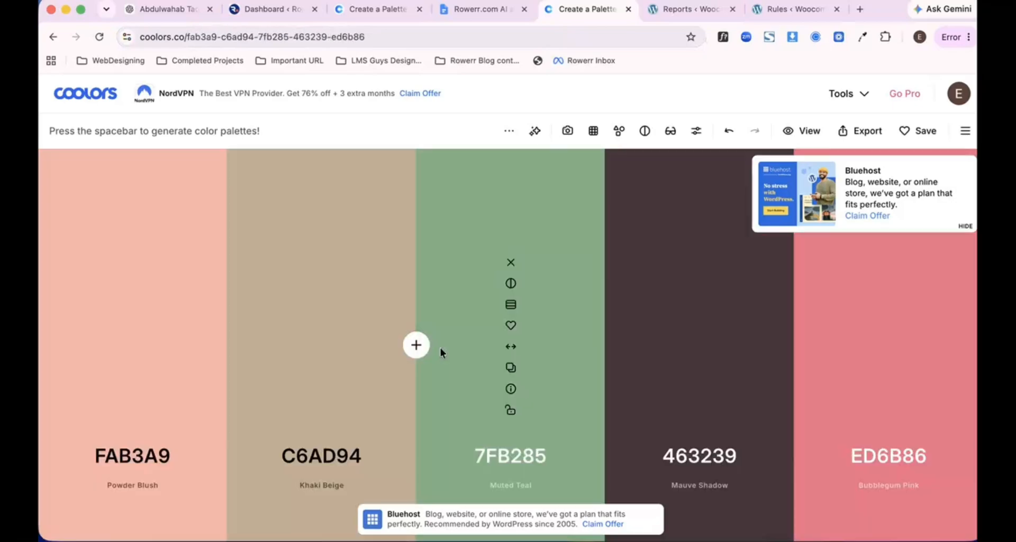
{"action": "key", "text": "space"}
{"action": "key", "text": "space"}
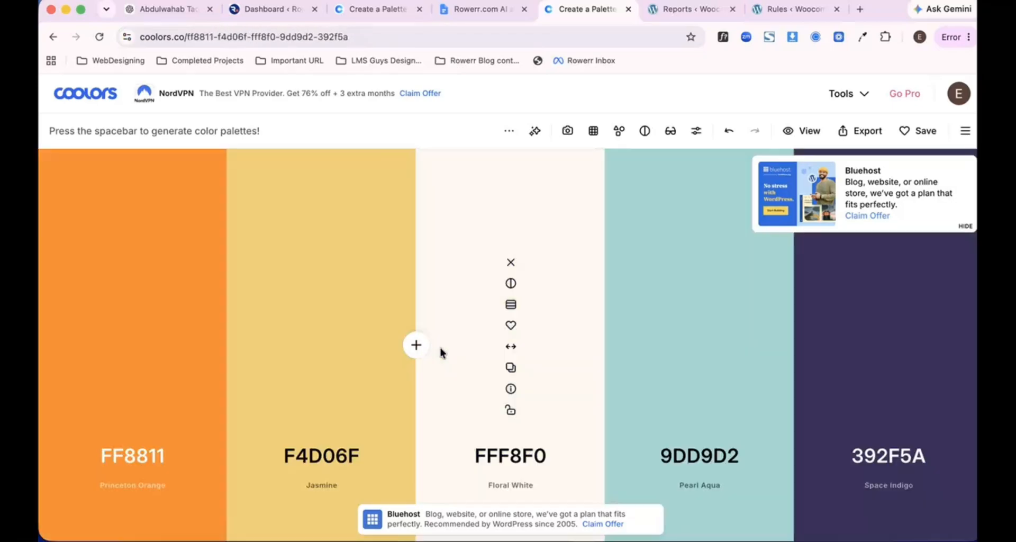
{"action": "key", "text": "space"}
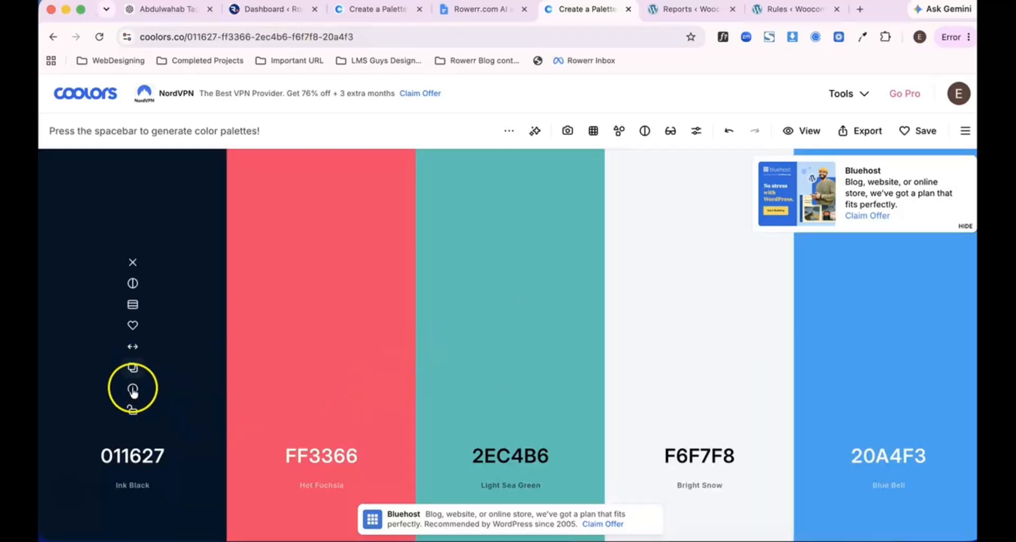
- Lock Ink Black 011627, regenerate the other colors twice, and lock Pink Orchid E0BAD7
{"action": "left_click", "coordinate": [133, 412]}
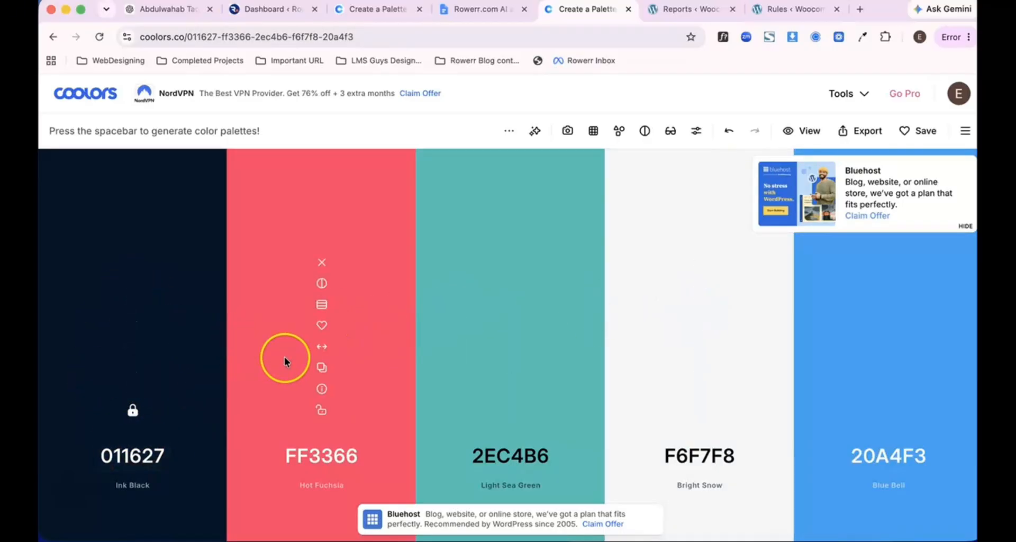
{"action": "key", "text": "space"}
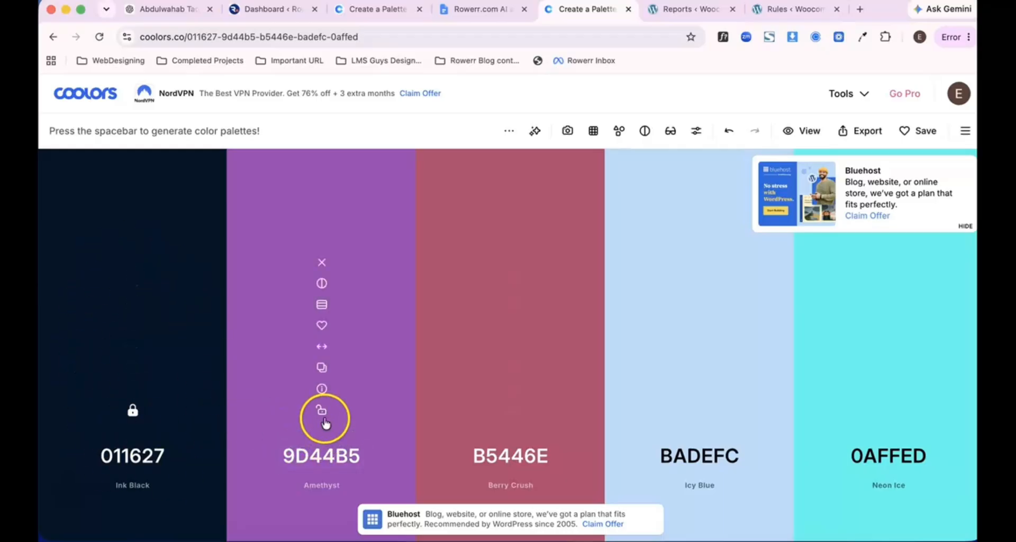
{"action": "key", "text": "space"}
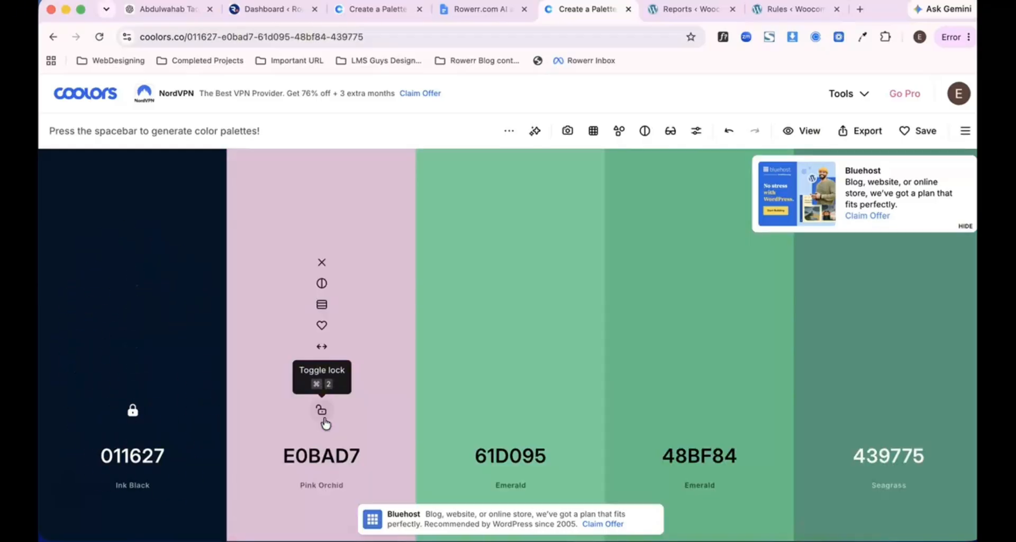
{"action": "left_click", "coordinate": [323, 418]}
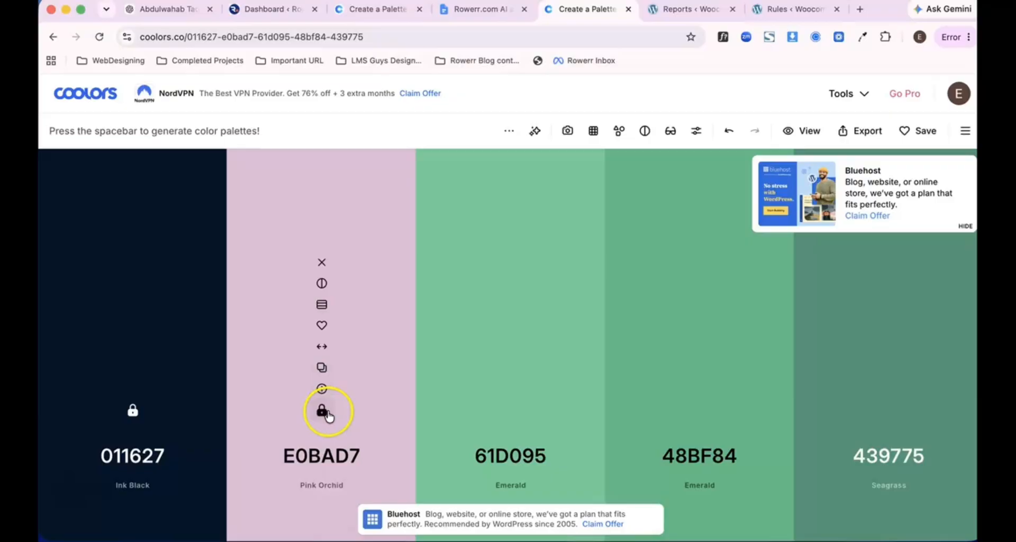
- Regenerate the unlocked colors, lock Steel Blue 4381C1 and move it between Ink Black and Pink Orchid
{"action": "key", "text": "space"}
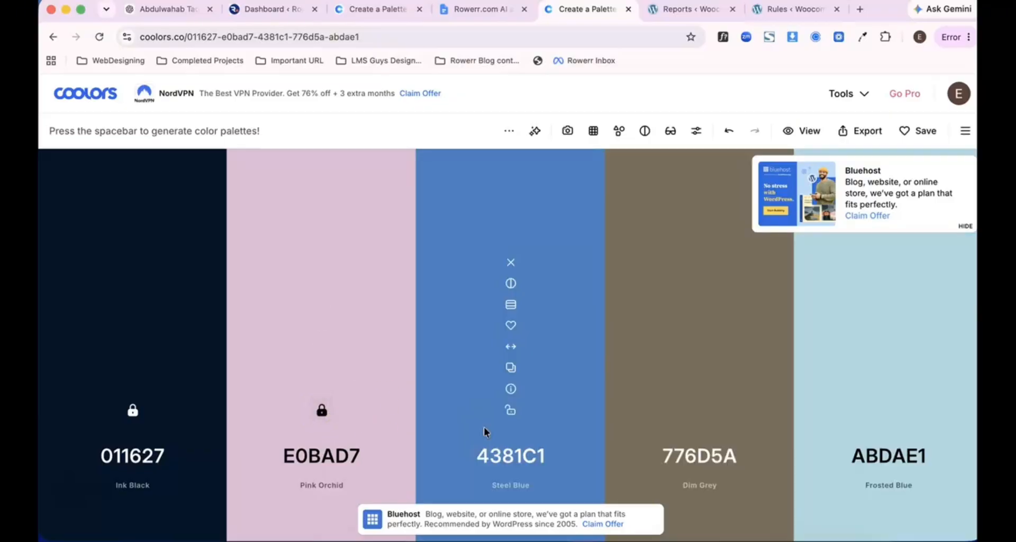
{"action": "left_click", "coordinate": [510, 411]}
{"action": "left_click_drag", "start_coordinate": [508, 343], "coordinate": [335, 361]}
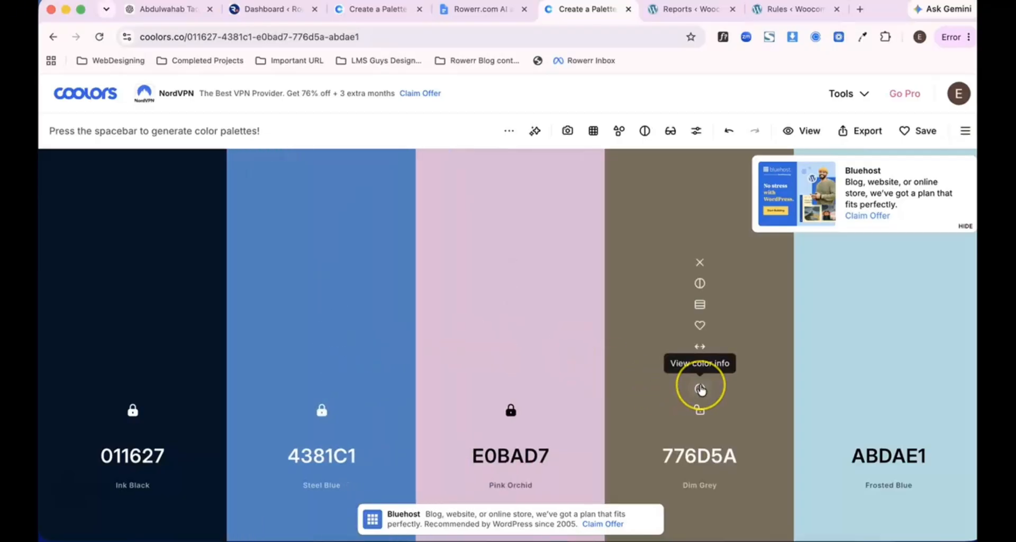
- Regenerate the last two colors several times and lock Muted Teal 99C1B9 and Ocean Mist 49BEAA
{"action": "key", "text": "space"}
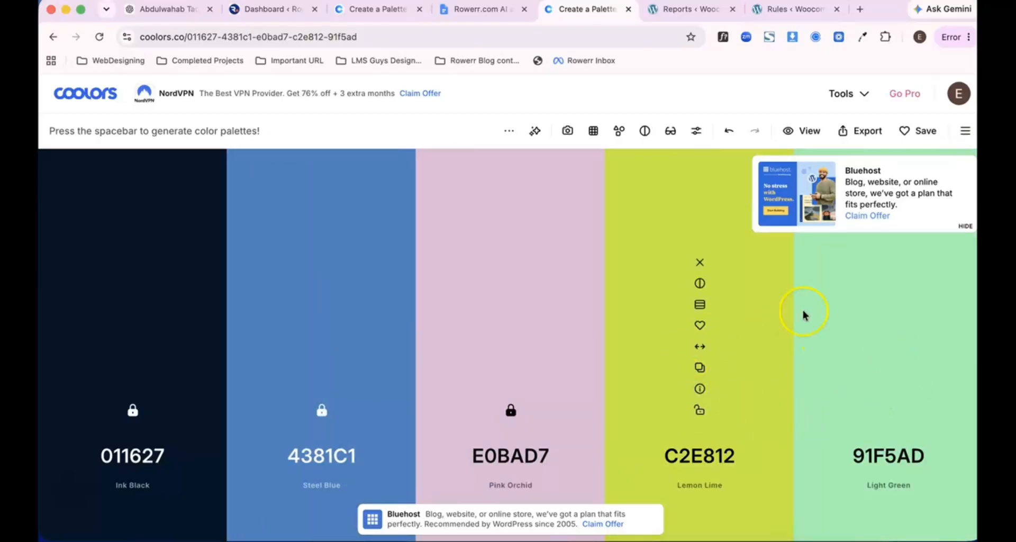
{"action": "key", "text": "space"}
{"action": "key", "text": "space"}
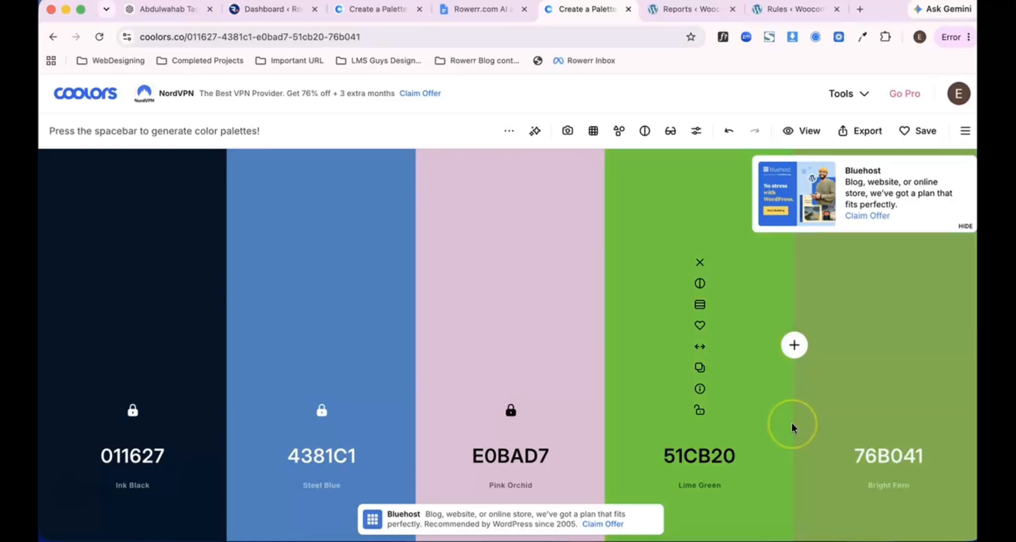
{"action": "left_click", "coordinate": [700, 410]}
{"action": "key", "text": "space"}
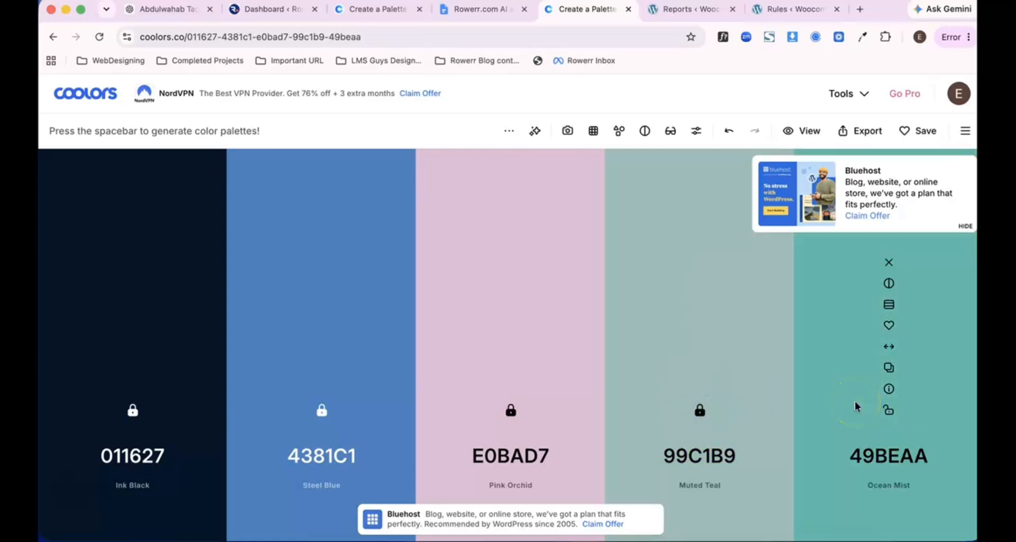
{"action": "left_click", "coordinate": [888, 410]}
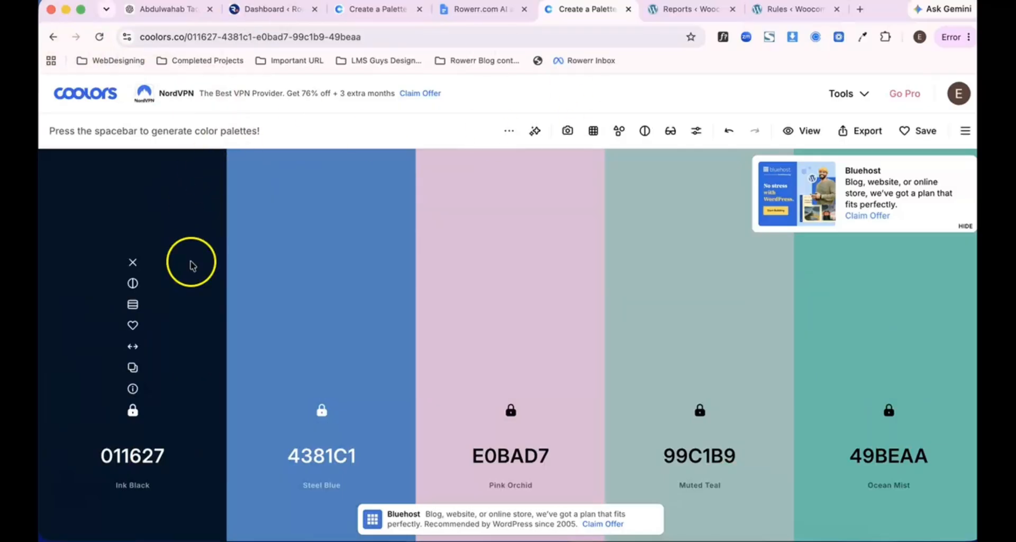
- Return from the prepared Coolors palette to the WordPress dashboard and open the Colors settings of the theme customizer
{"action": "left_click", "coordinate": [396, 9]}
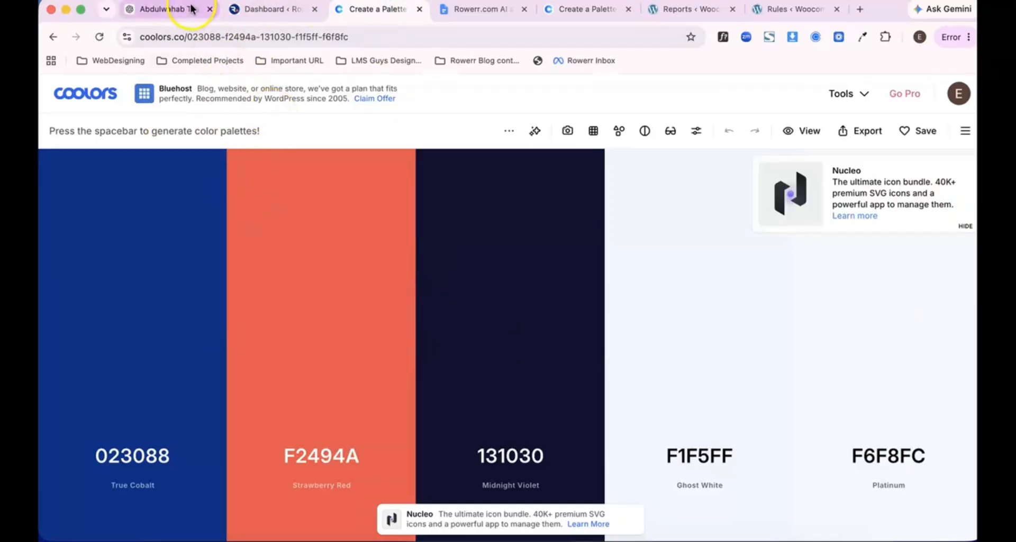
{"action": "left_click", "coordinate": [286, 10]}
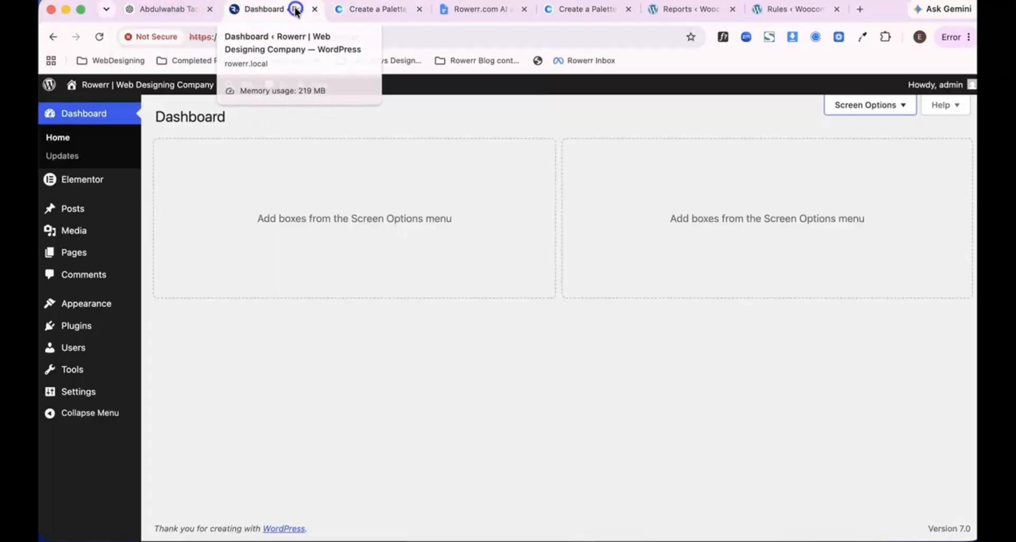
{"action": "mouse_move", "coordinate": [123, 232]}
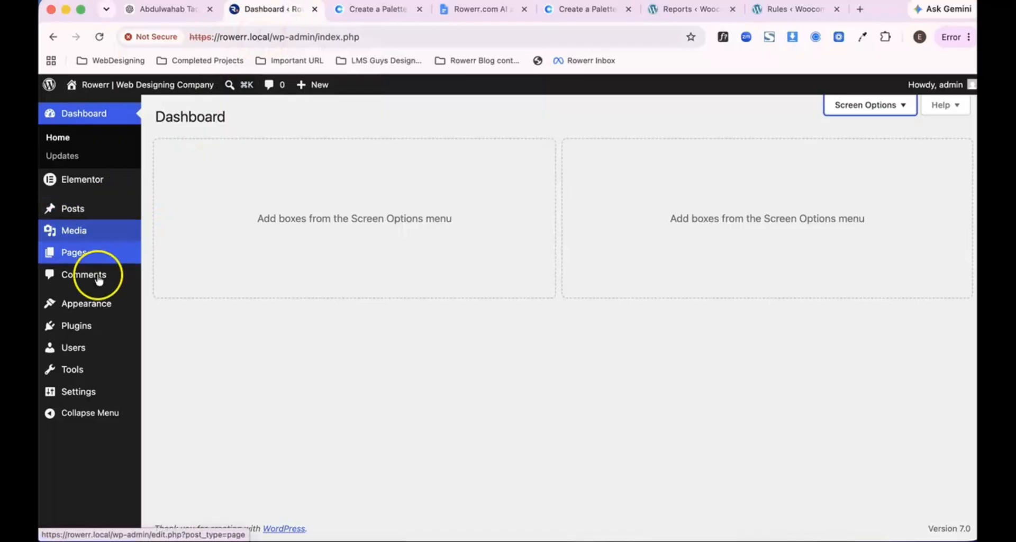
{"action": "mouse_move", "coordinate": [94, 313]}
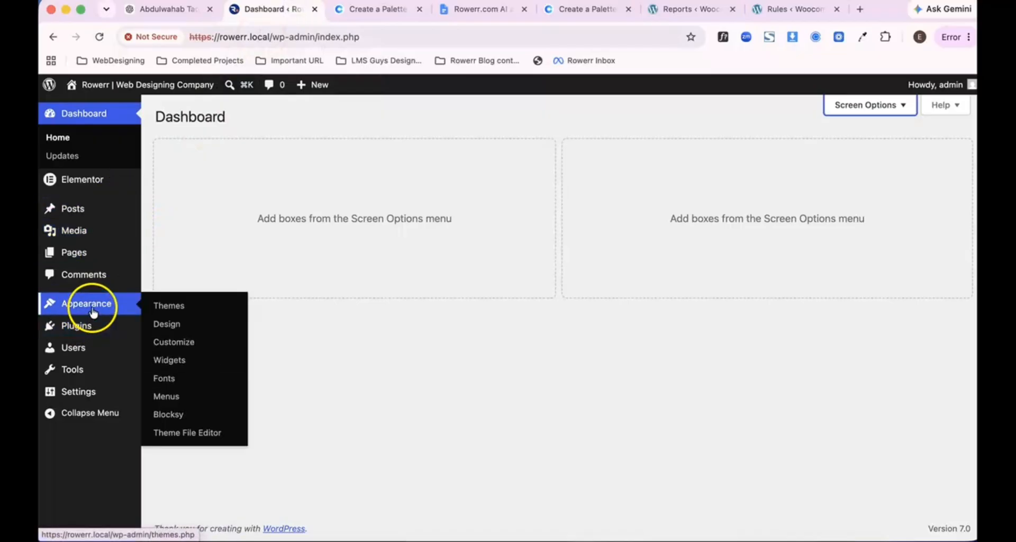
{"action": "left_click", "coordinate": [164, 344]}
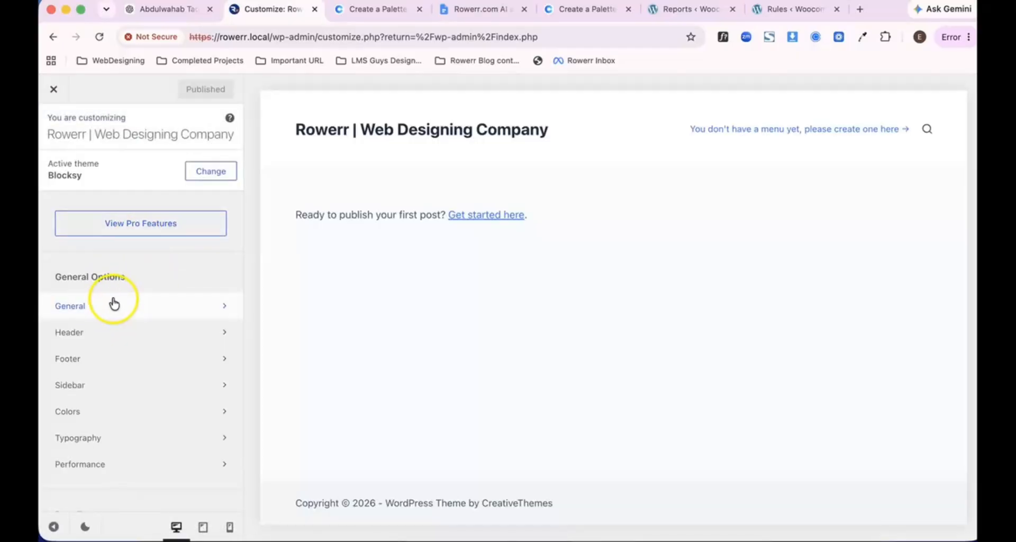
{"action": "left_click", "coordinate": [85, 412]}
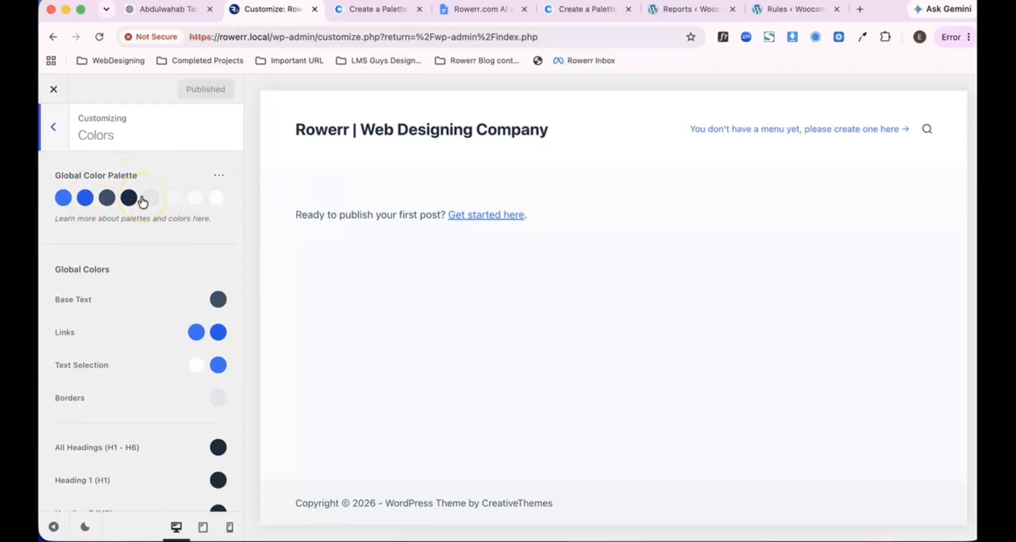
- Try the preset color palettes Palette #2 and Palette #6 as global colors and return to Palette #1
{"action": "left_click", "coordinate": [219, 176]}
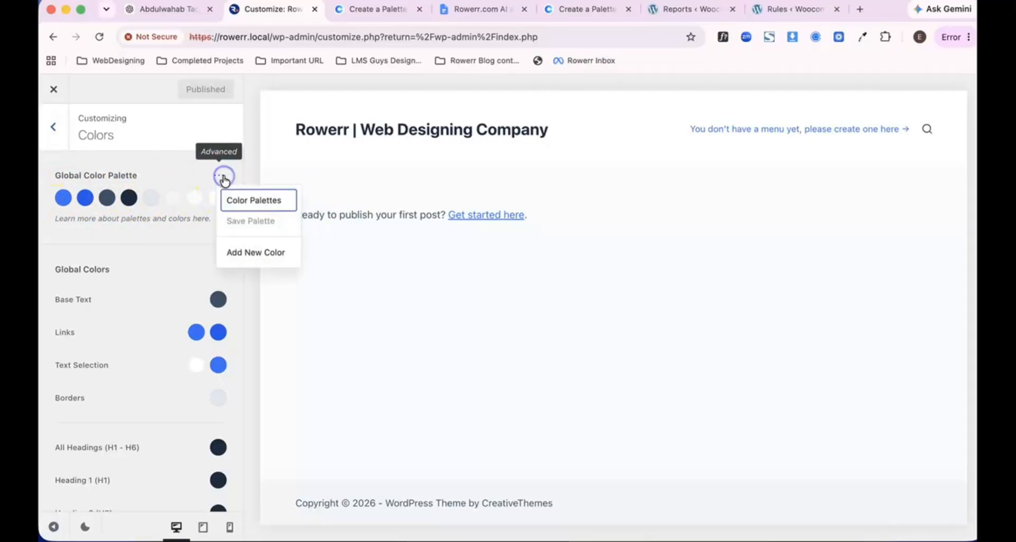
{"action": "left_click", "coordinate": [256, 201]}
{"action": "left_click", "coordinate": [559, 216]}
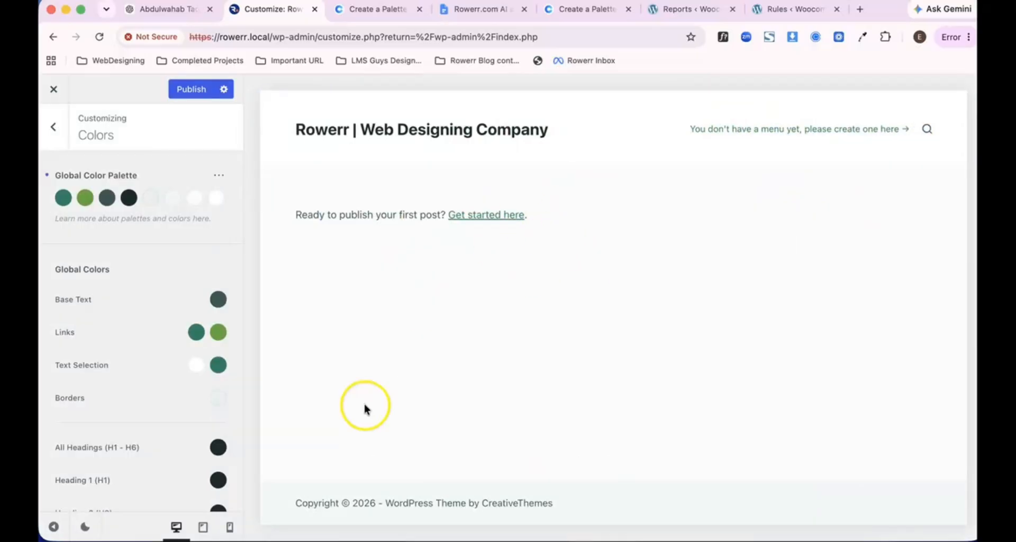
{"action": "left_click", "coordinate": [220, 180]}
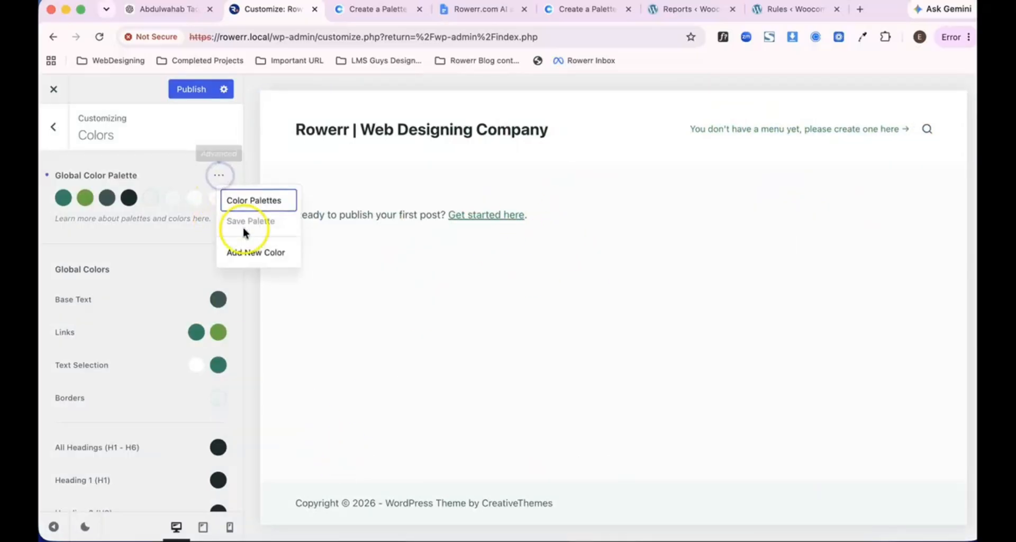
{"action": "left_click", "coordinate": [260, 198]}
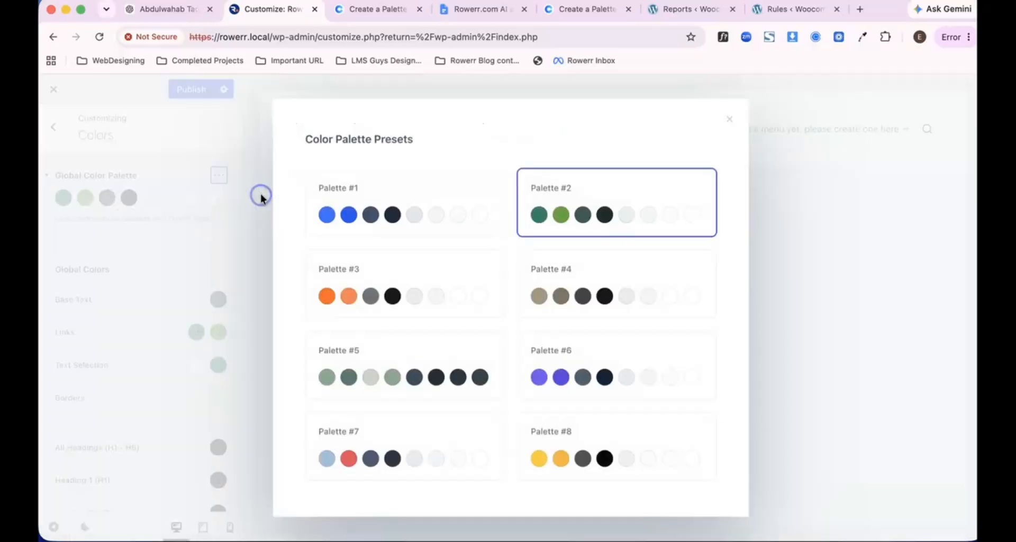
{"action": "left_click", "coordinate": [576, 378]}
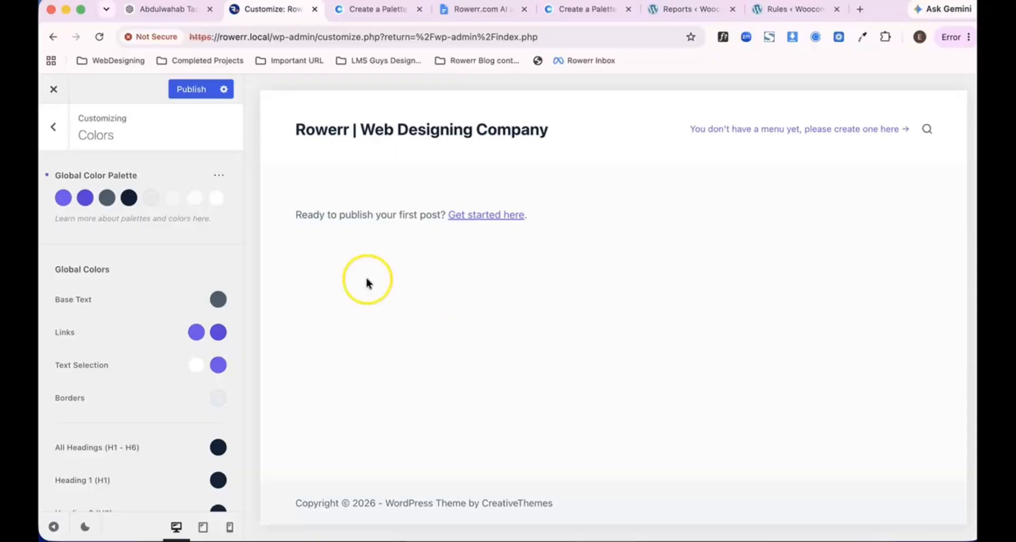
{"action": "left_click", "coordinate": [217, 175]}
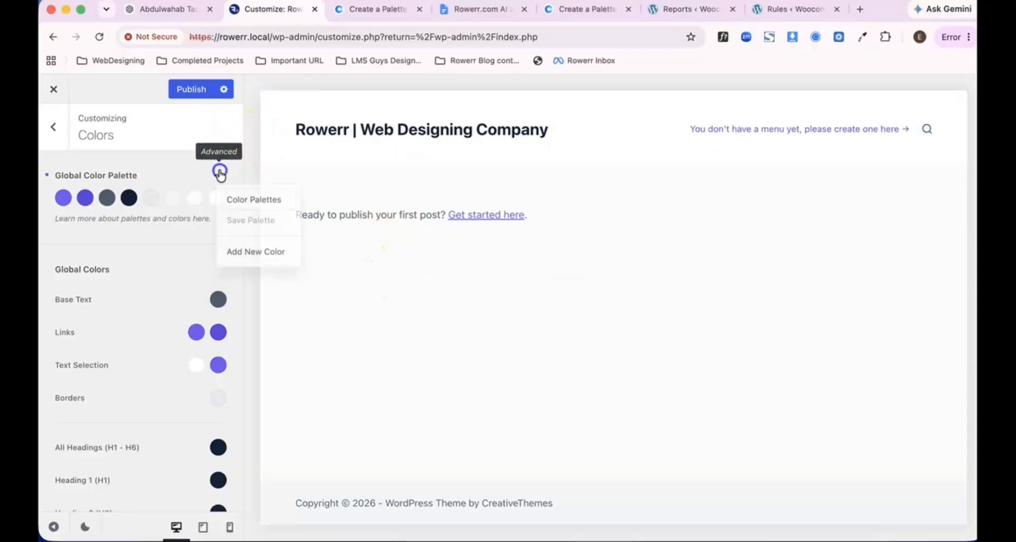
{"action": "left_click", "coordinate": [245, 201]}
{"action": "left_click", "coordinate": [365, 216]}
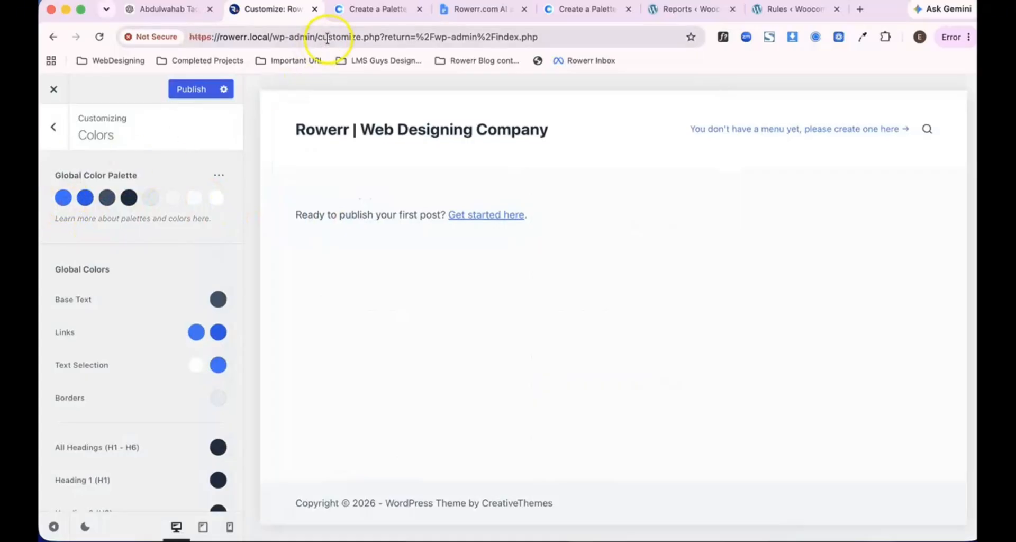
- Copy True Cobalt 023088 from the Coolors palette and set it as Color 1 of the customizer's global color palette
{"action": "left_click", "coordinate": [370, 9]}
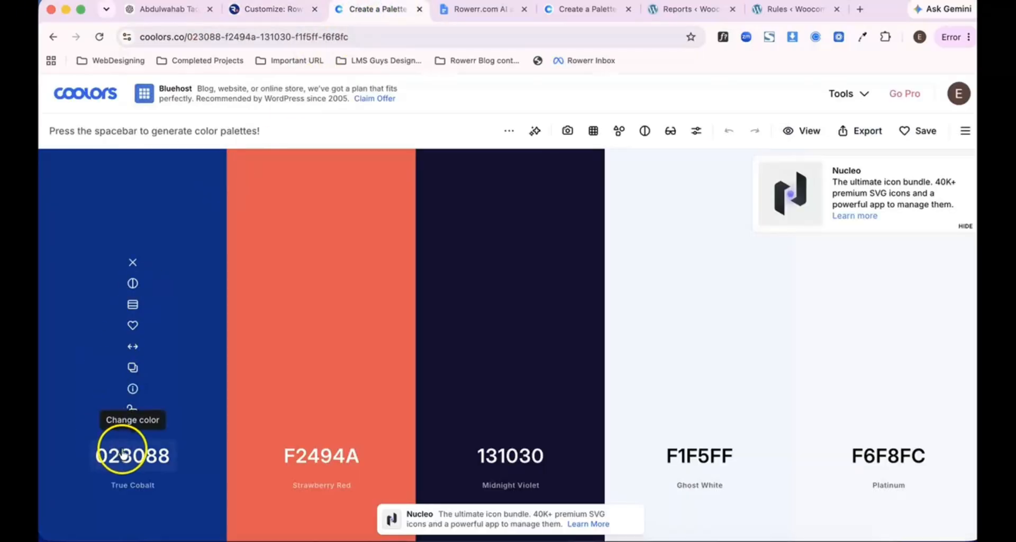
{"action": "left_click", "coordinate": [133, 373]}
{"action": "left_click", "coordinate": [269, 10]}
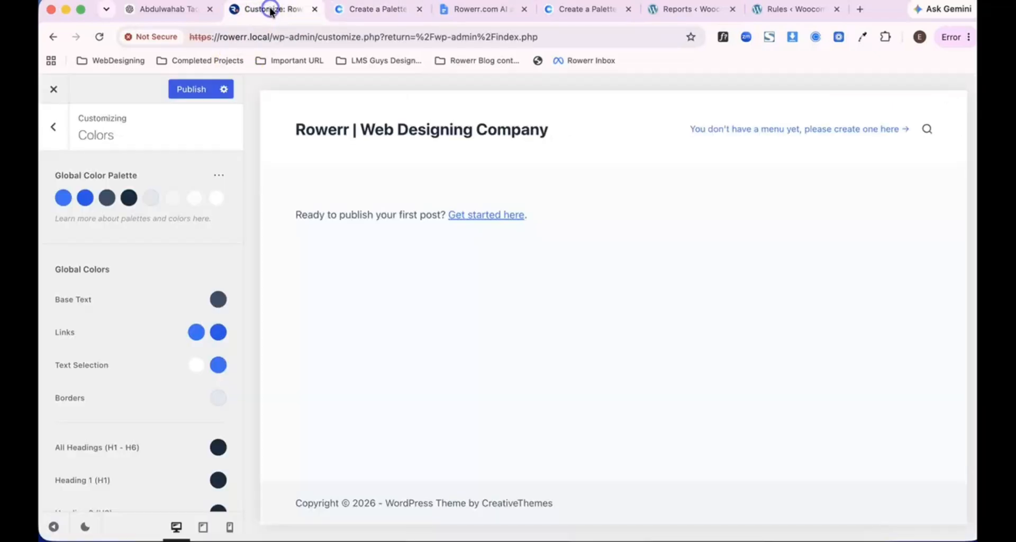
{"action": "left_click", "coordinate": [63, 197]}
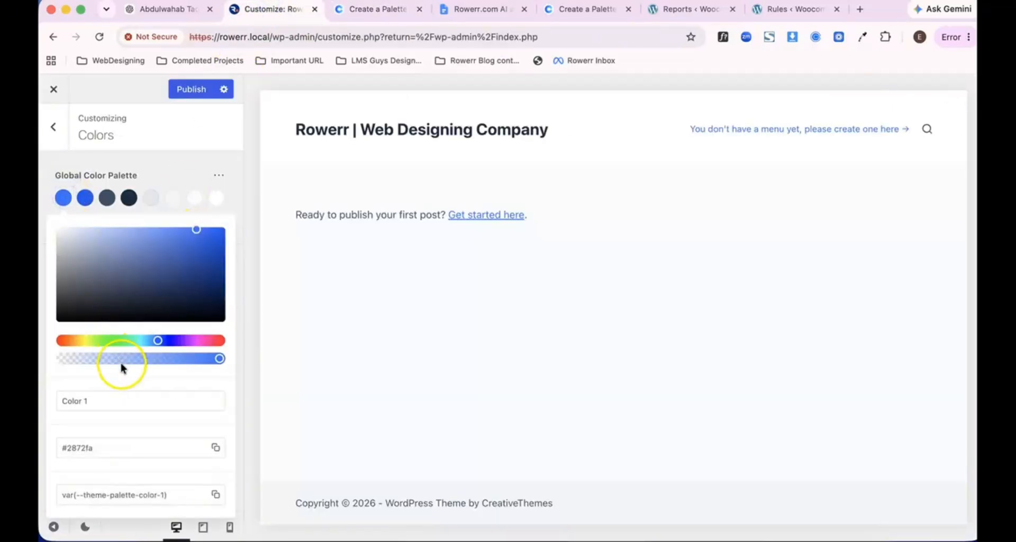
{"action": "double_click", "coordinate": [77, 449]}
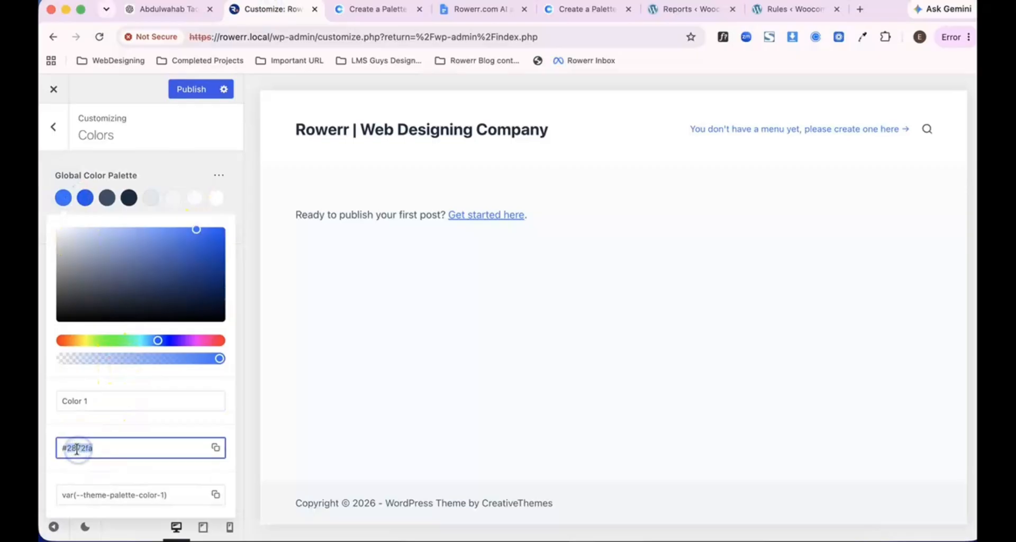
{"action": "key", "text": "super+v"}
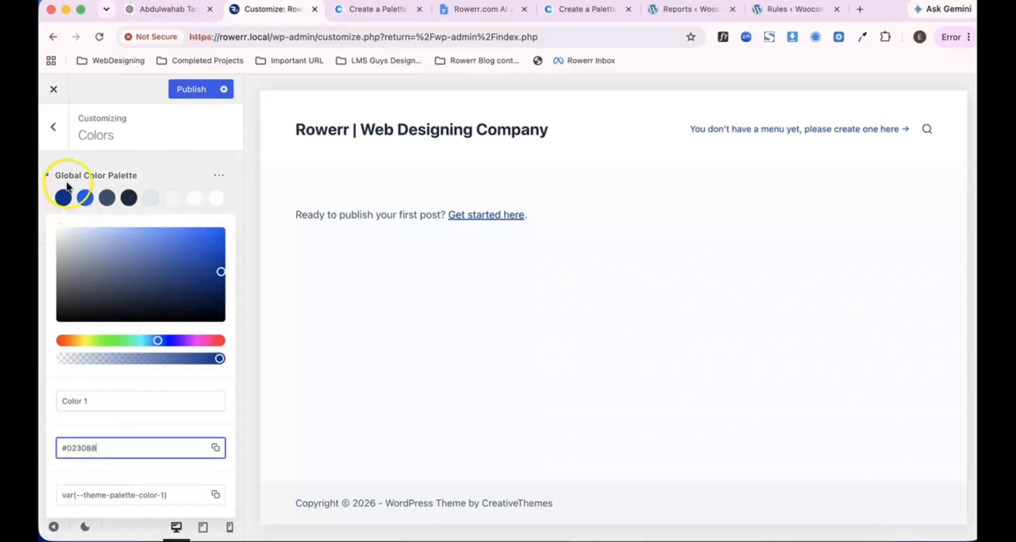
{"action": "left_click", "coordinate": [70, 160]}
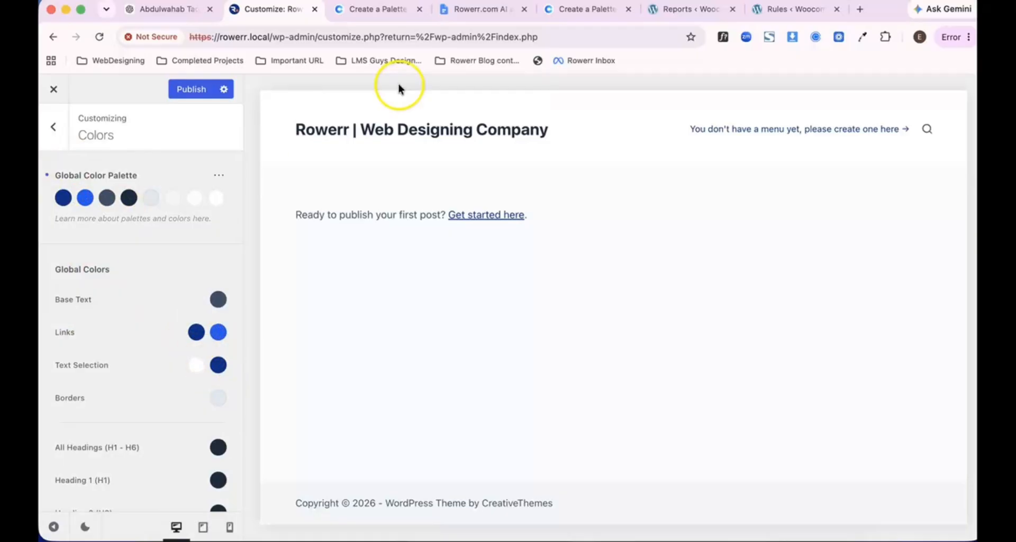
- Copy Strawberry Red F2494A from the Coolors palette and set it as Color 2 of the global color palette
{"action": "left_click", "coordinate": [345, 9]}
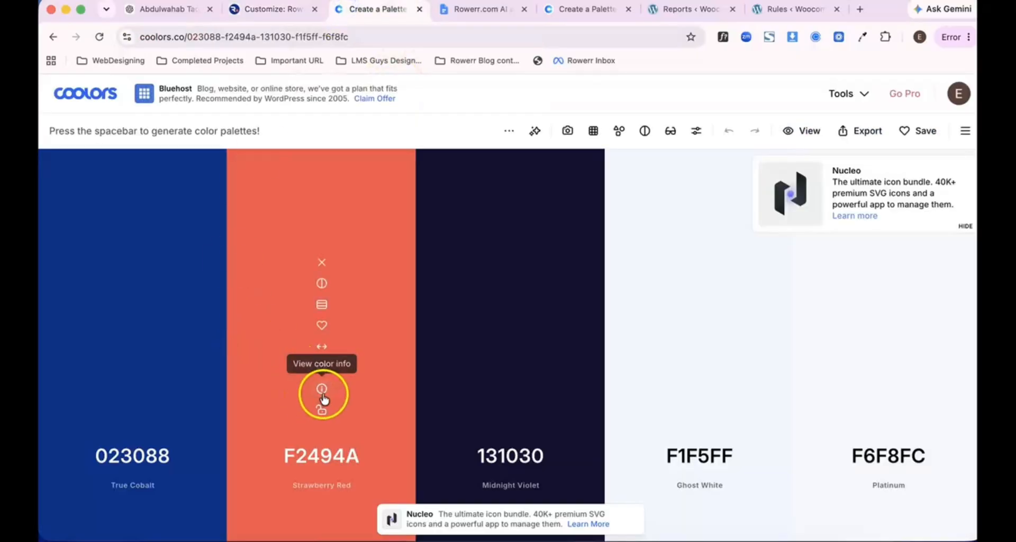
{"action": "left_click", "coordinate": [322, 367]}
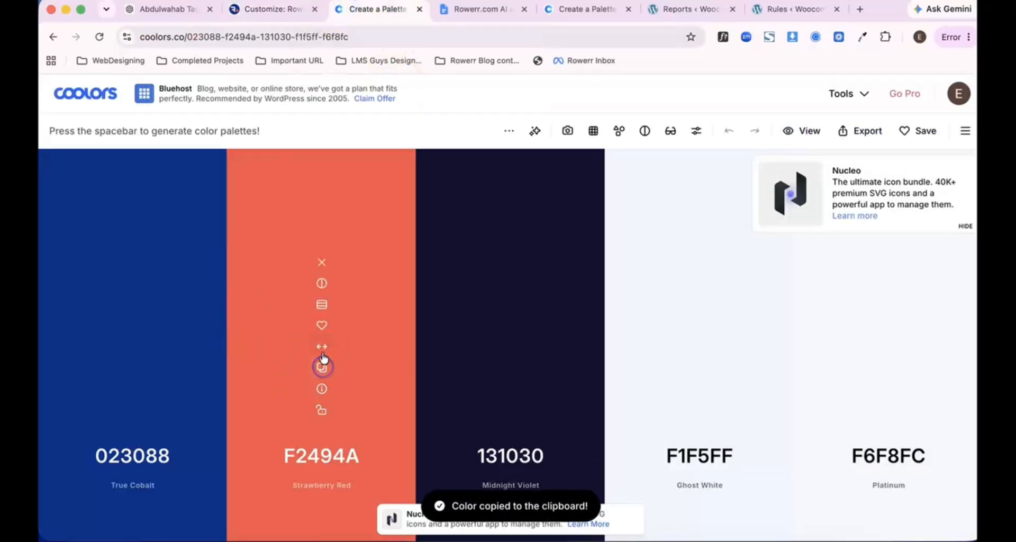
{"action": "left_click", "coordinate": [271, 10]}
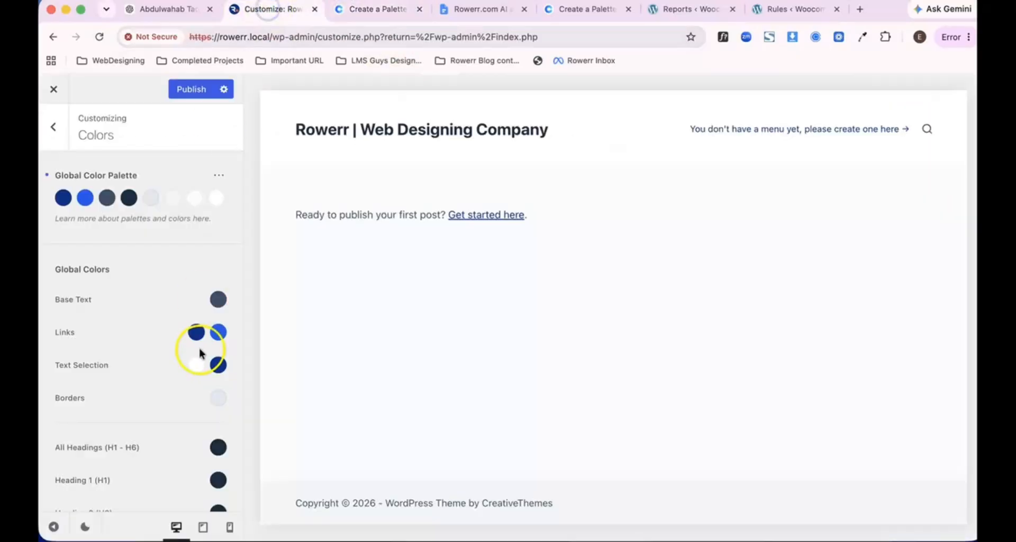
{"action": "left_click", "coordinate": [84, 197]}
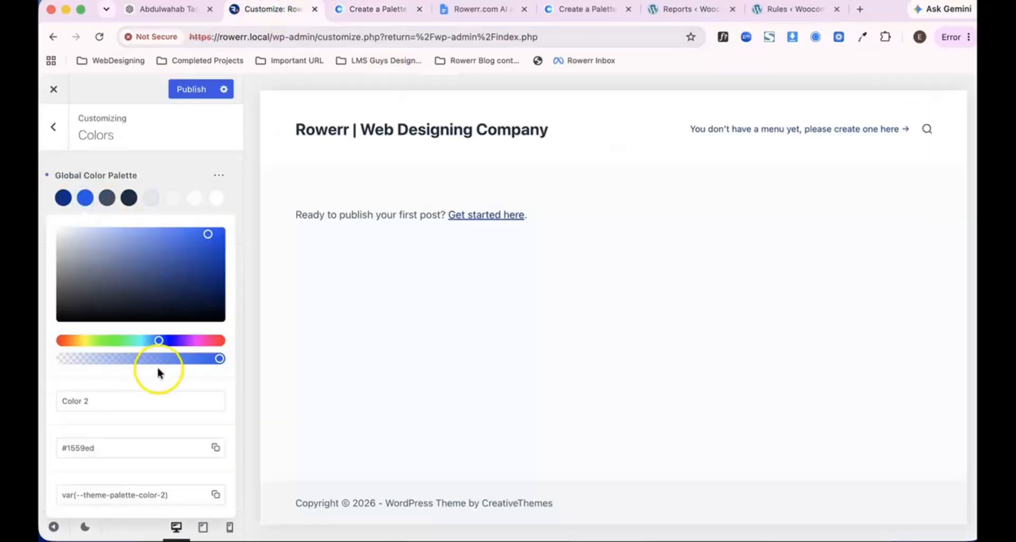
{"action": "left_click", "coordinate": [127, 398]}
{"action": "double_click", "coordinate": [105, 446]}
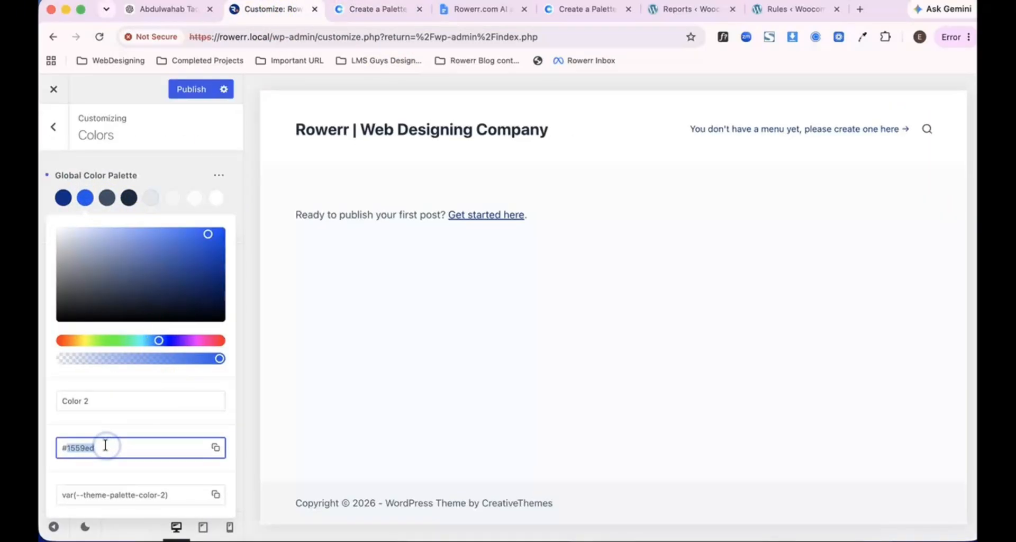
{"action": "key", "text": "super+v"}
{"action": "left_click", "coordinate": [165, 157]}
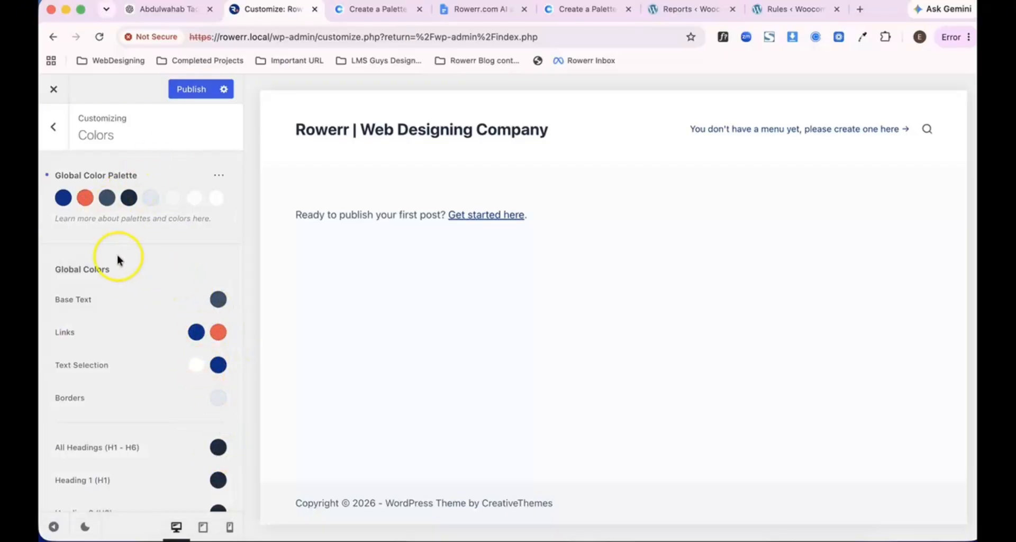
- Copy Midnight Violet 131030 from the Coolors palette and set it as Color 4 of the global color palette
{"action": "scroll", "coordinate": [205, 403], "scroll_direction": "down", "scroll_amount": 2}
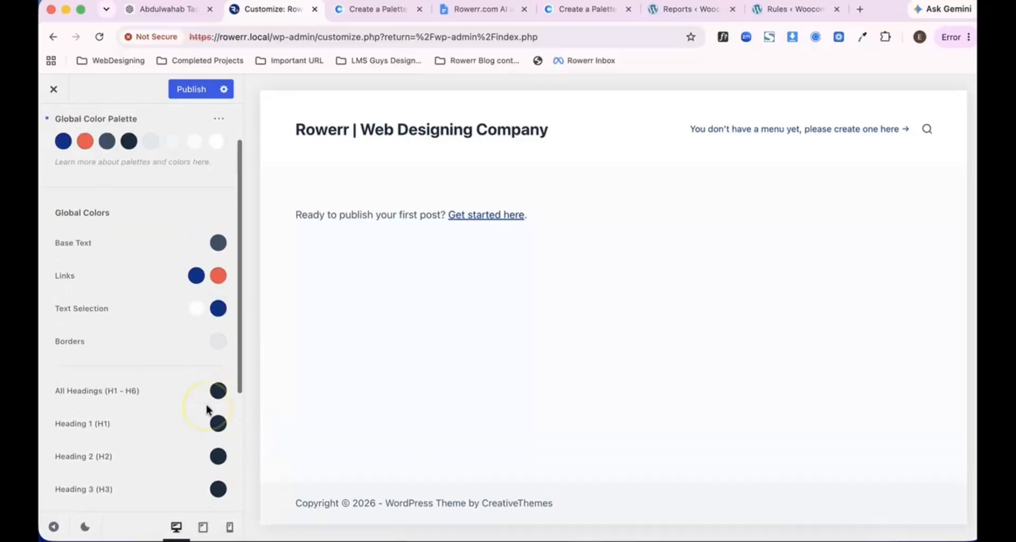
{"action": "scroll", "coordinate": [240, 243], "scroll_direction": "up", "scroll_amount": 2}
{"action": "left_click", "coordinate": [384, 11]}
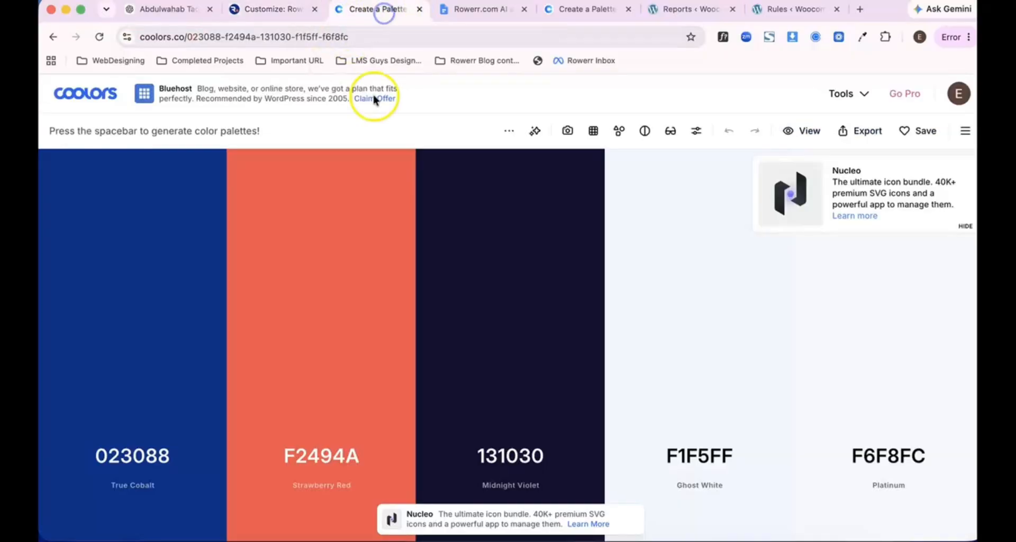
{"action": "mouse_move", "coordinate": [519, 390]}
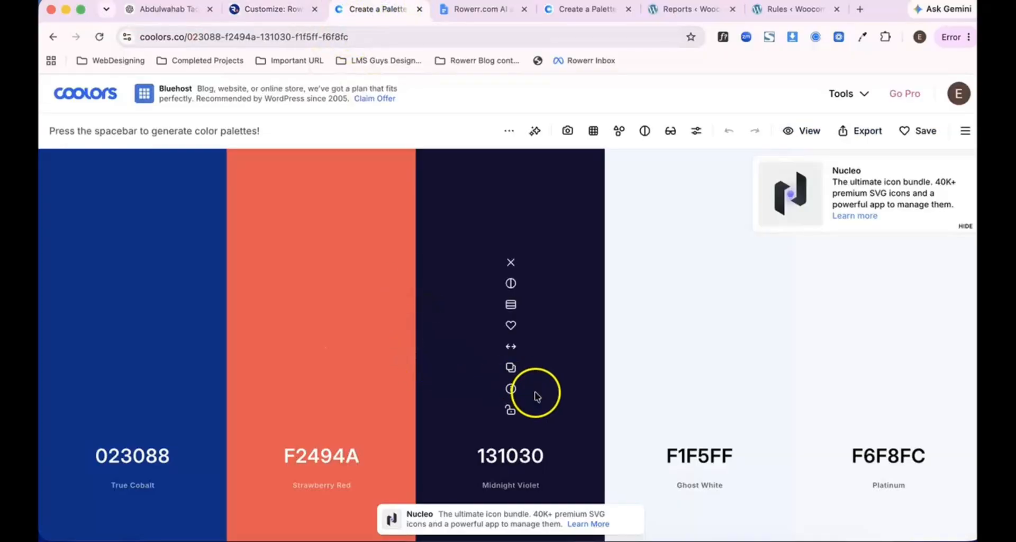
{"action": "left_click", "coordinate": [512, 368]}
{"action": "left_click", "coordinate": [280, 14]}
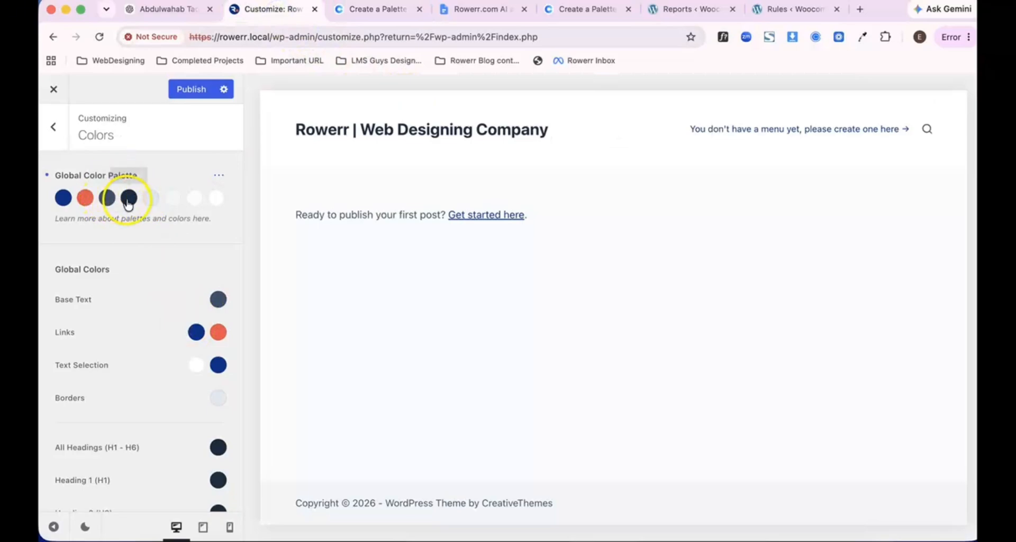
{"action": "left_click", "coordinate": [128, 199]}
{"action": "left_click", "coordinate": [115, 404]}
{"action": "triple_click", "coordinate": [115, 403]}
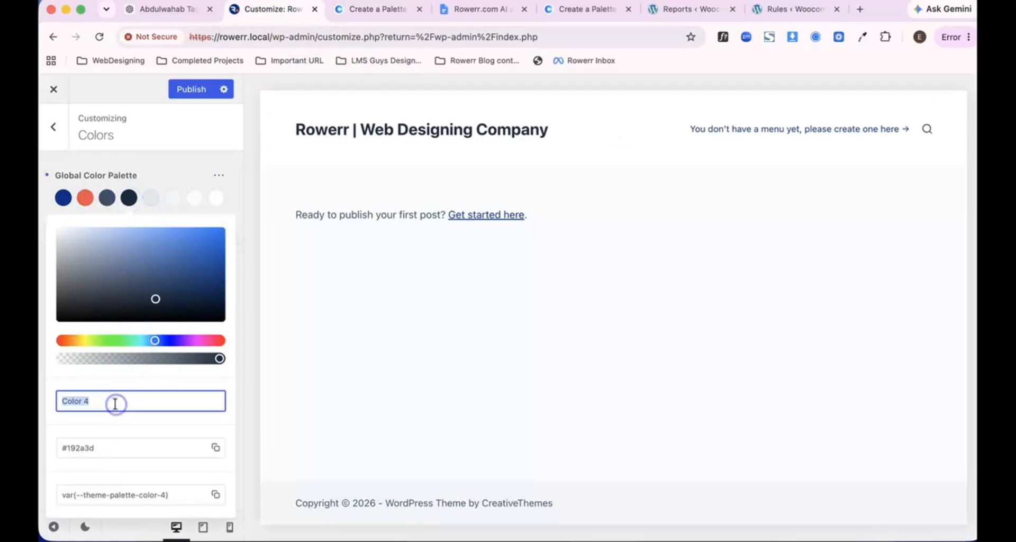
{"action": "triple_click", "coordinate": [107, 448]}
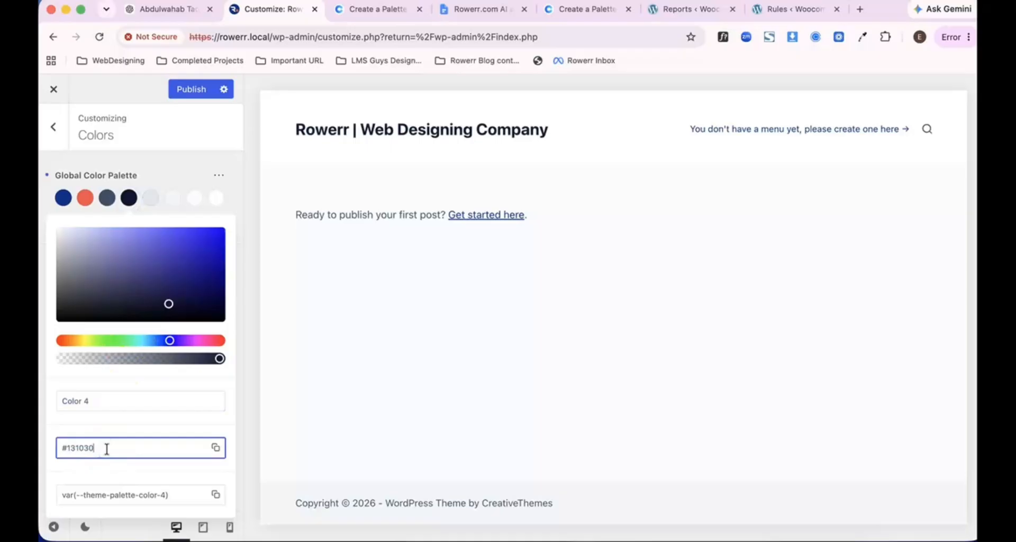
- Copy Ghost White F1F5FF from the Coolors palette and set it as Color 5 of the global color palette
{"action": "left_click", "coordinate": [399, 10]}
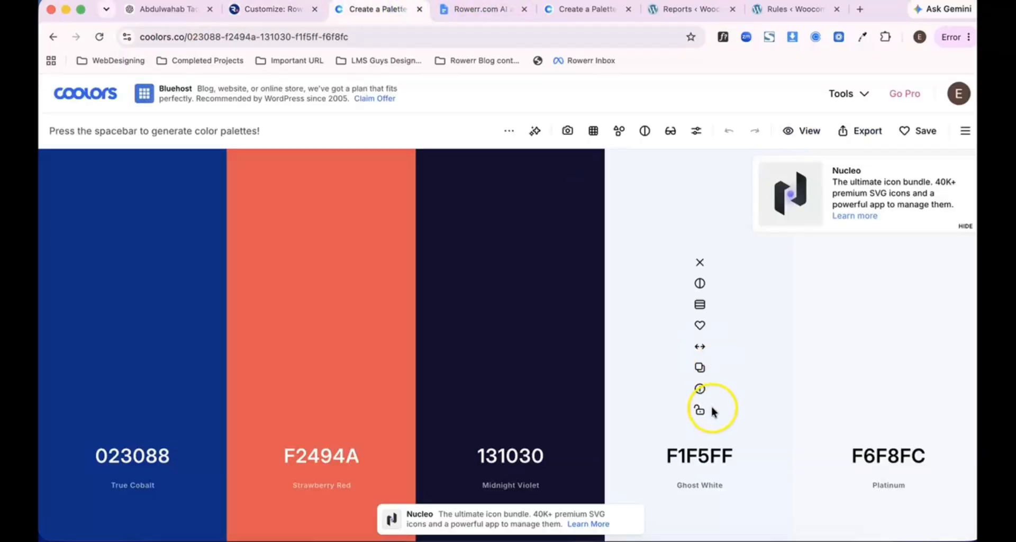
{"action": "left_click", "coordinate": [701, 365]}
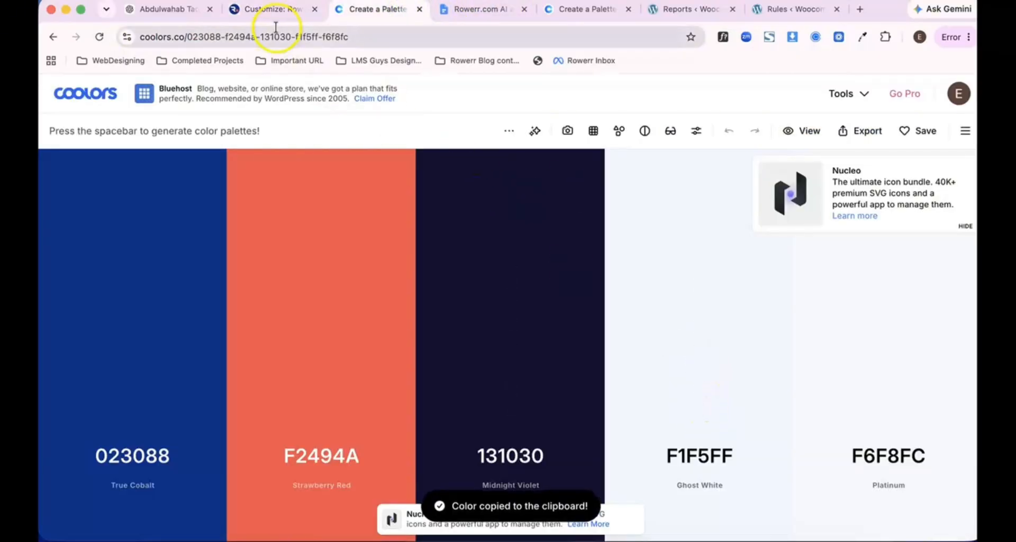
{"action": "left_click", "coordinate": [271, 9]}
{"action": "key", "text": "super+v"}
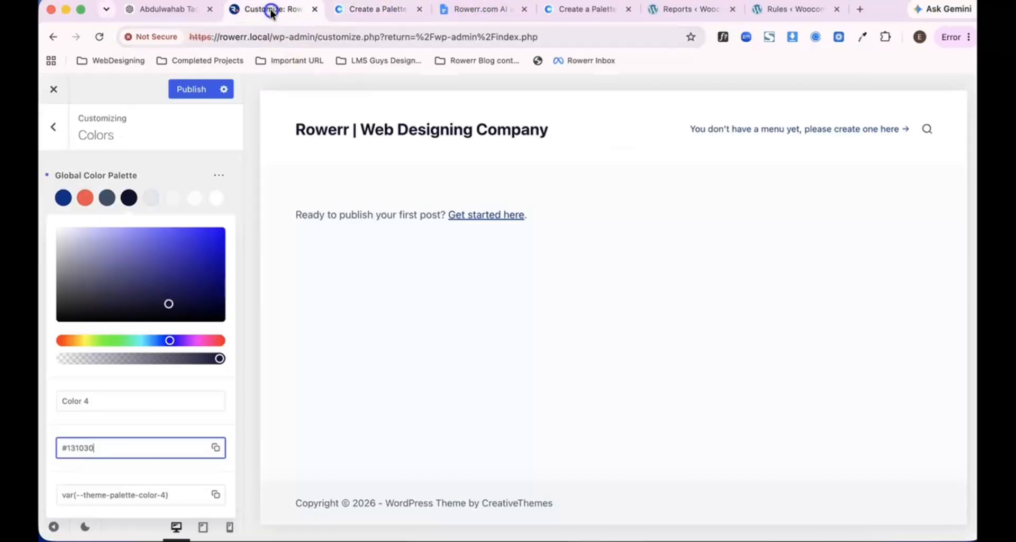
{"action": "left_click", "coordinate": [150, 199]}
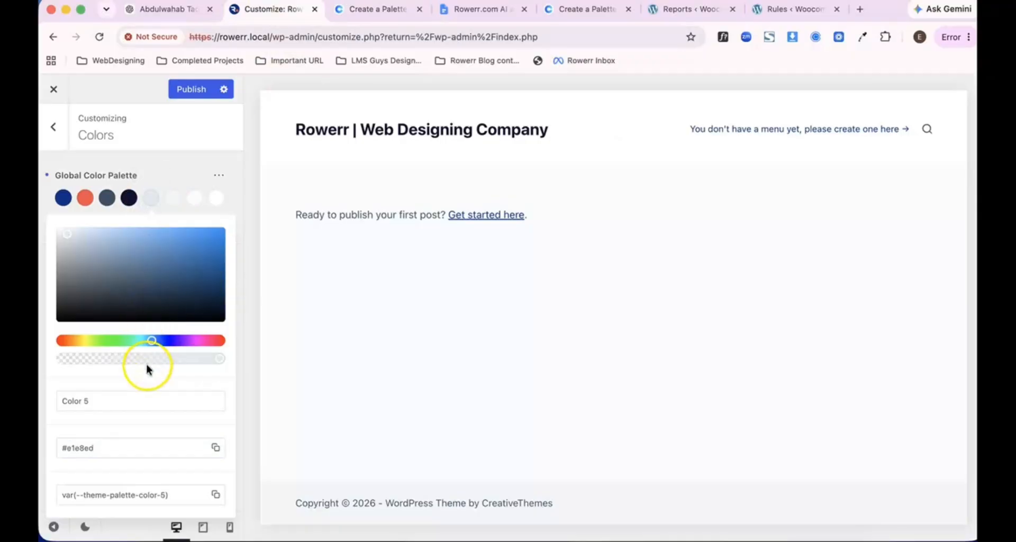
{"action": "left_click", "coordinate": [109, 440]}
{"action": "left_click", "coordinate": [106, 450]}
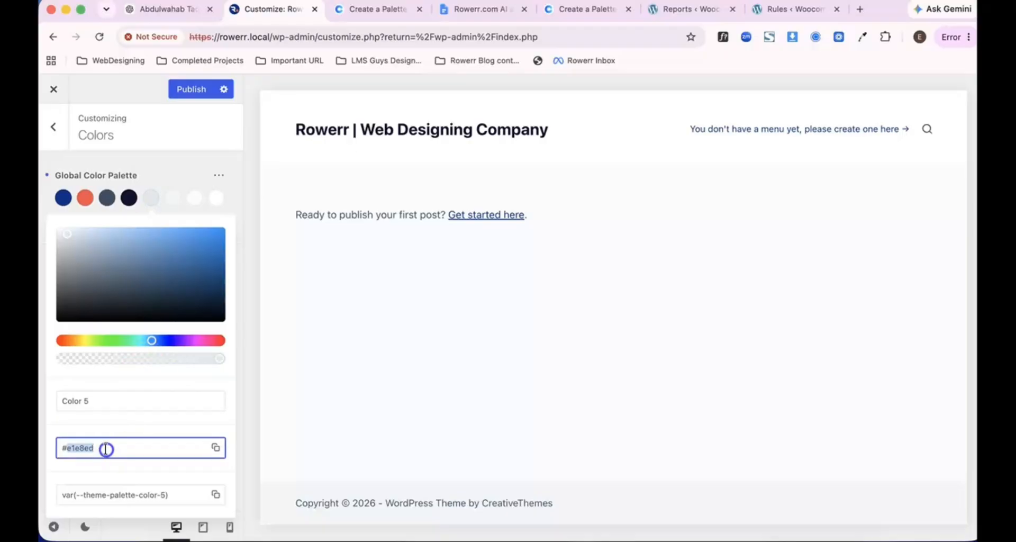
{"action": "key", "text": "super+v"}
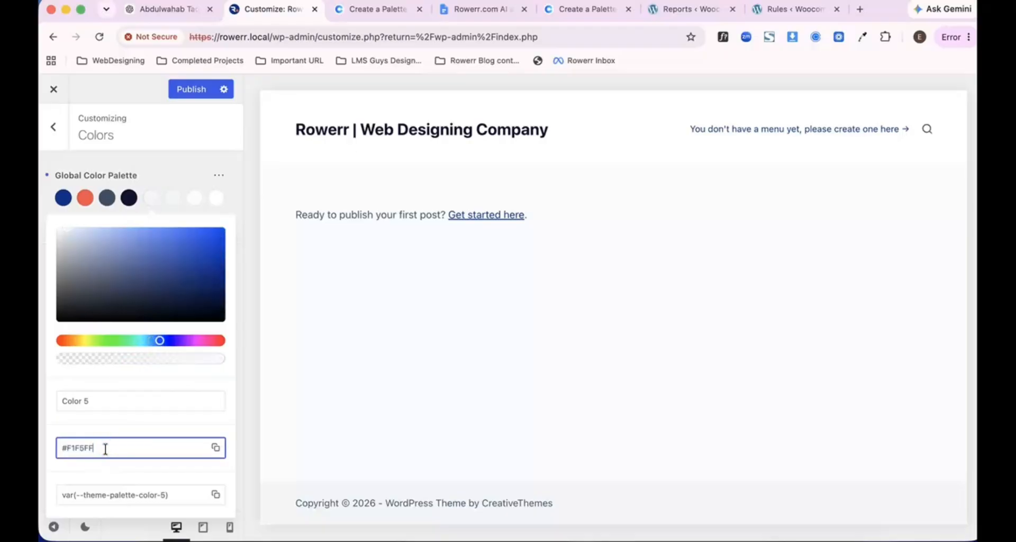
{"action": "left_click", "coordinate": [143, 174]}
{"action": "left_click", "coordinate": [565, 8]}
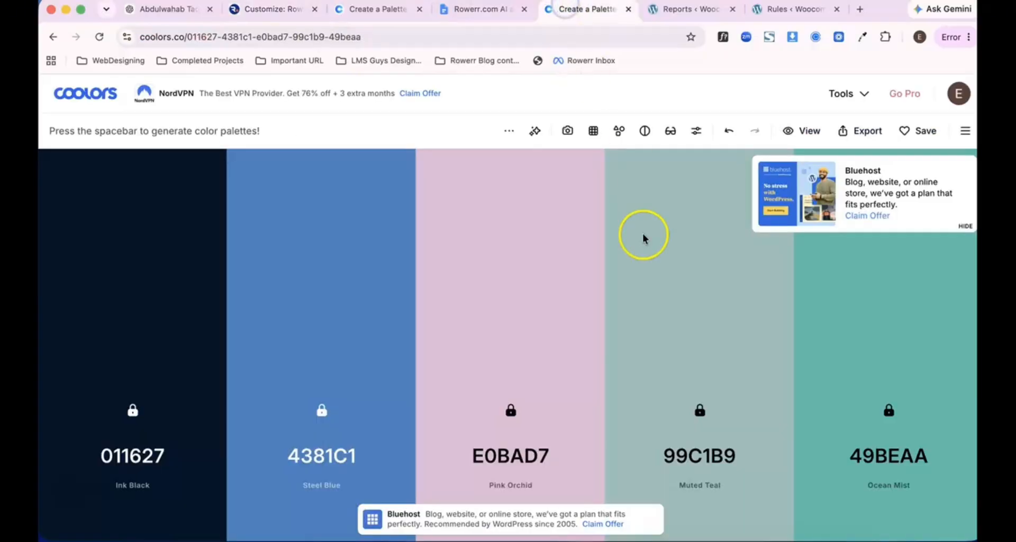
{"action": "left_click", "coordinate": [889, 368]}
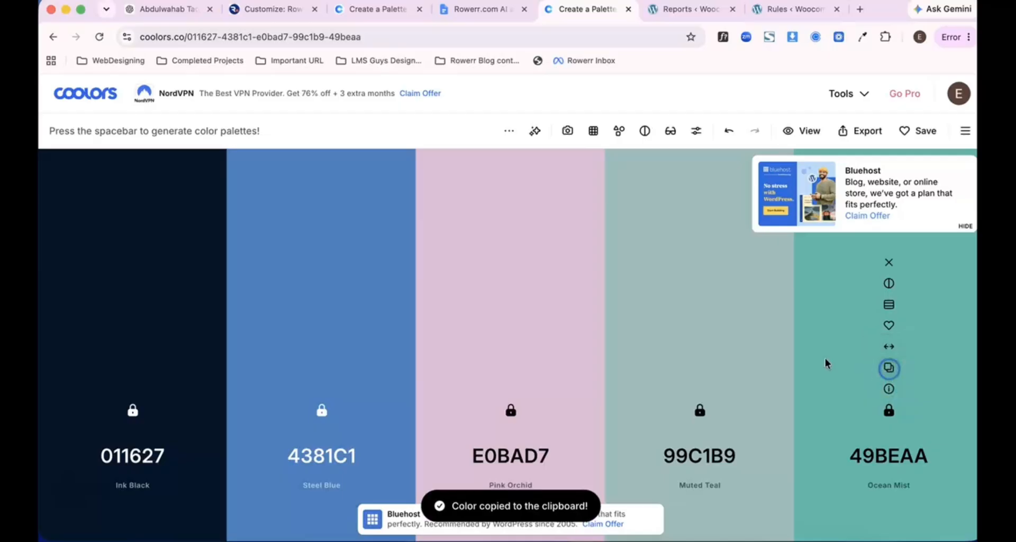
{"action": "left_click", "coordinate": [270, 9]}
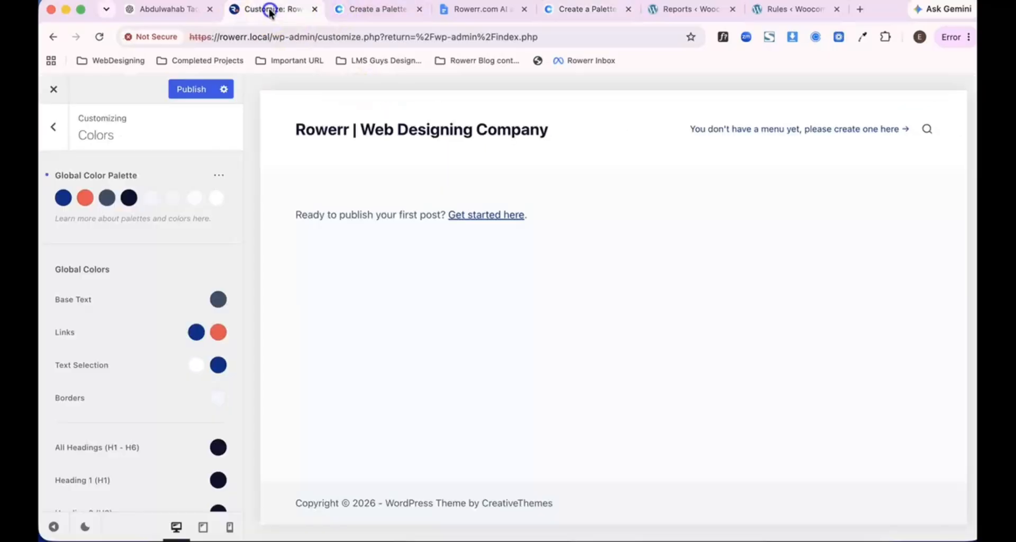
- Copy Platinum F6F8FC from the brand palette in Coolors and set it as Color 6 of the global color palette
{"action": "left_click", "coordinate": [388, 9]}
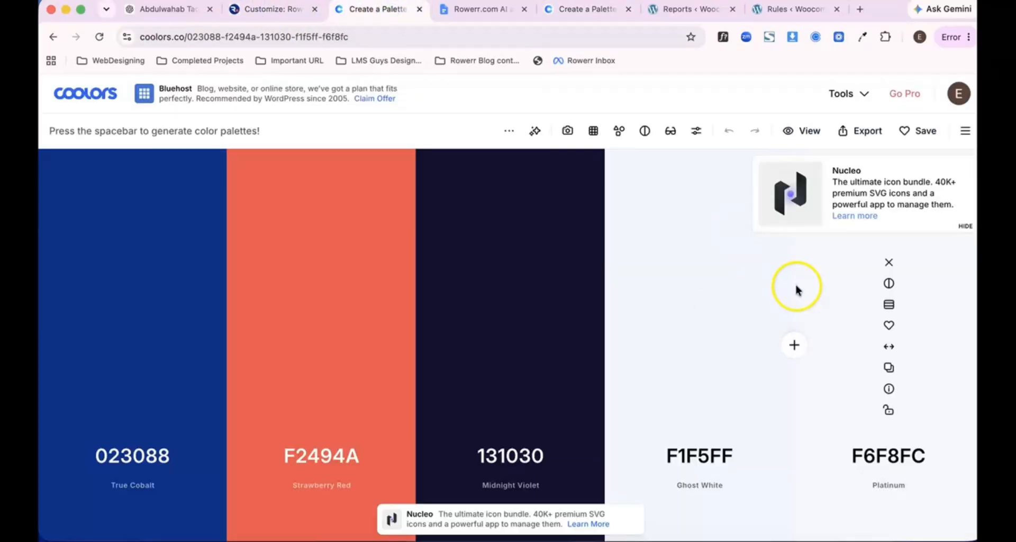
{"action": "left_click", "coordinate": [887, 389]}
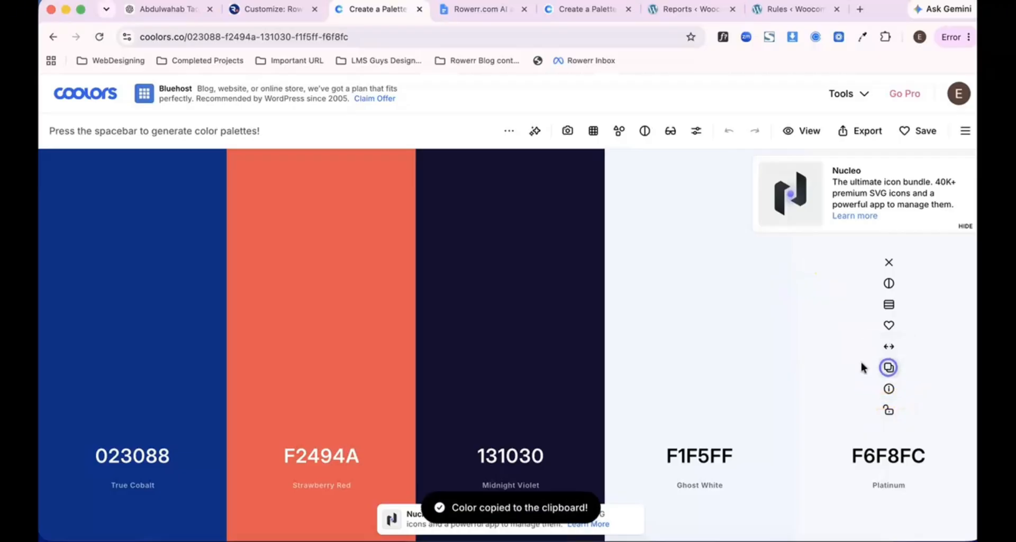
{"action": "left_click", "coordinate": [270, 10]}
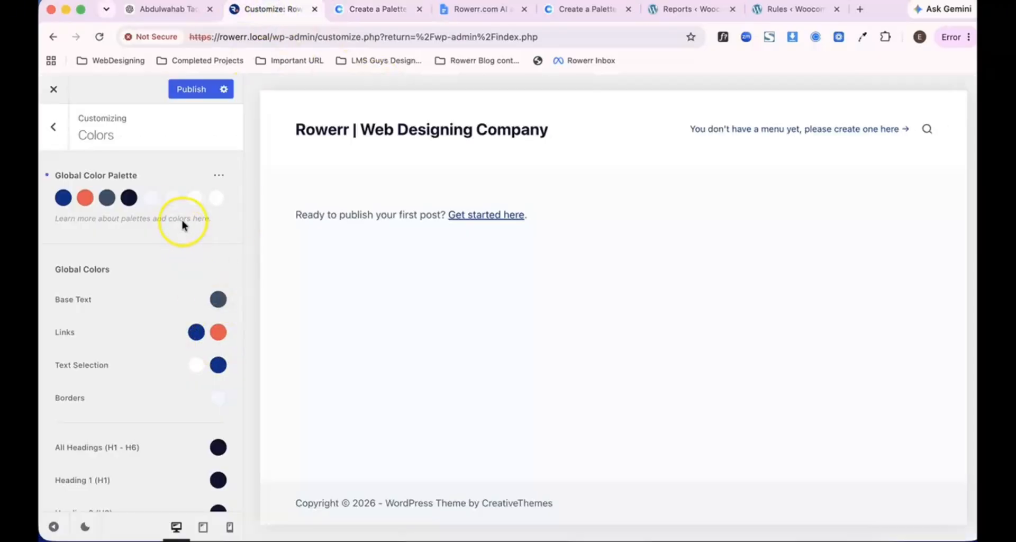
{"action": "left_click", "coordinate": [172, 200]}
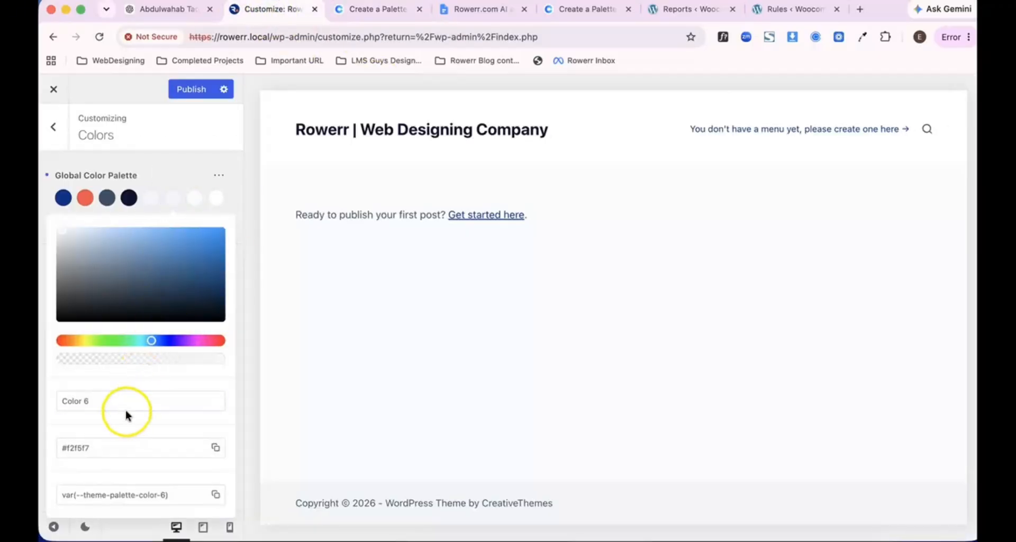
{"action": "left_click", "coordinate": [108, 445]}
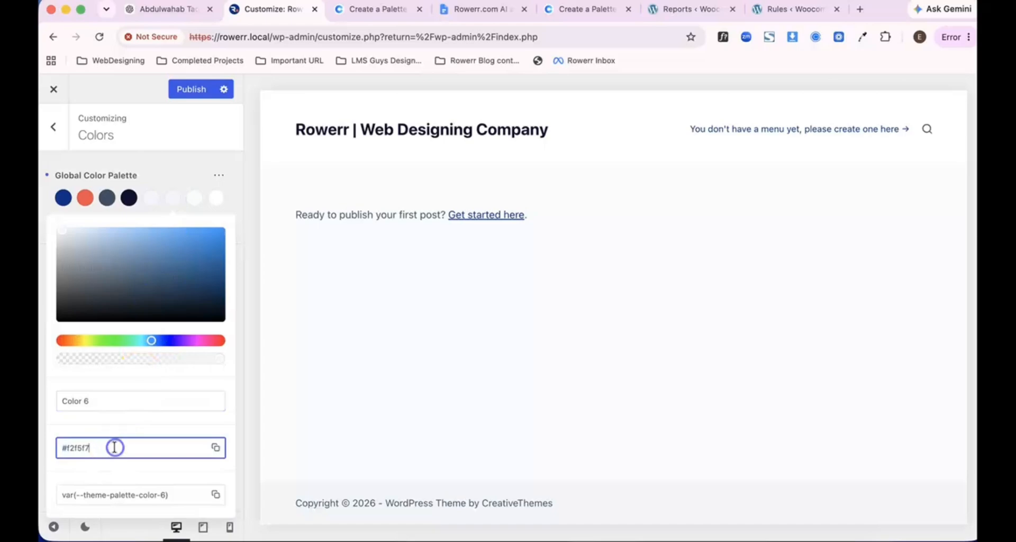
{"action": "key", "text": "super+v"}
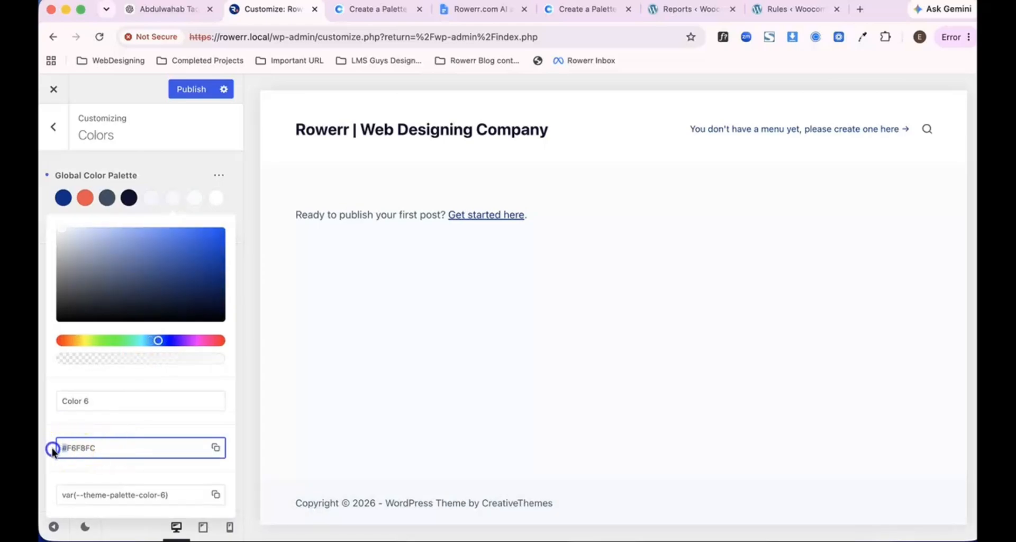
{"action": "left_click", "coordinate": [389, 13]}
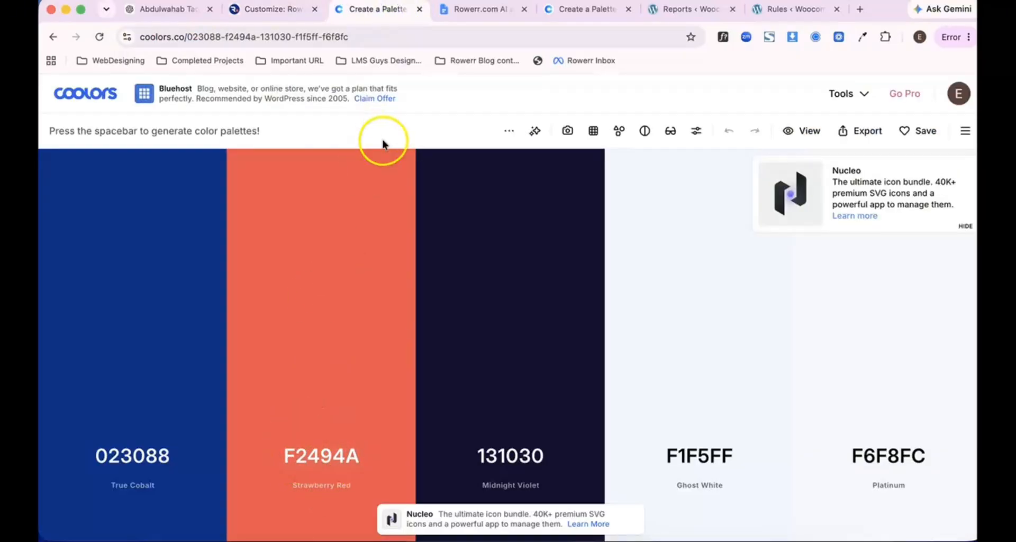
{"action": "left_click", "coordinate": [267, 10]}
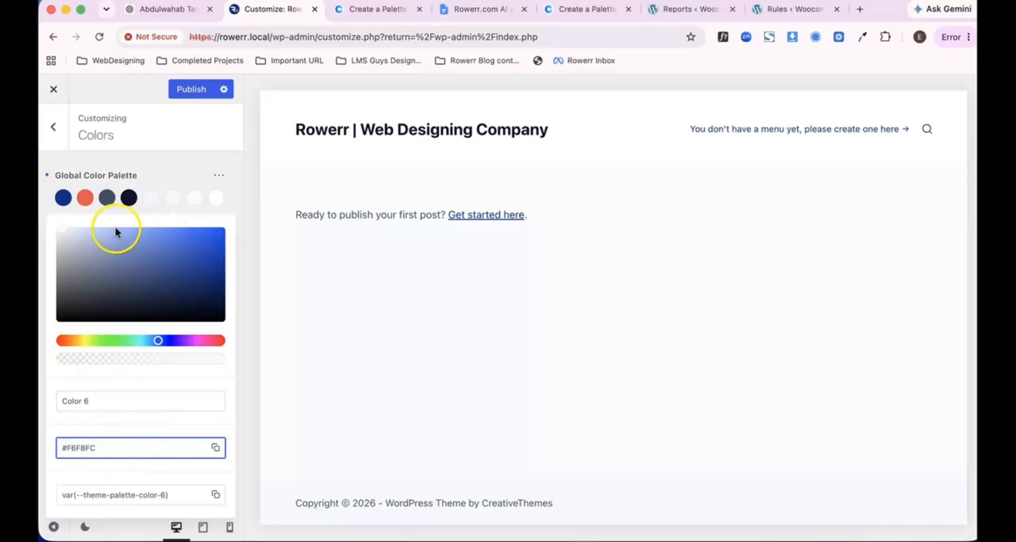
- Review the global color assignments for base text, links, text selection, borders, headings and the site background
{"action": "left_click", "coordinate": [167, 164]}
{"action": "scroll", "coordinate": [160, 301], "scroll_direction": "down", "scroll_amount": 1}
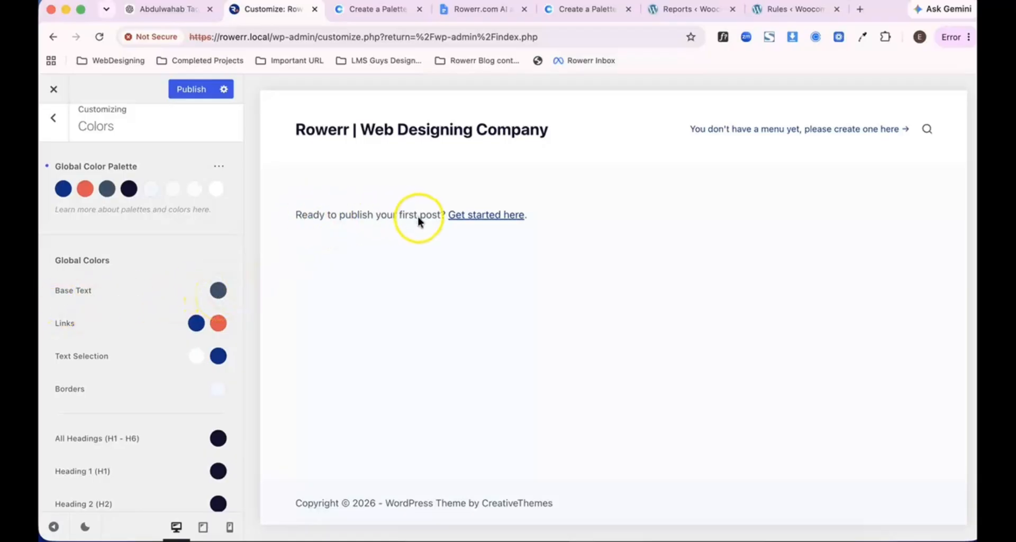
{"action": "left_click", "coordinate": [217, 291]}
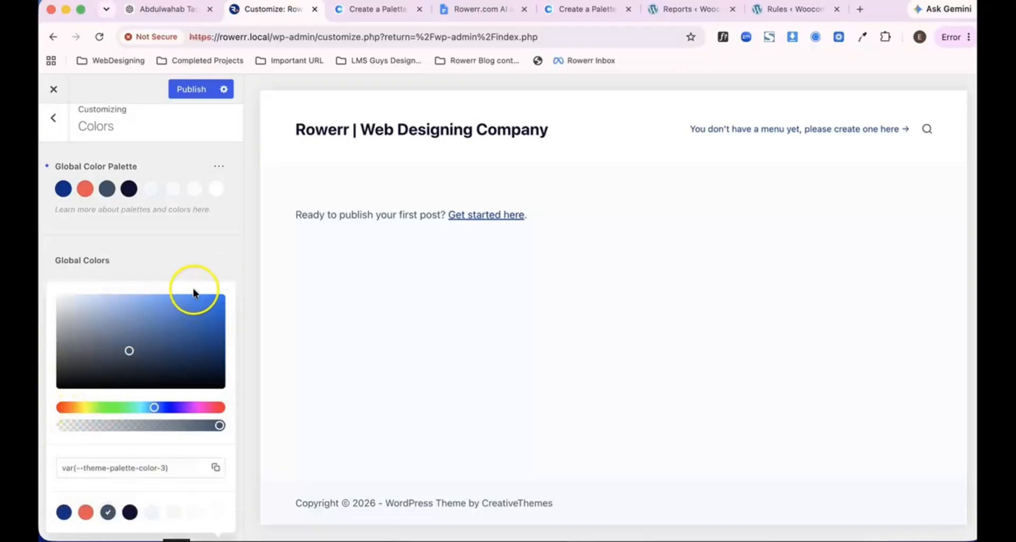
{"action": "left_click", "coordinate": [199, 274]}
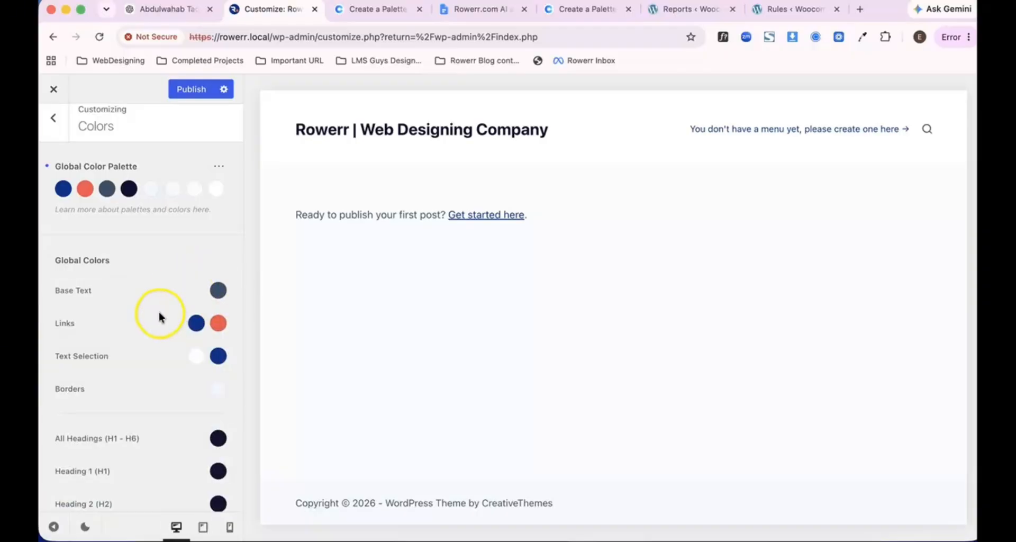
{"action": "scroll", "coordinate": [159, 316], "scroll_direction": "down", "scroll_amount": 5}
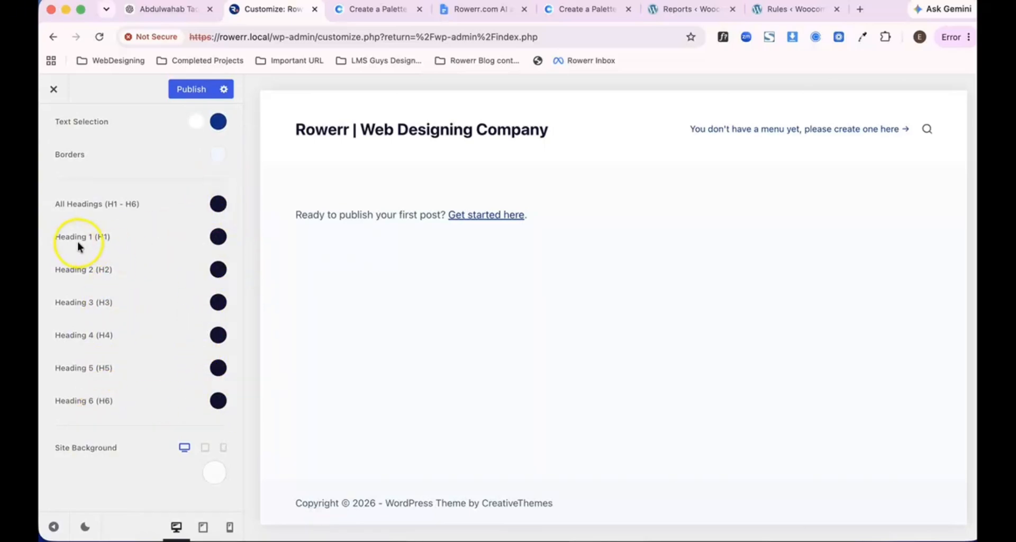
{"action": "scroll", "coordinate": [161, 273], "scroll_direction": "up", "scroll_amount": 4}
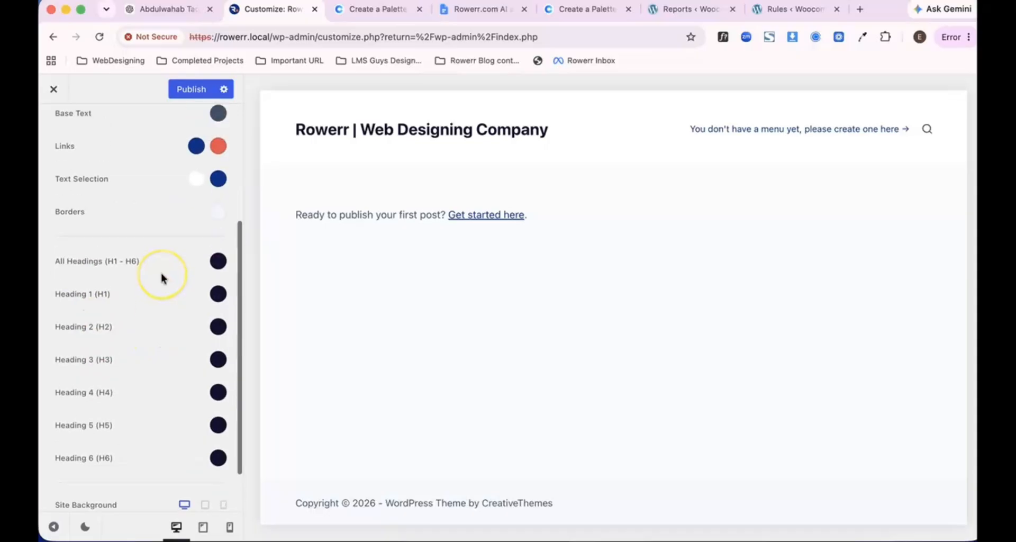
{"action": "scroll", "coordinate": [160, 270], "scroll_direction": "down", "scroll_amount": 4}
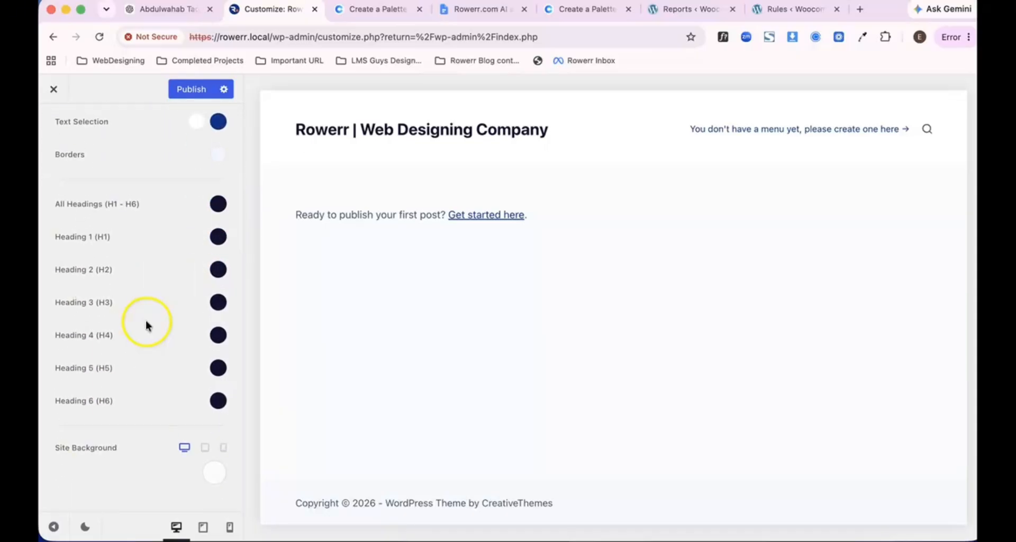
{"action": "scroll", "coordinate": [161, 196], "scroll_direction": "up", "scroll_amount": 5}
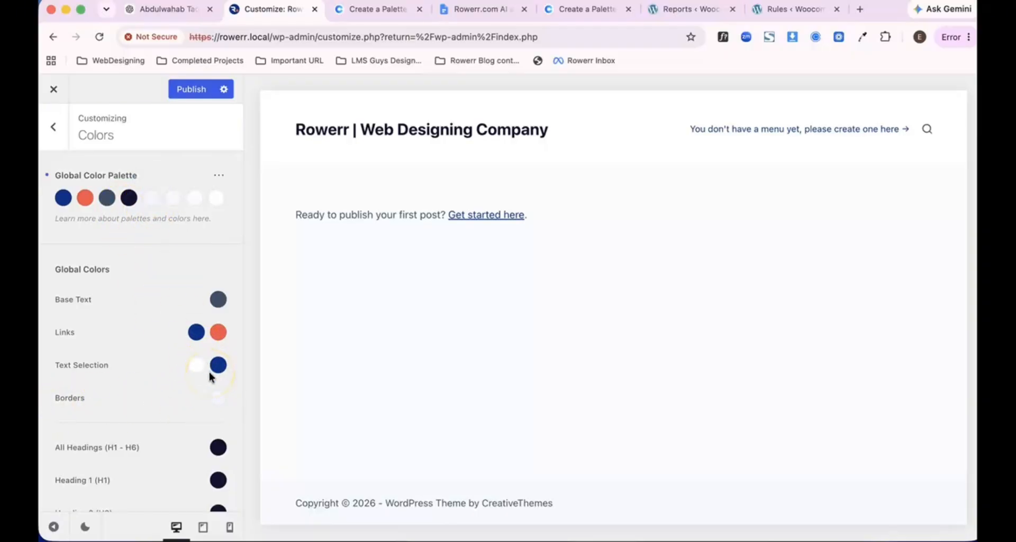
- Publish the updated color palette and open the theme's Typography settings
{"action": "left_click", "coordinate": [194, 90]}
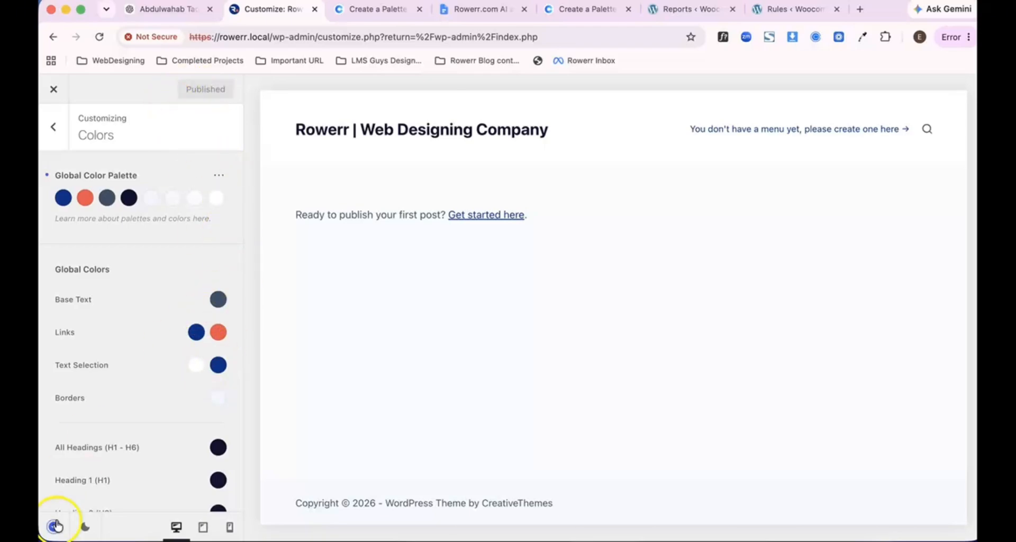
{"action": "left_click", "coordinate": [53, 128]}
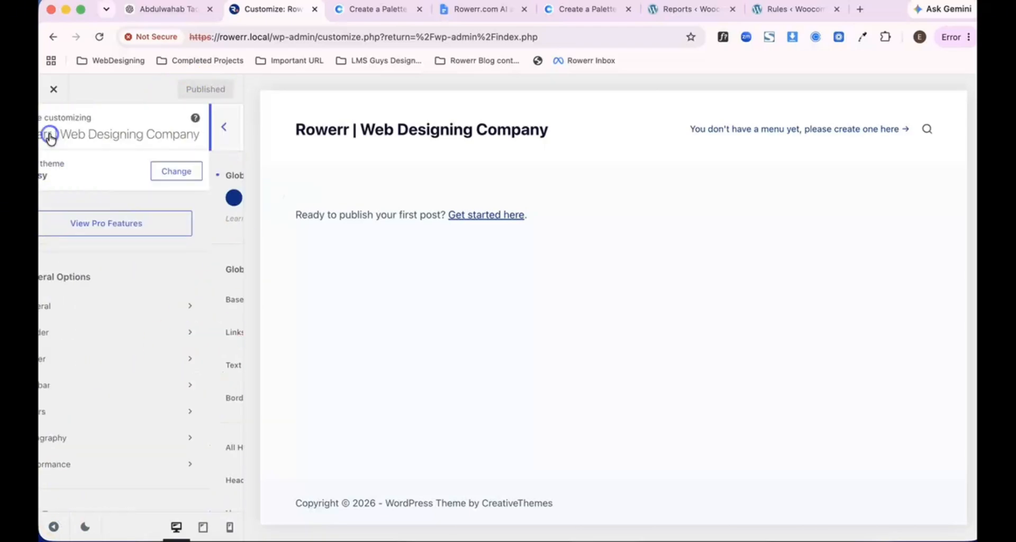
{"action": "scroll", "coordinate": [136, 379], "scroll_direction": "down", "scroll_amount": 2}
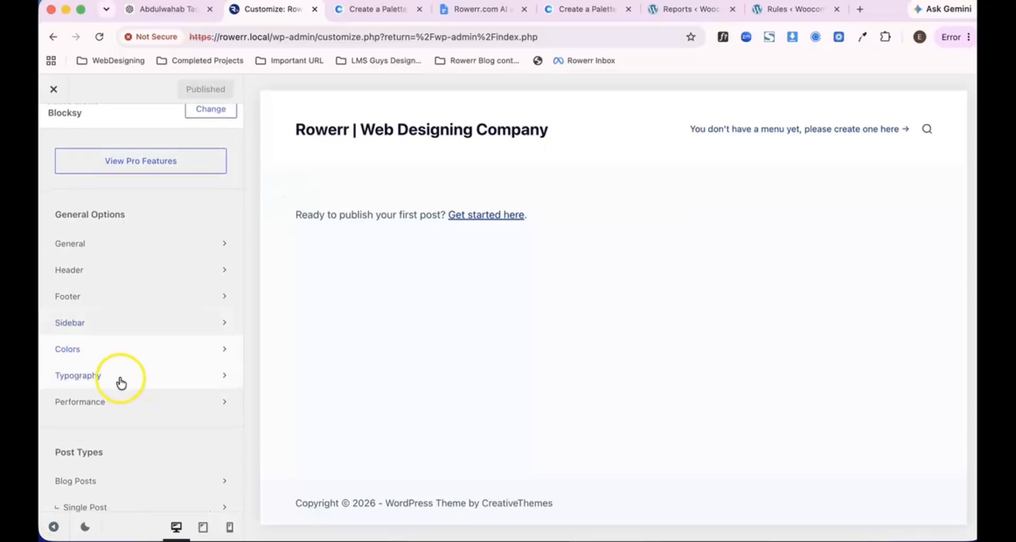
{"action": "left_click", "coordinate": [119, 378]}
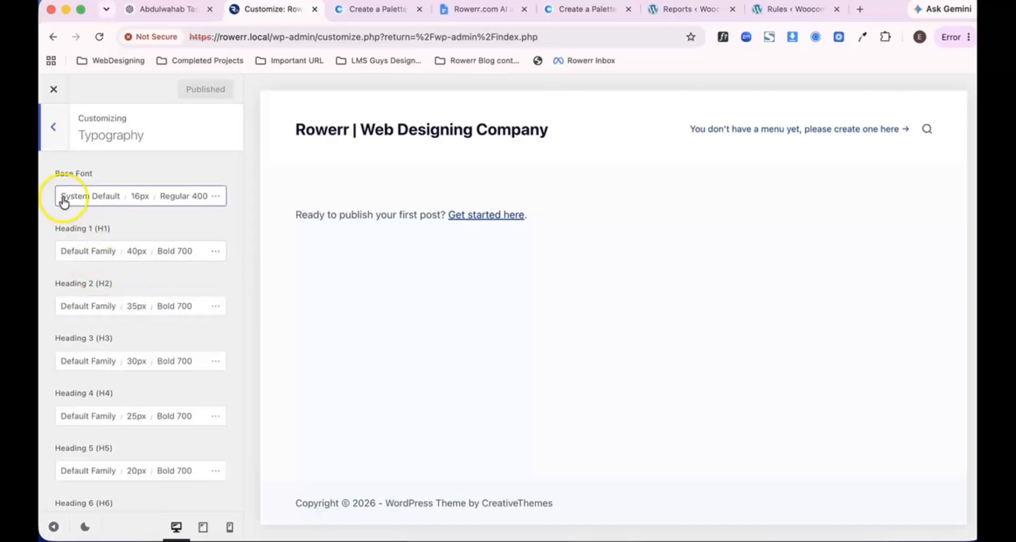
- Set the base font family to Inter, permanently acknowledging the Google Fonts notice, and check the font's size and weight options
{"action": "left_click", "coordinate": [90, 197]}
{"action": "left_click", "coordinate": [90, 197]}
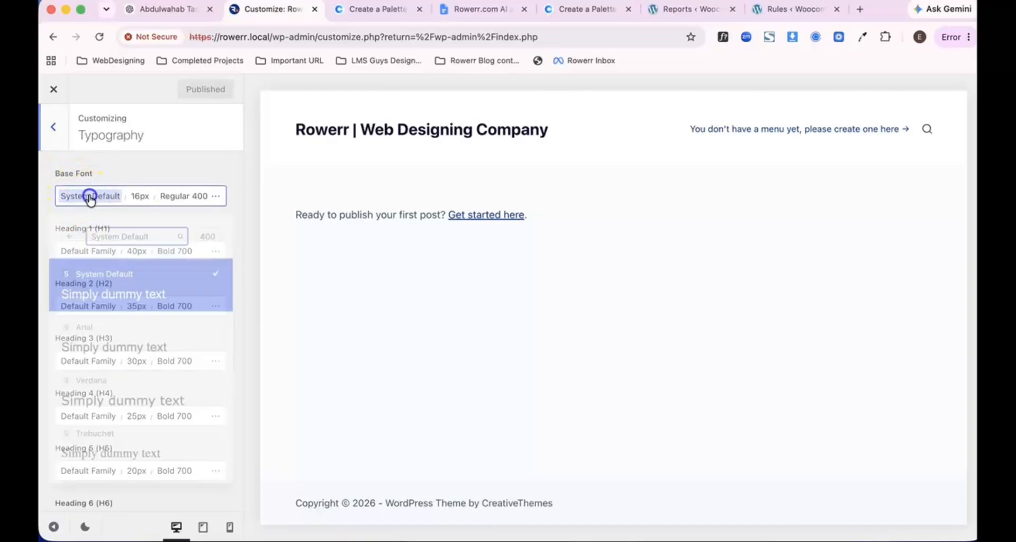
{"action": "left_click", "coordinate": [131, 238]}
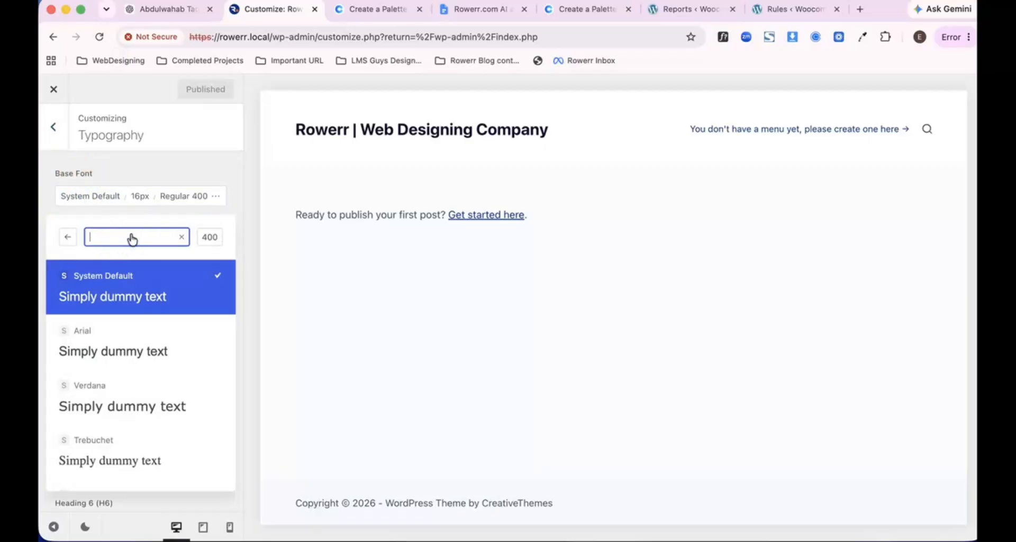
{"action": "type", "text": "inter"}
{"action": "left_click", "coordinate": [134, 298]}
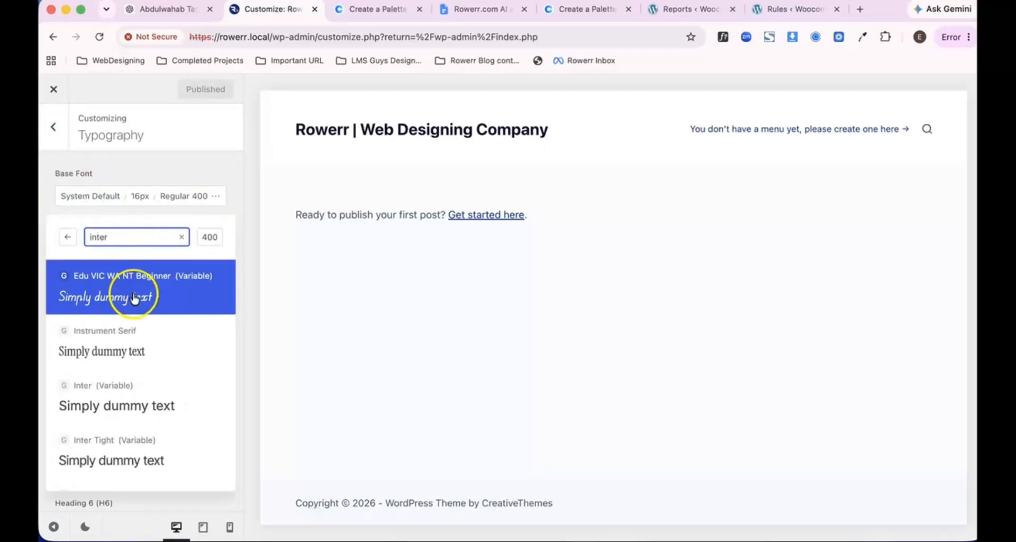
{"action": "left_click", "coordinate": [144, 399]}
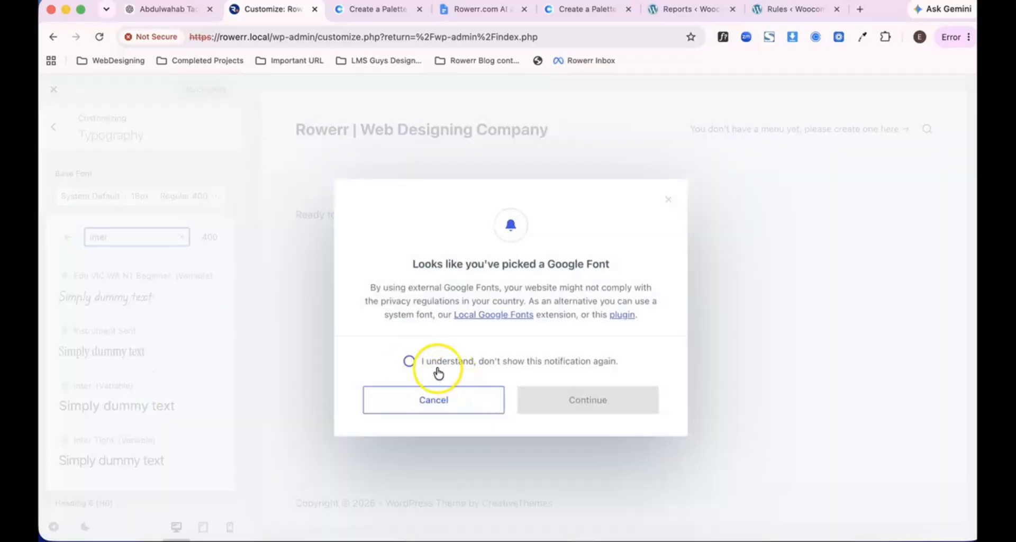
{"action": "left_click", "coordinate": [411, 362]}
{"action": "left_click", "coordinate": [557, 408]}
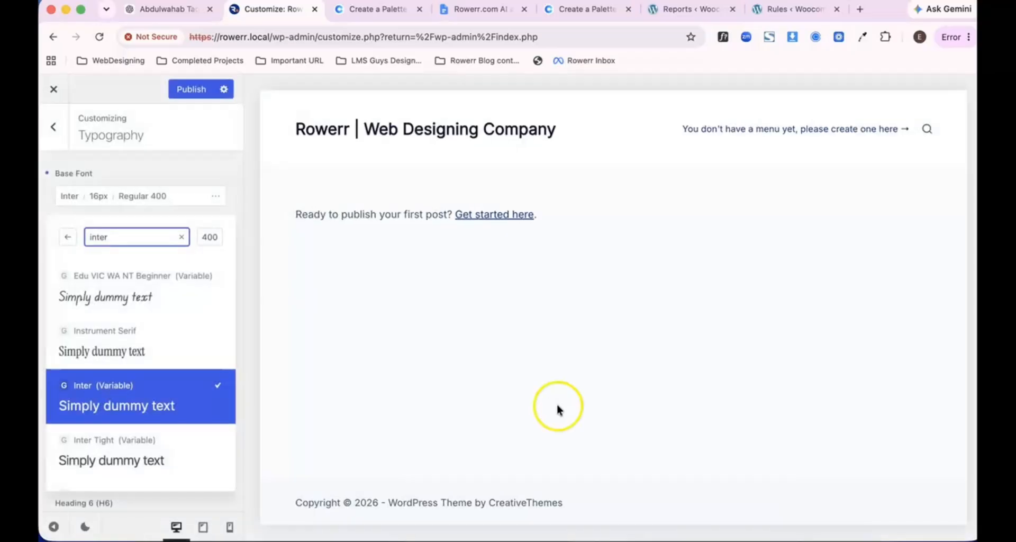
{"action": "left_click", "coordinate": [135, 212]}
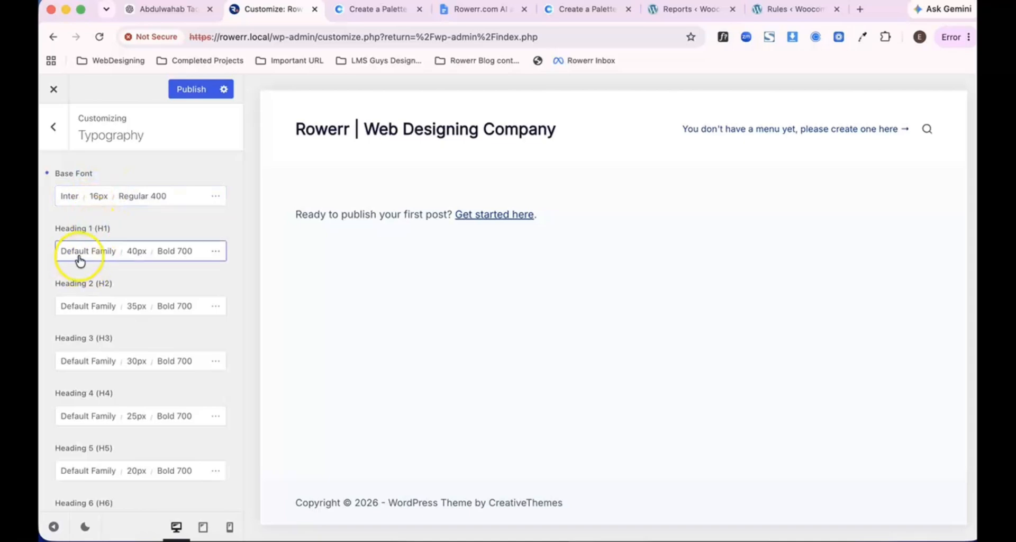
{"action": "left_click", "coordinate": [101, 198]}
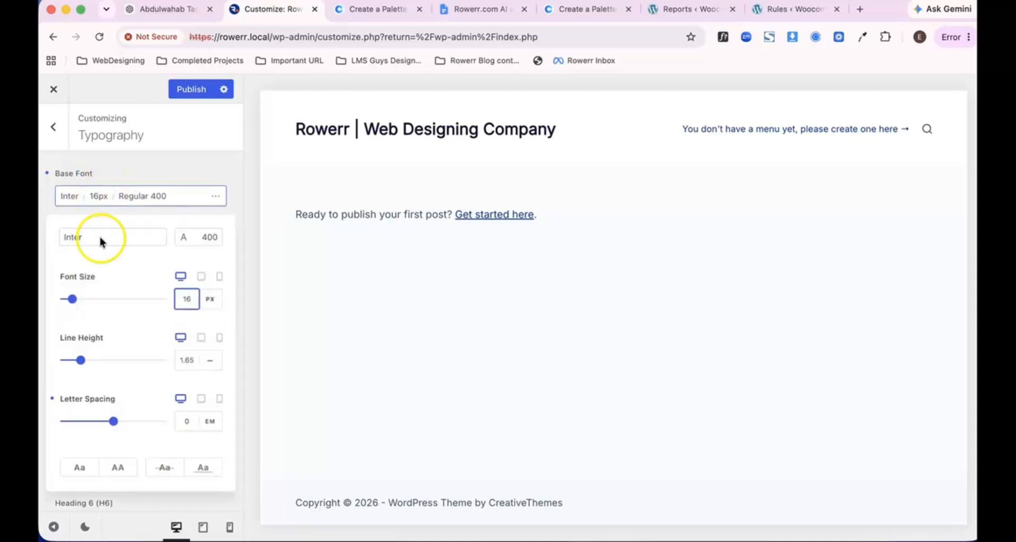
{"action": "left_click", "coordinate": [177, 173]}
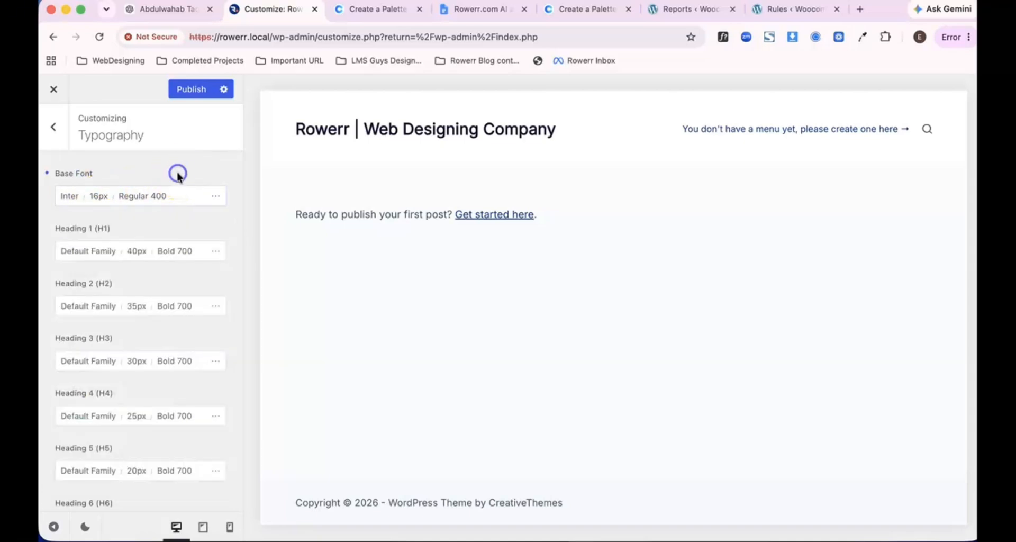
{"action": "left_click", "coordinate": [150, 196]}
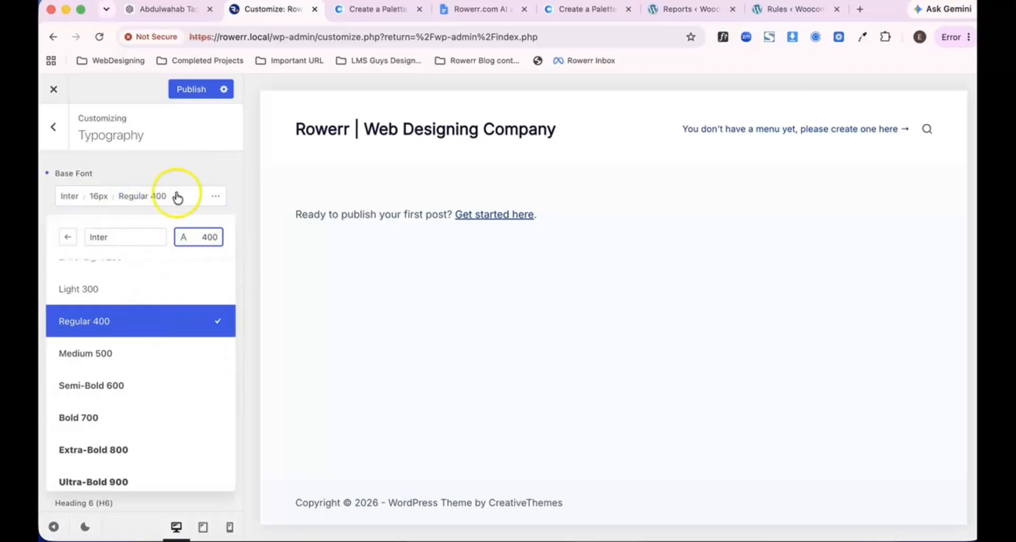
{"action": "left_click", "coordinate": [176, 169]}
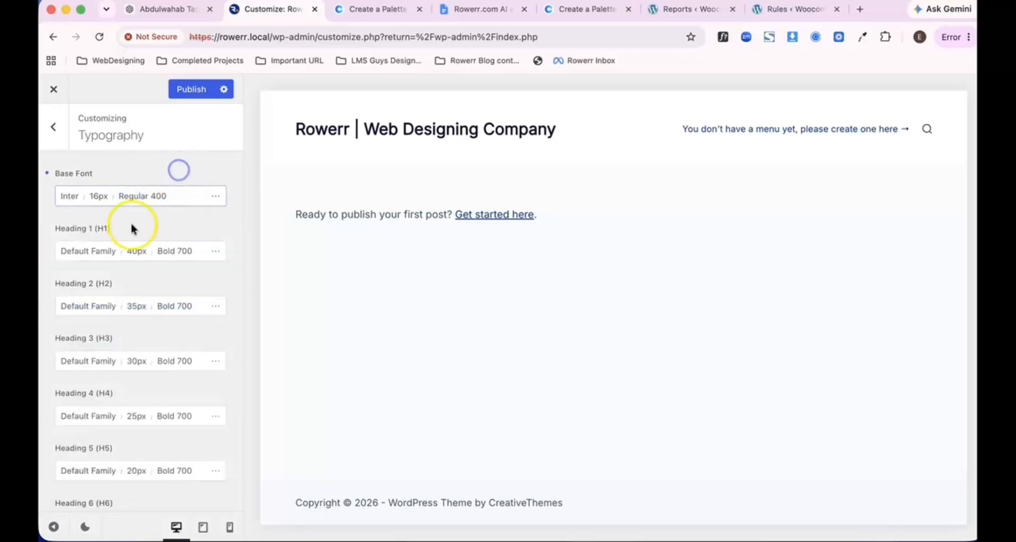
- Set the Heading 1 (H1) font family to Nunito Sans
{"action": "left_click", "coordinate": [84, 254]}
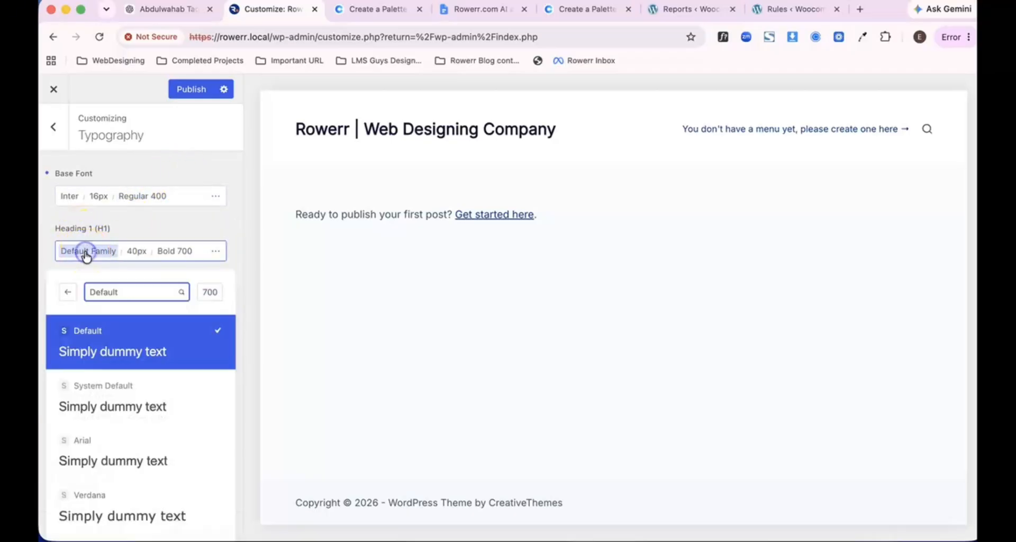
{"action": "left_click", "coordinate": [120, 294]}
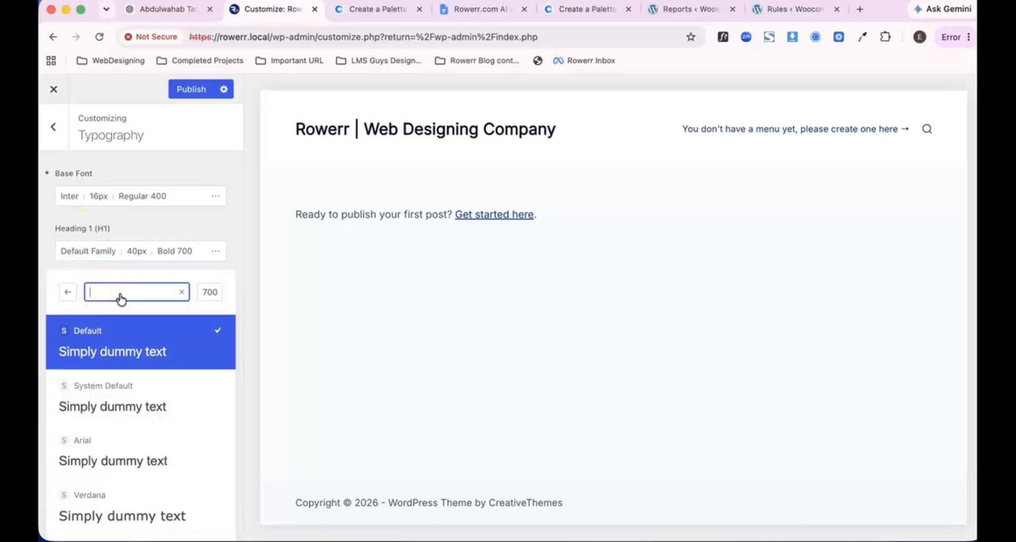
{"action": "type", "text": "nu"}
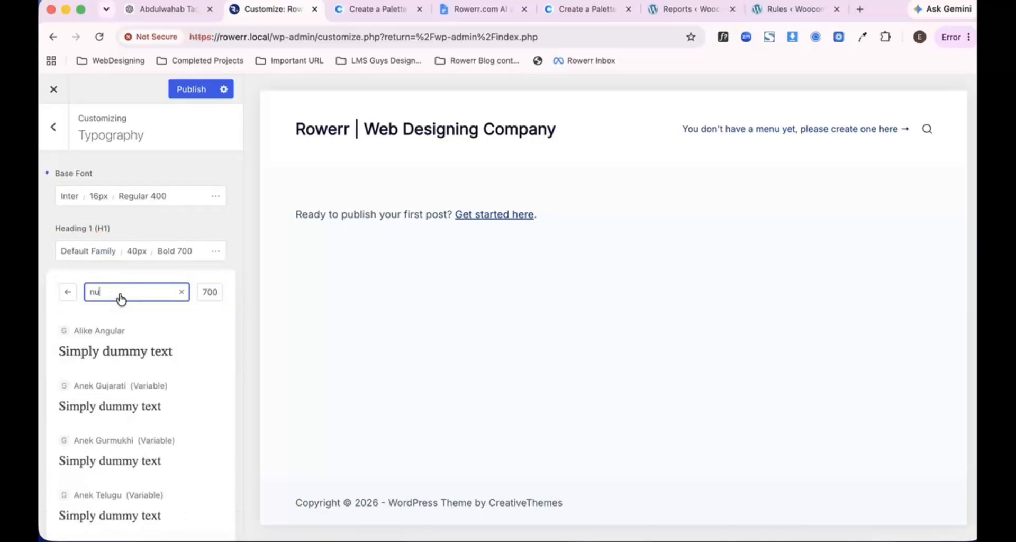
{"action": "type", "text": "nito"}
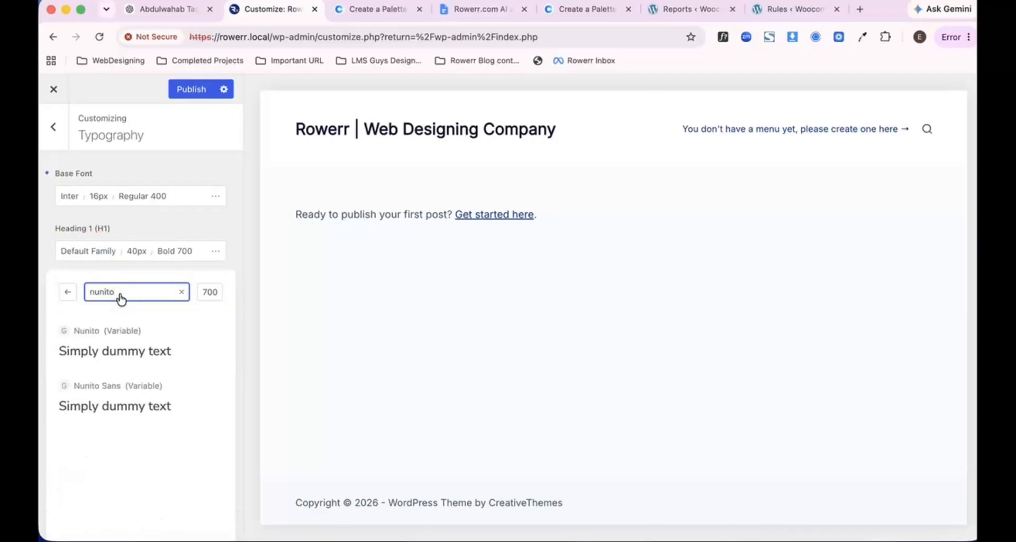
{"action": "left_click", "coordinate": [103, 402]}
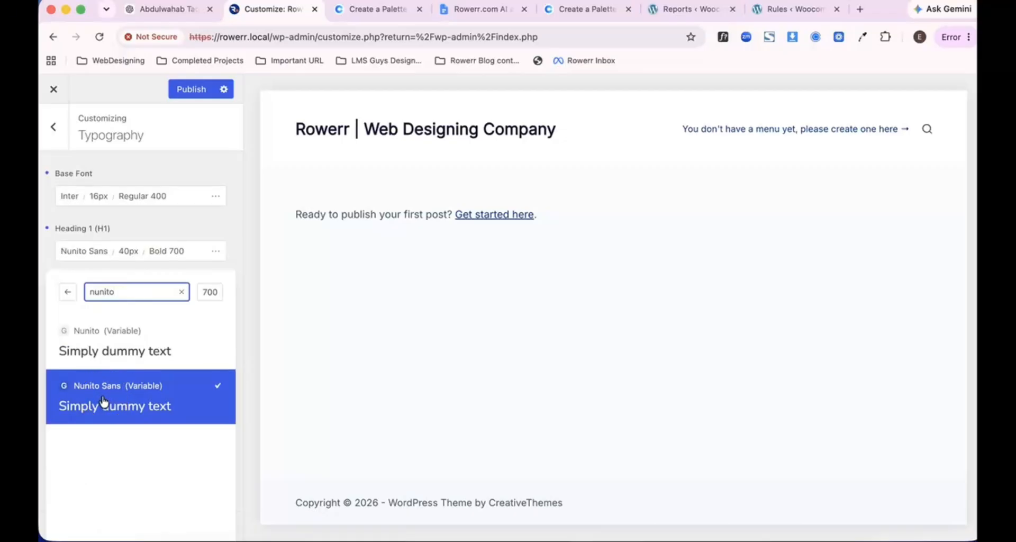
{"action": "left_click", "coordinate": [153, 386]}
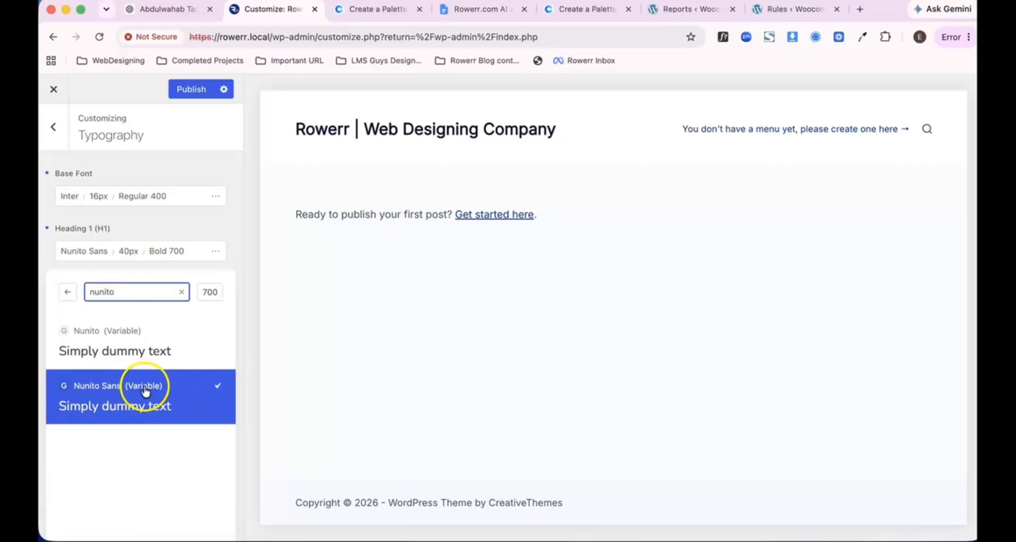
{"action": "left_click", "coordinate": [208, 229]}
- Set the Heading 2 (H2) font family to Nunito Sans
{"action": "left_click", "coordinate": [101, 310]}
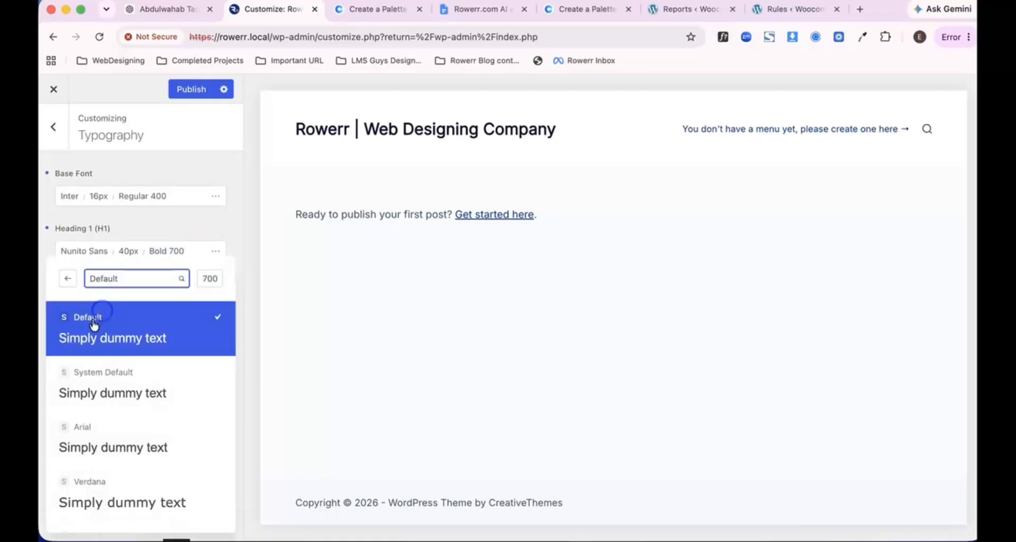
{"action": "left_click", "coordinate": [125, 282]}
{"action": "type", "text": "nunito"}
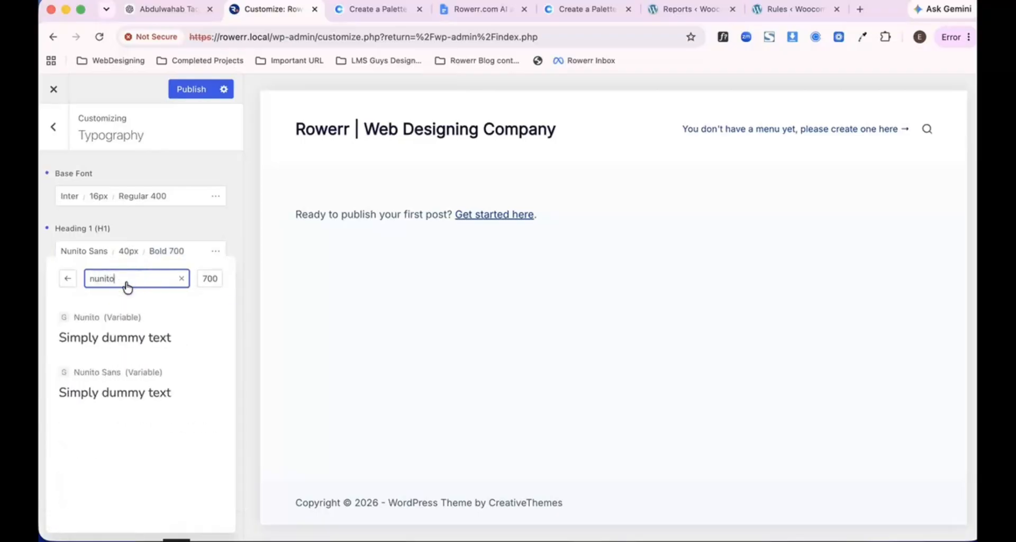
{"action": "left_click", "coordinate": [103, 388]}
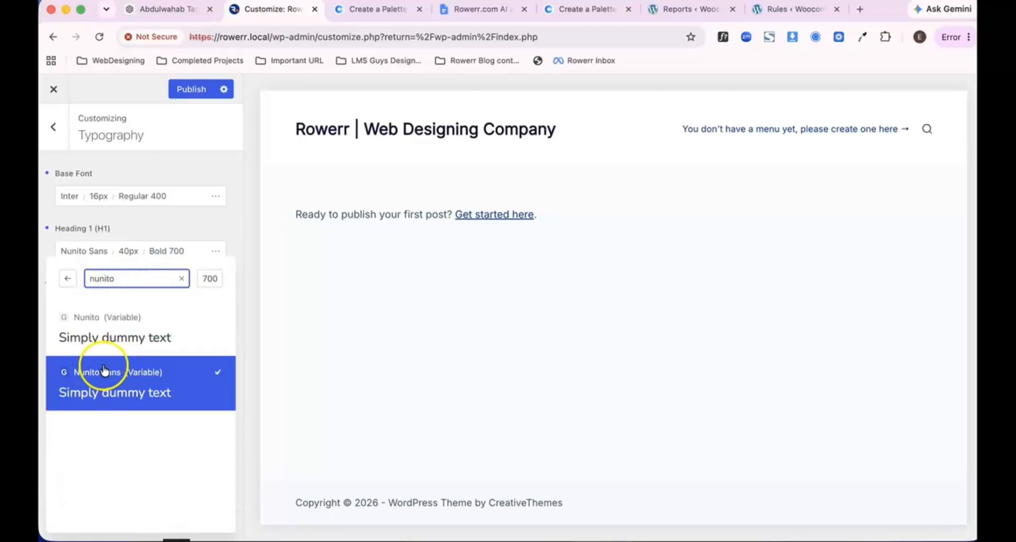
{"action": "left_click", "coordinate": [88, 90]}
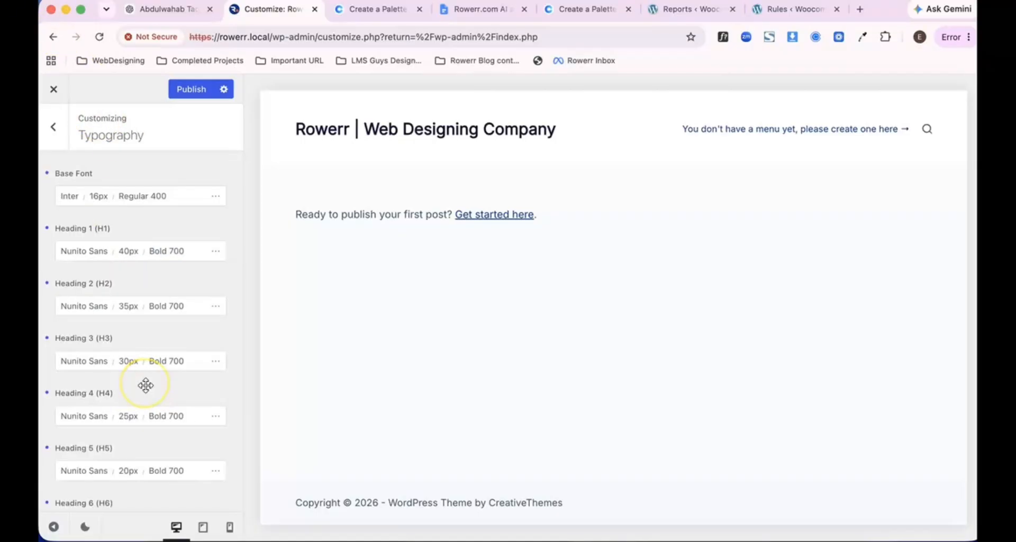
- Review the fonts assigned to the headings and buttons, and check the Buttons font family and size options
{"action": "scroll", "coordinate": [146, 385], "scroll_direction": "down", "scroll_amount": 3}
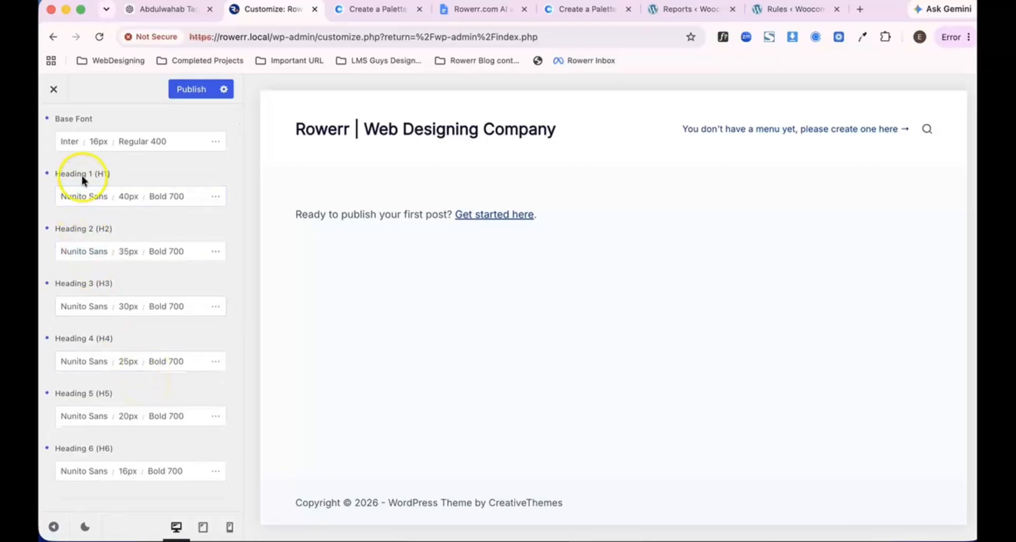
{"action": "scroll", "coordinate": [94, 453], "scroll_direction": "down", "scroll_amount": 10}
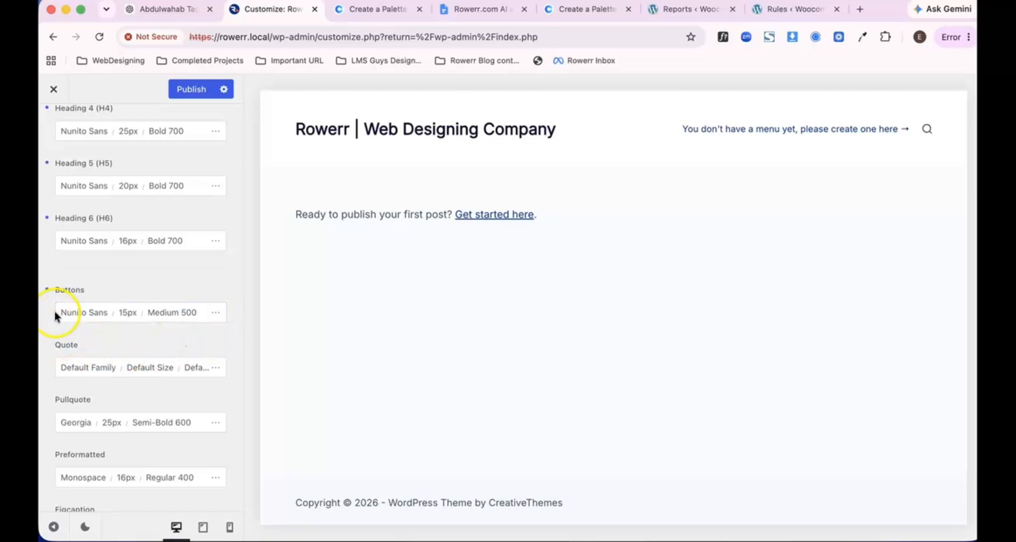
{"action": "scroll", "coordinate": [55, 304], "scroll_direction": "up", "scroll_amount": 5}
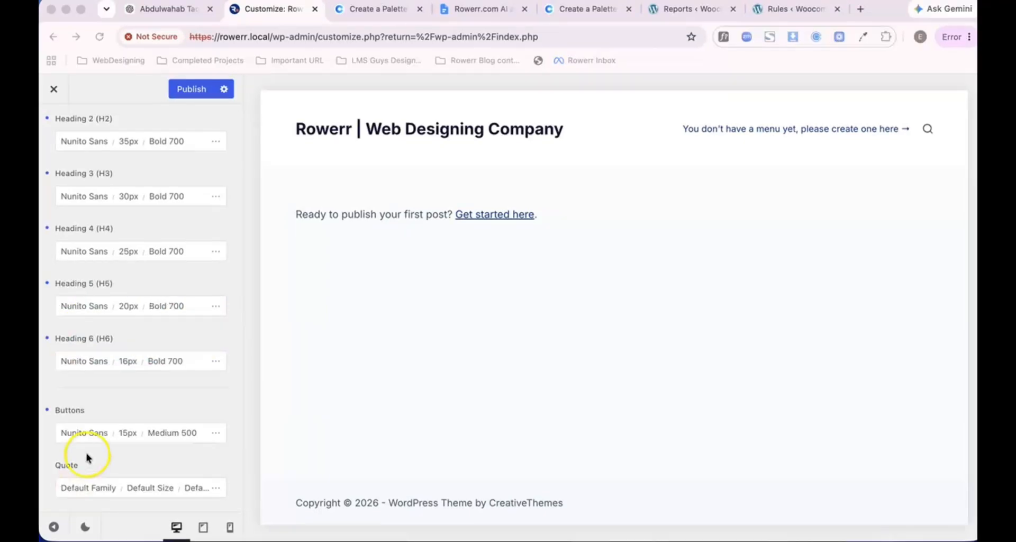
{"action": "left_click", "coordinate": [78, 435]}
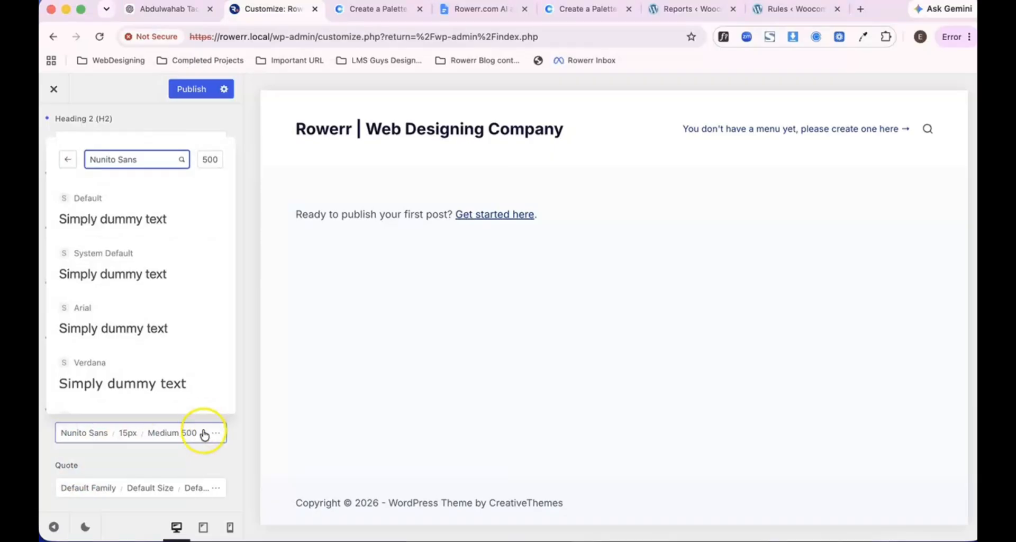
{"action": "left_click", "coordinate": [193, 463]}
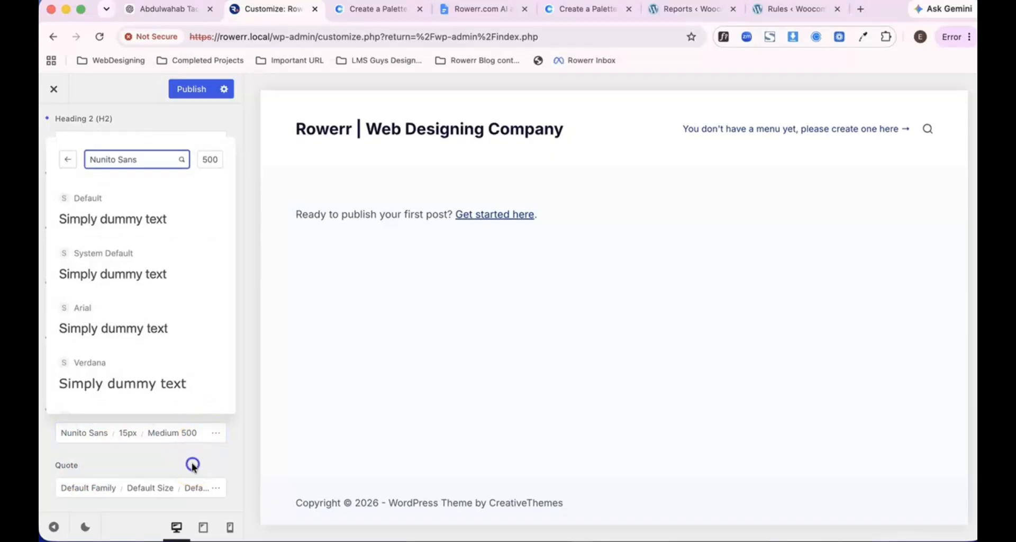
{"action": "left_click", "coordinate": [127, 434]}
{"action": "left_click", "coordinate": [133, 449]}
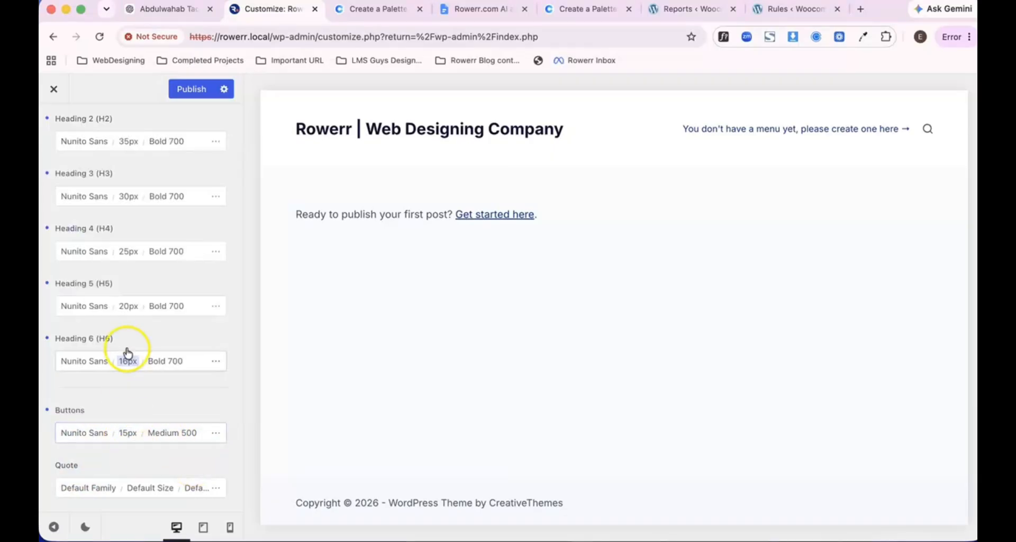
- Check the Heading 2 (H2) font size and weight options, and publish the typography settings
{"action": "left_click", "coordinate": [162, 142]}
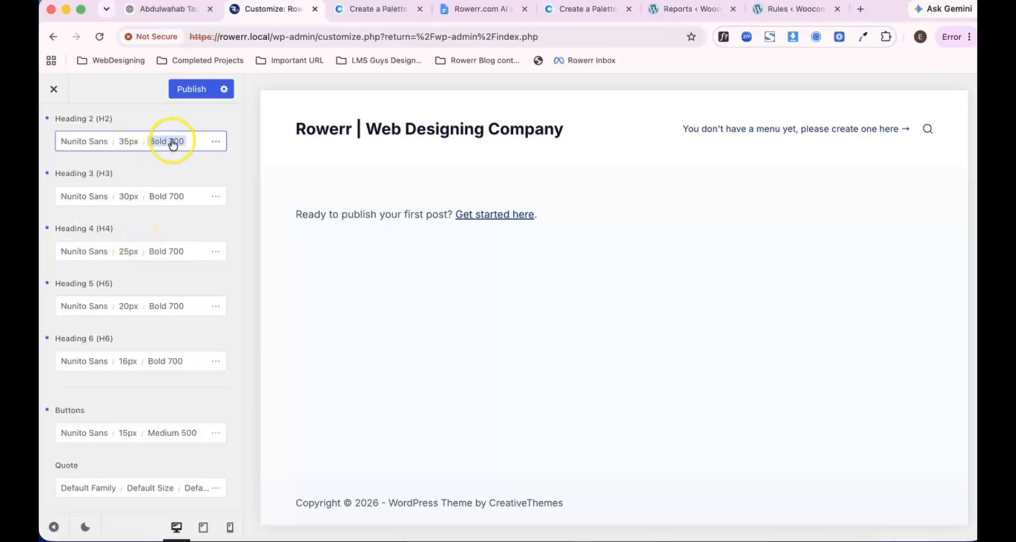
{"action": "left_click", "coordinate": [168, 142]}
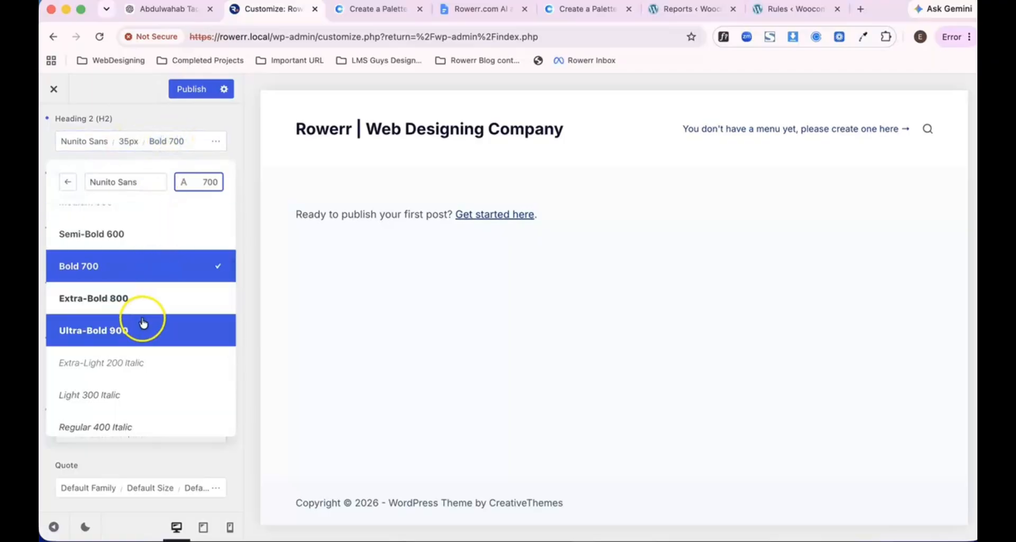
{"action": "left_click", "coordinate": [128, 156]}
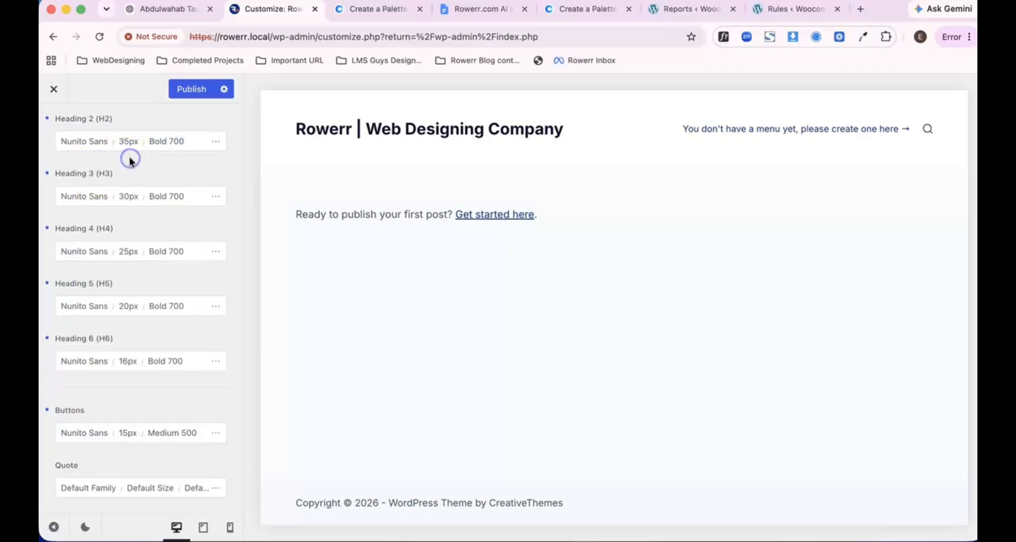
{"action": "left_click", "coordinate": [163, 130]}
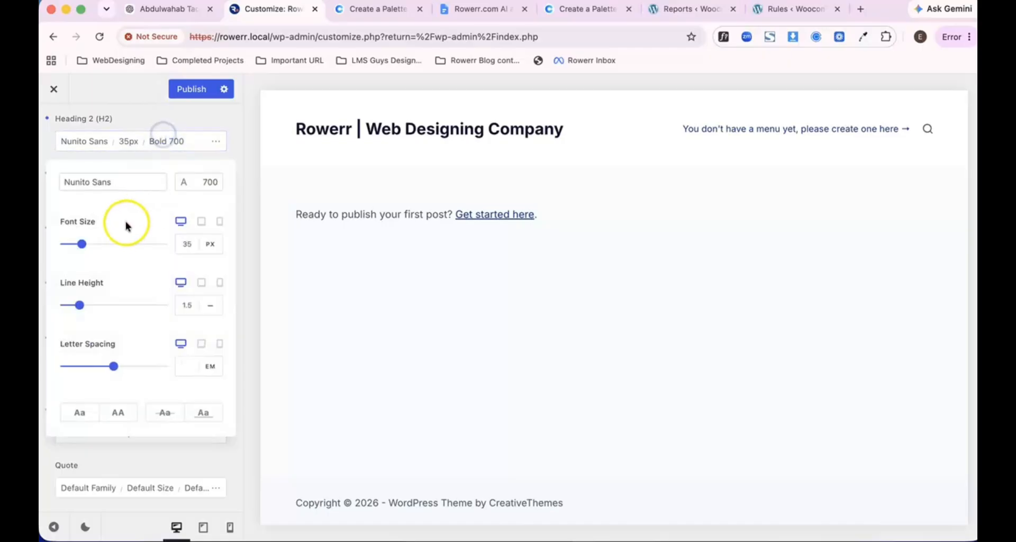
{"action": "left_click", "coordinate": [177, 142]}
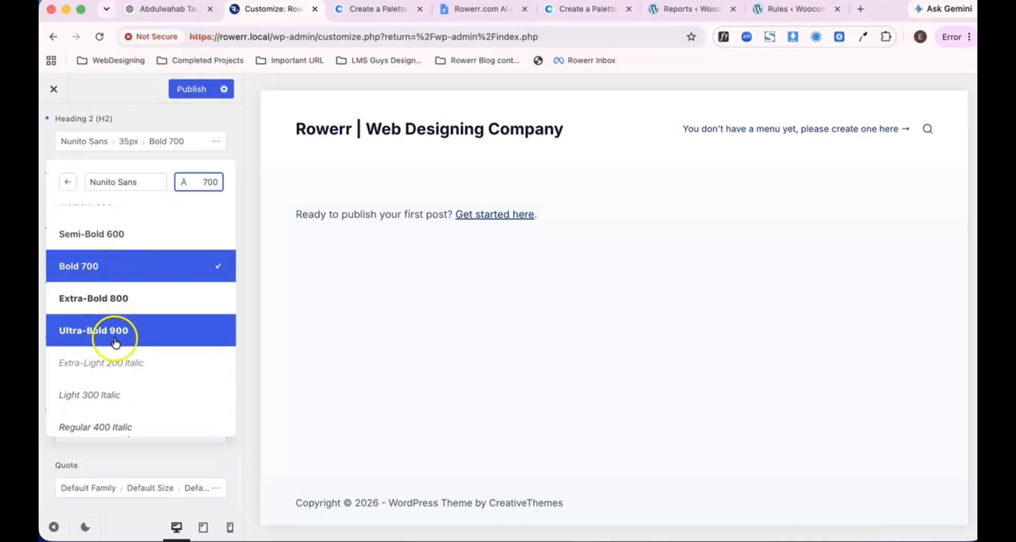
{"action": "left_click", "coordinate": [164, 158]}
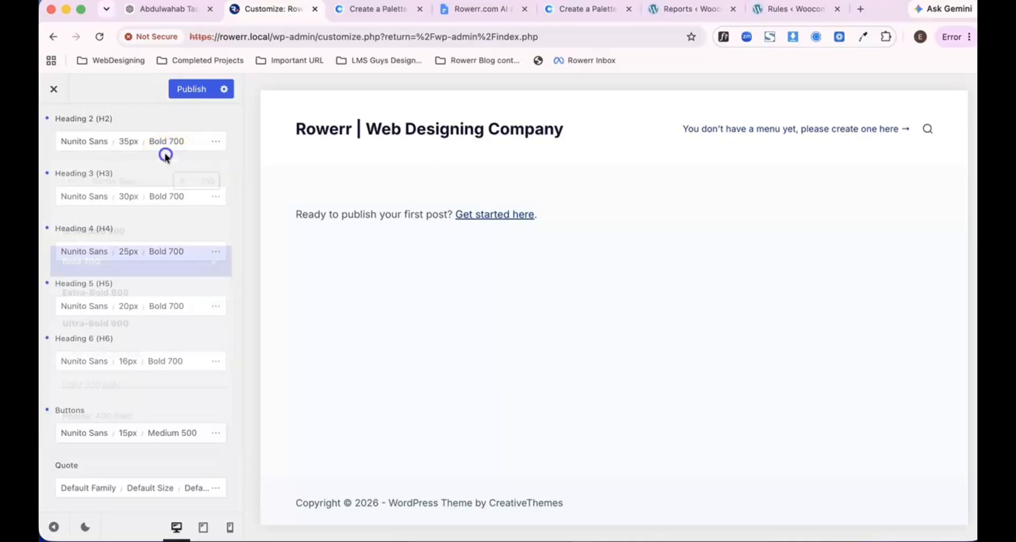
{"action": "left_click", "coordinate": [184, 91]}
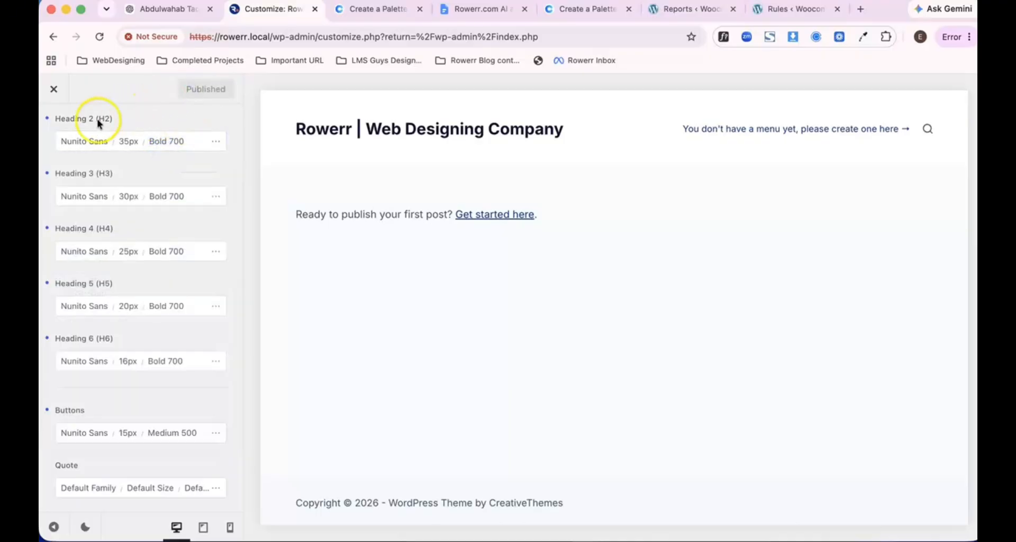